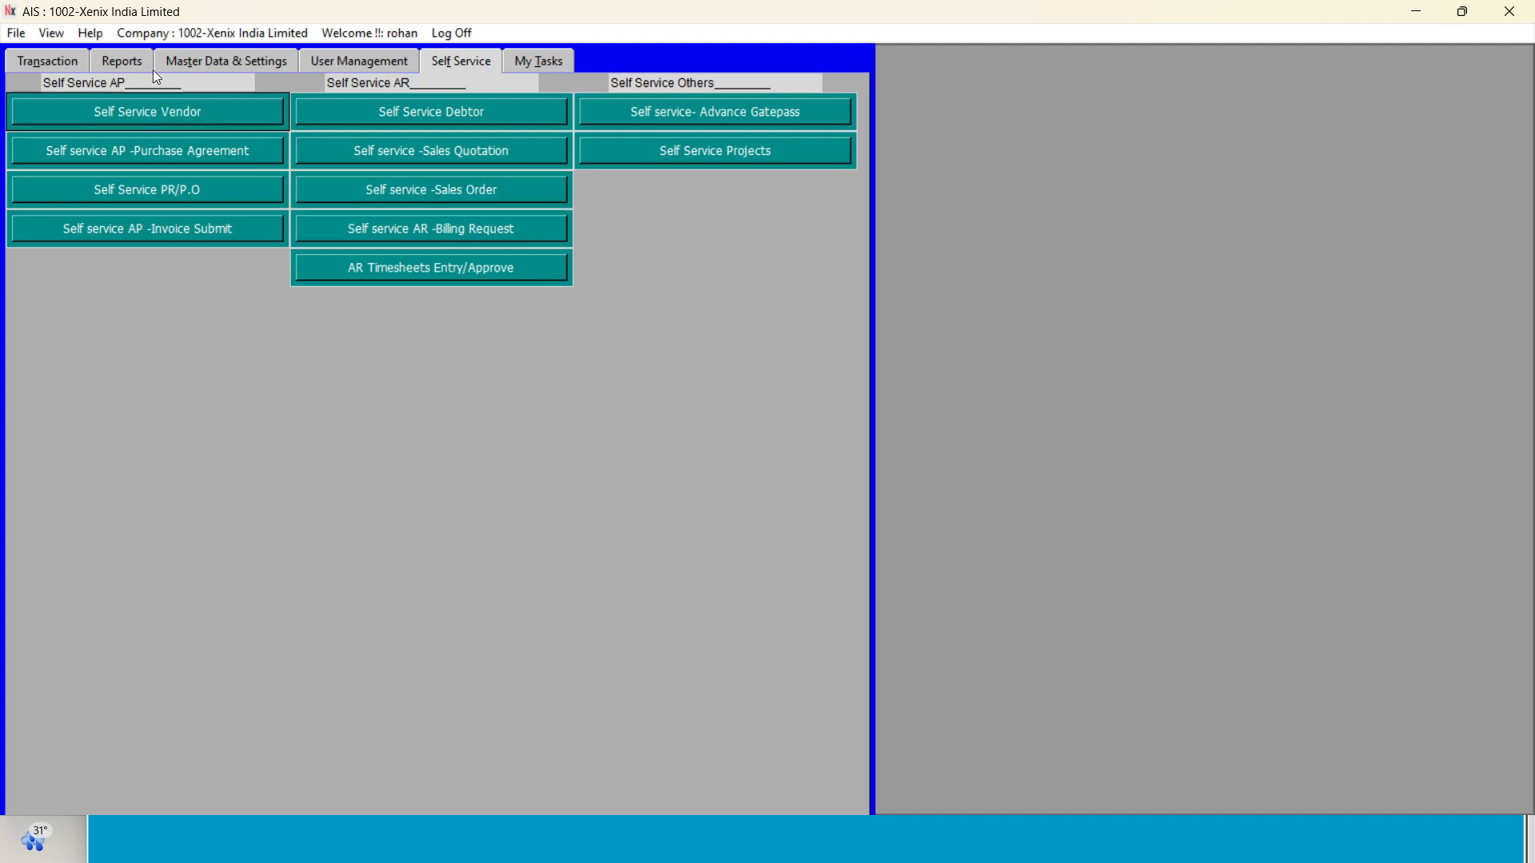
- Look over the Self Service options and return to the Transaction modules
click(32, 60)
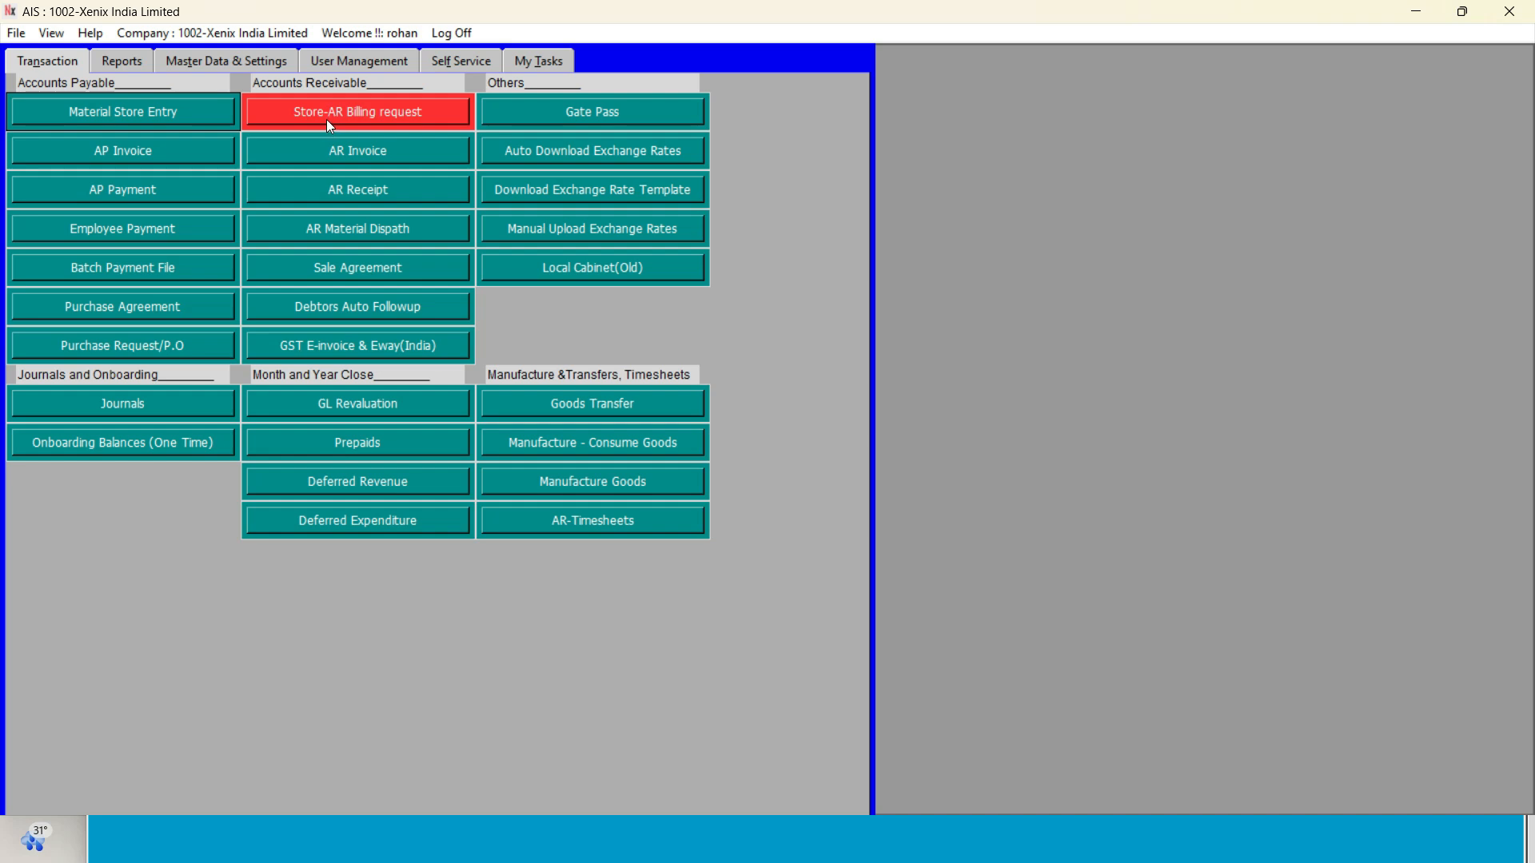
click(450, 69)
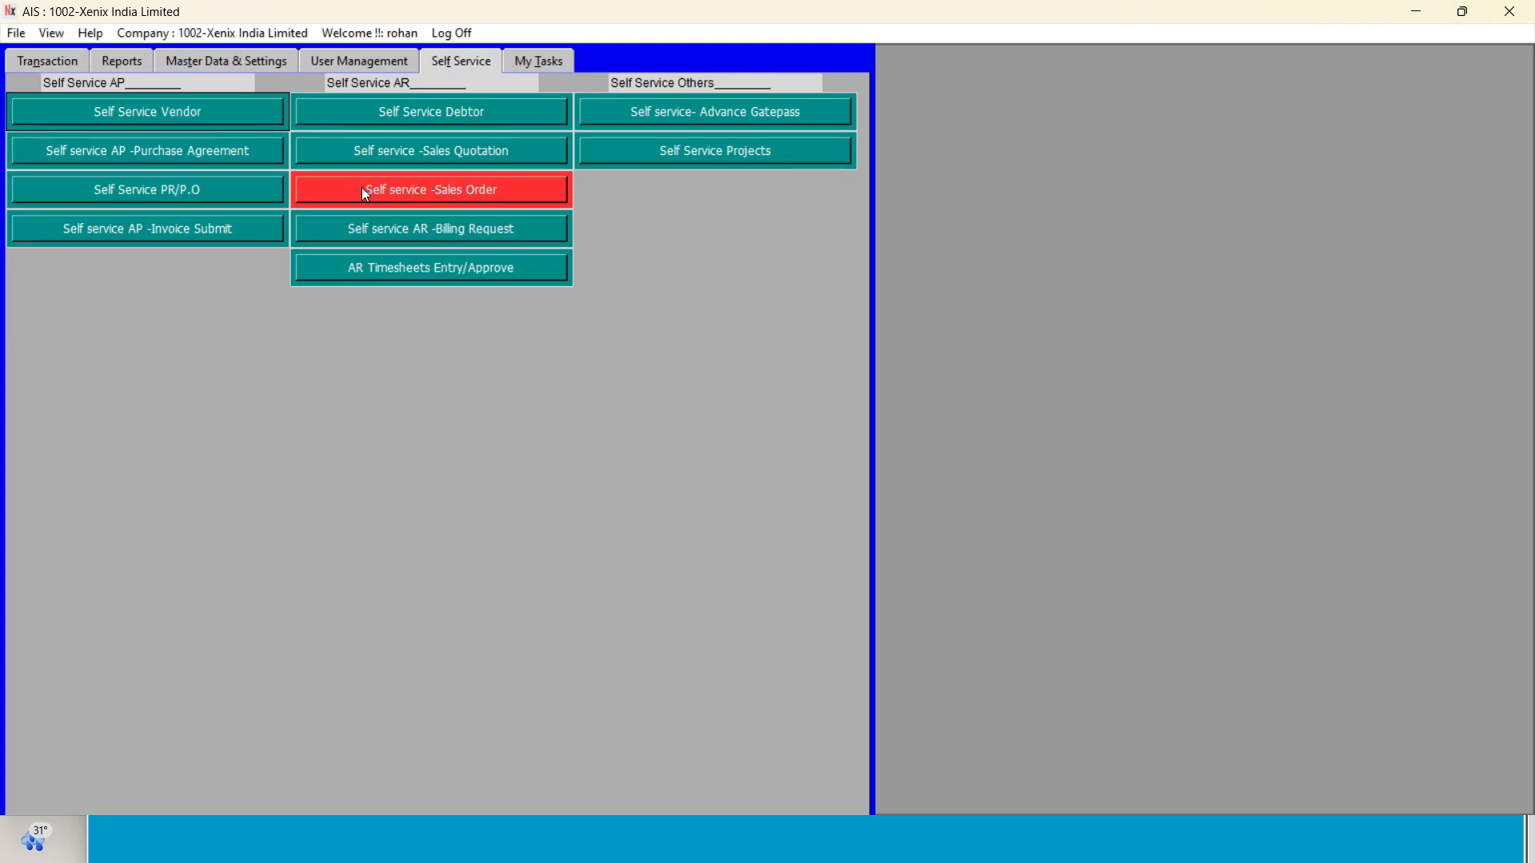
click(29, 63)
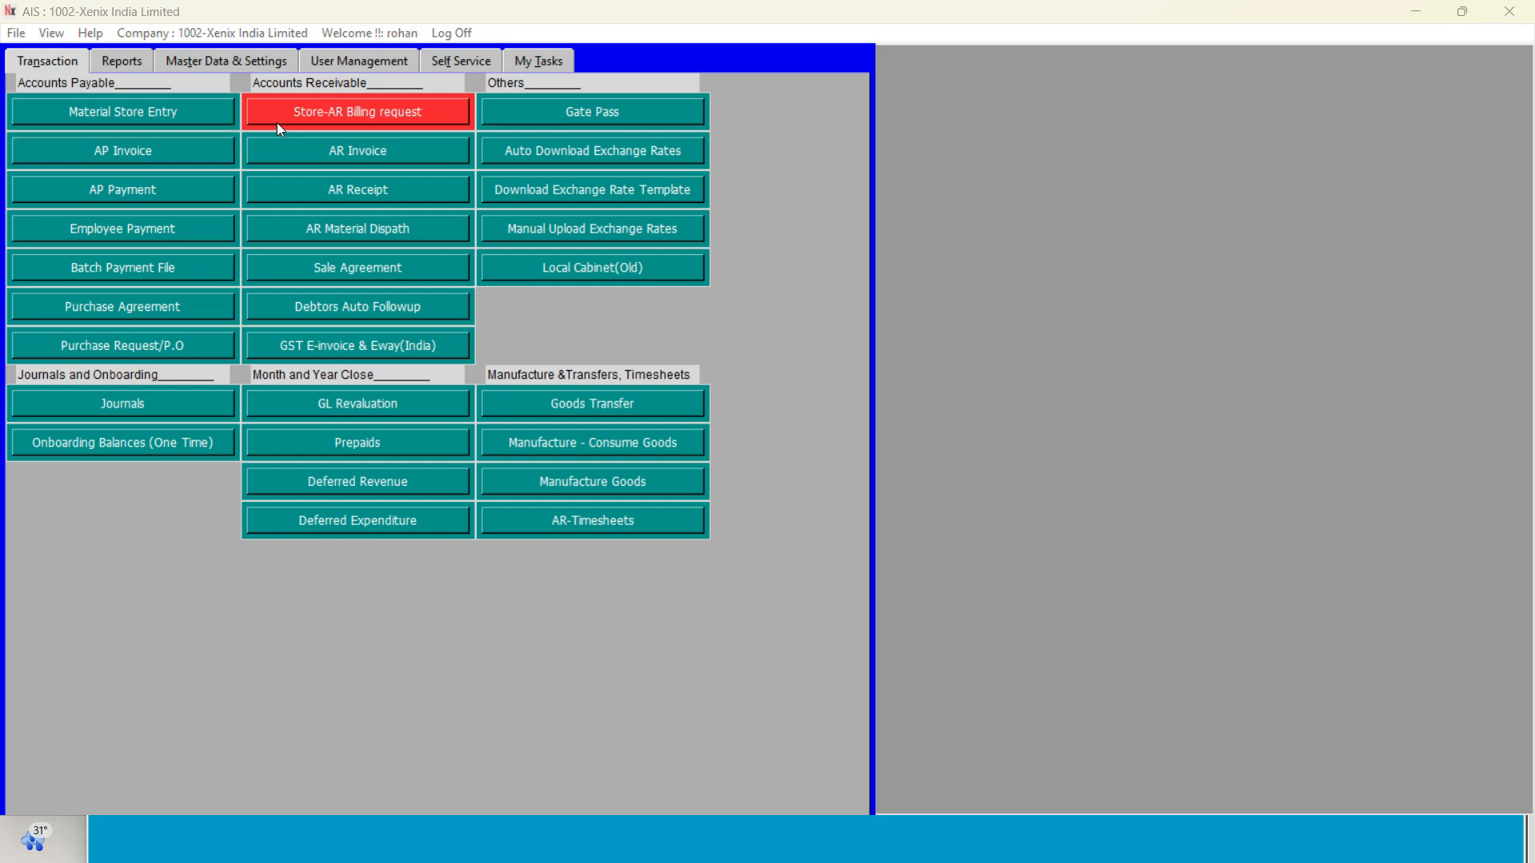
- Switch to Adobe Acrobat, review the sunflower pouch line of the sales order PDF, and return to AIS
key(alt+Tab)
key(alt+Tab)
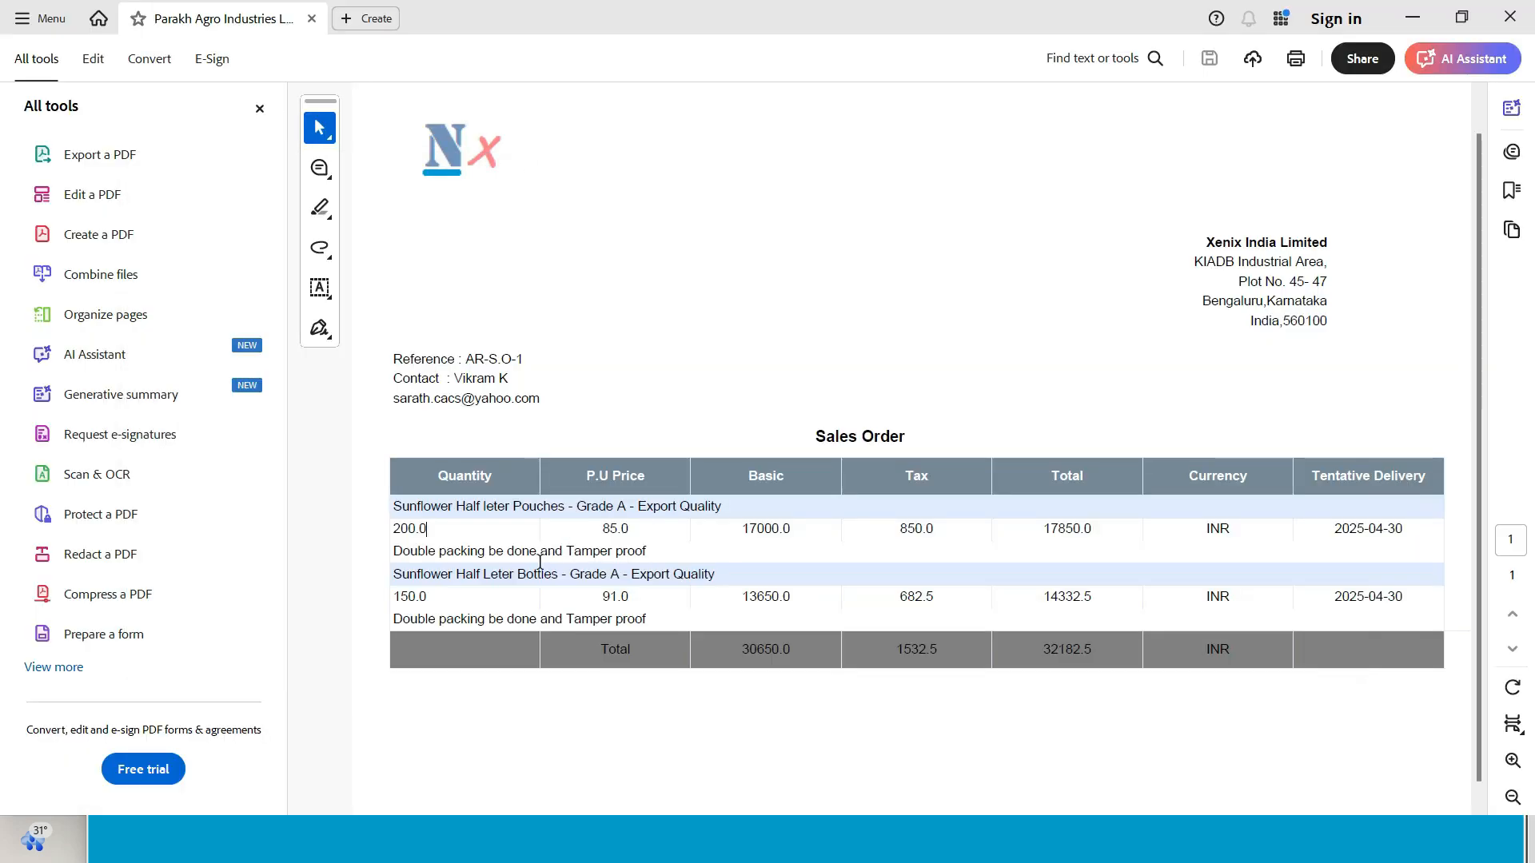
drag(394, 504, 512, 495)
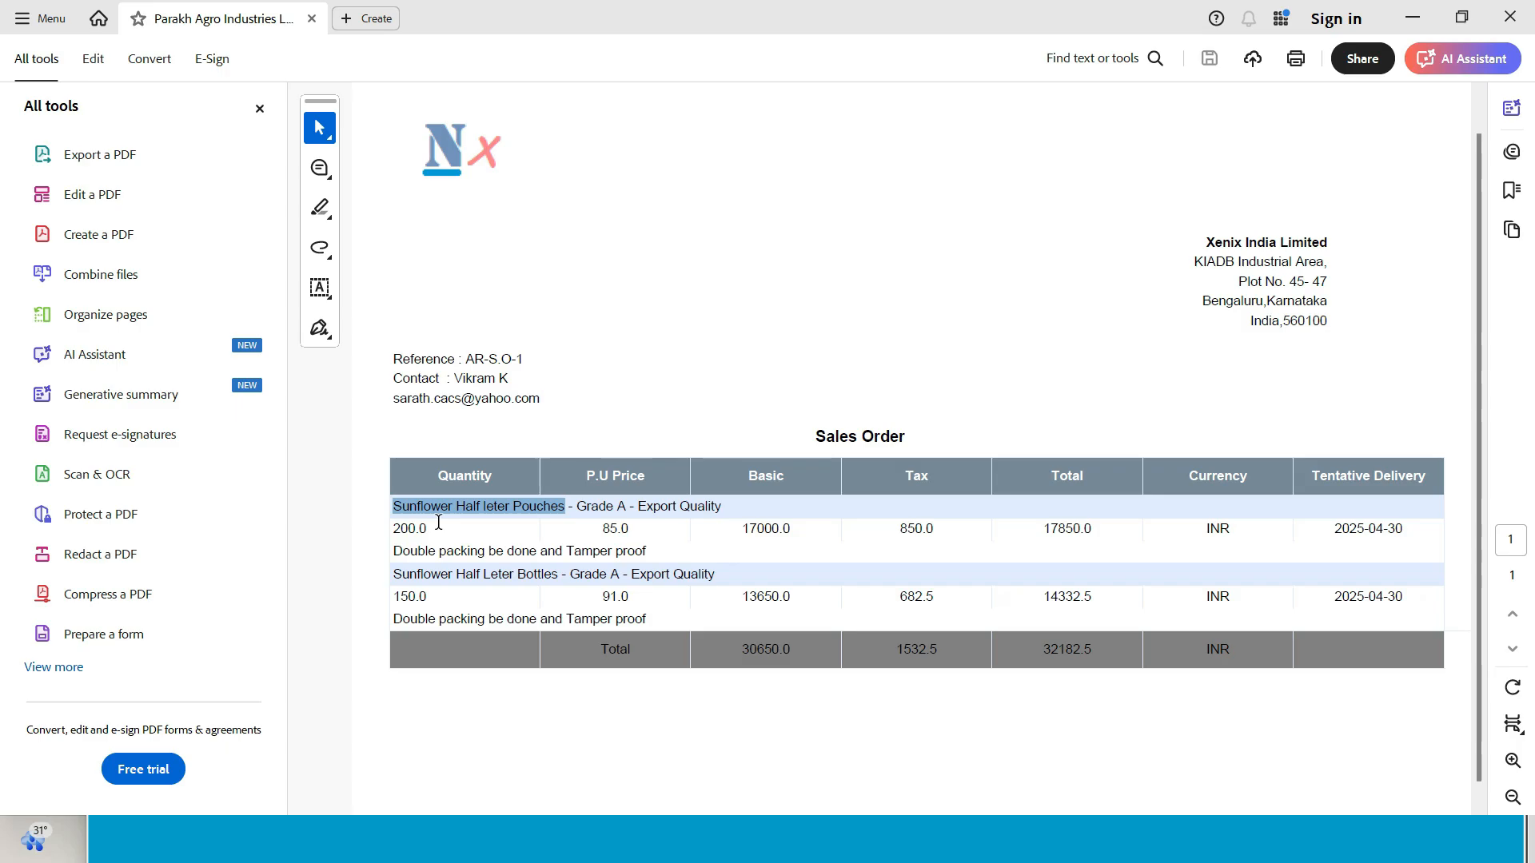
key(alt+Tab)
key(alt+Tab)
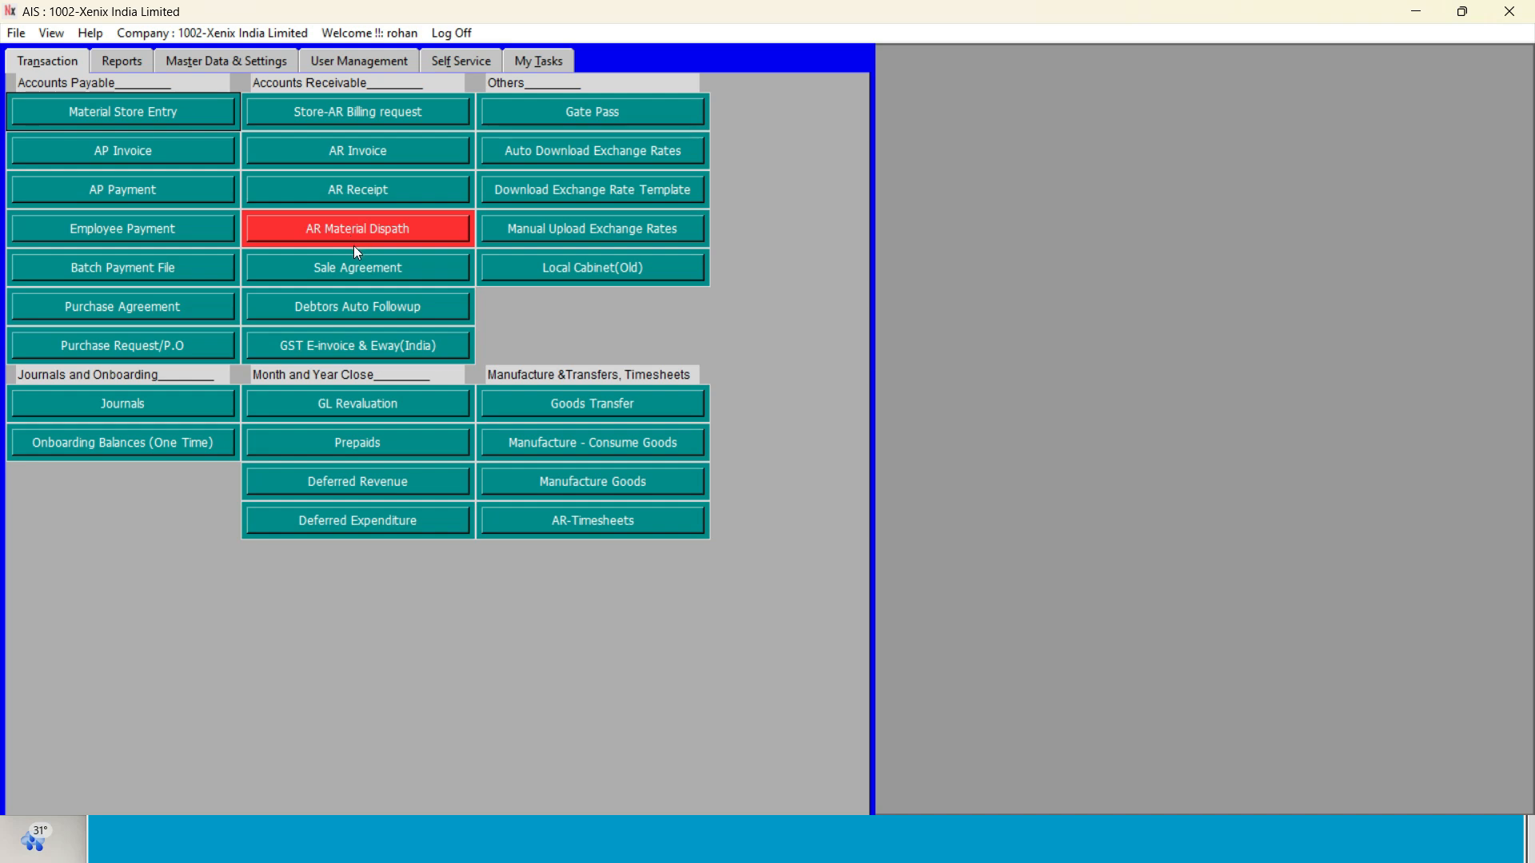
- Raise a store AR billing request against S.O(Sales Order) and select Parakh Agro Industries LLP's sales order under entity 1002
click(310, 111)
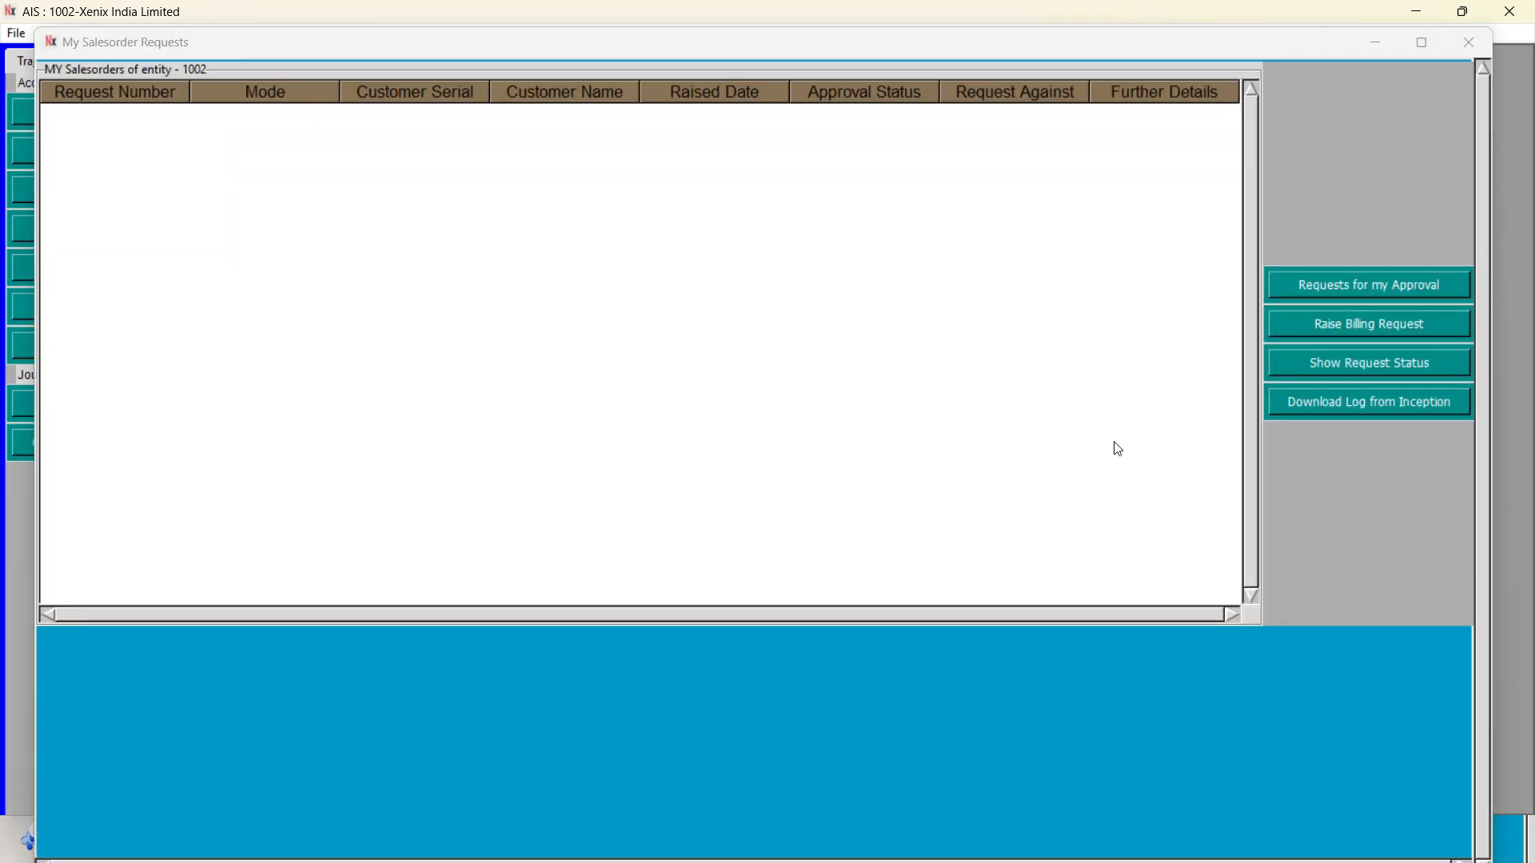
click(1298, 335)
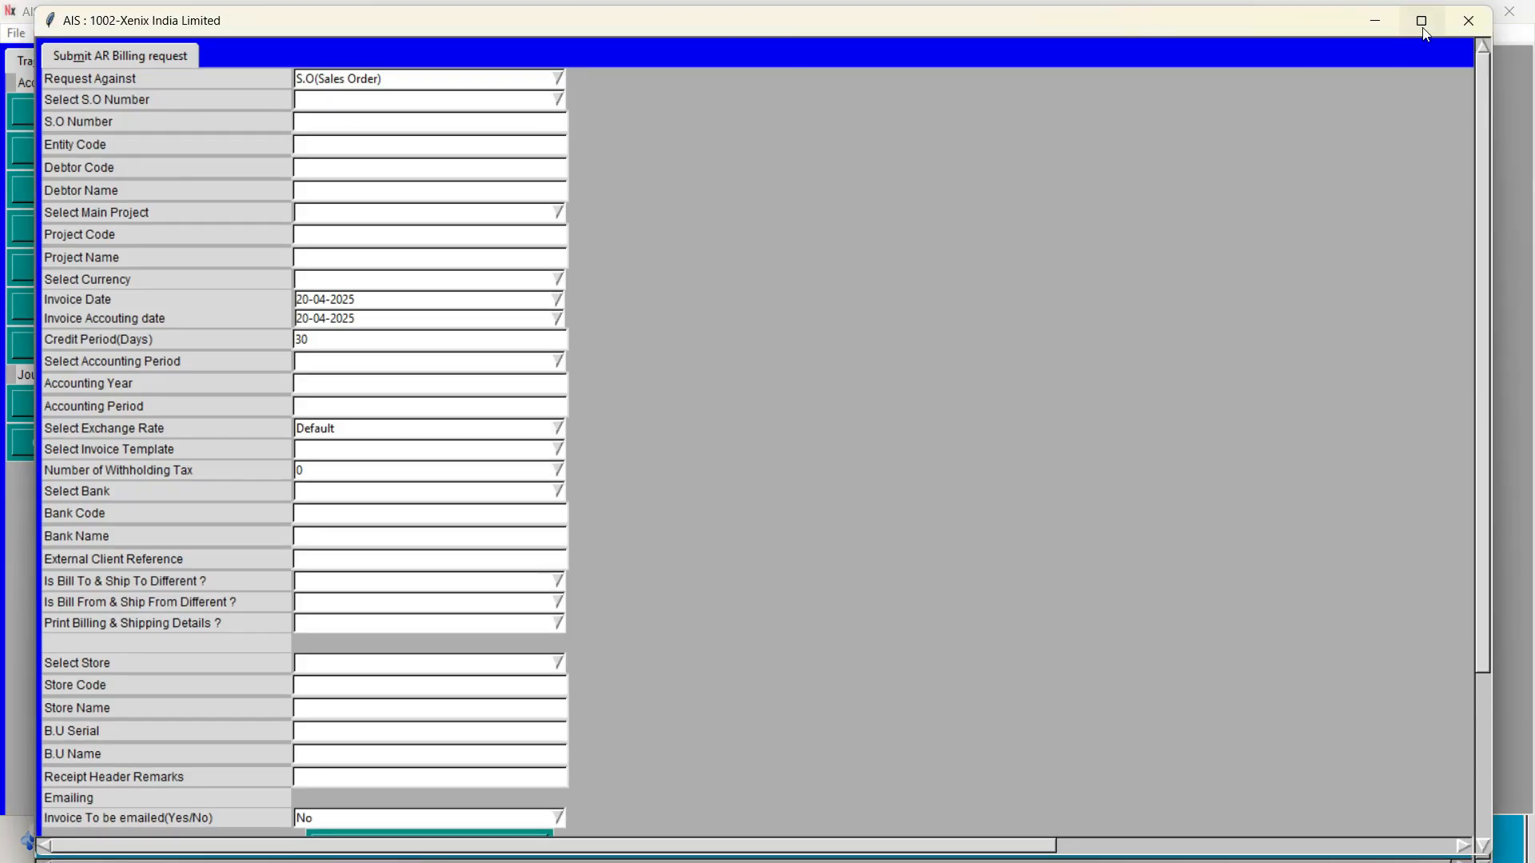
click(1424, 31)
click(524, 70)
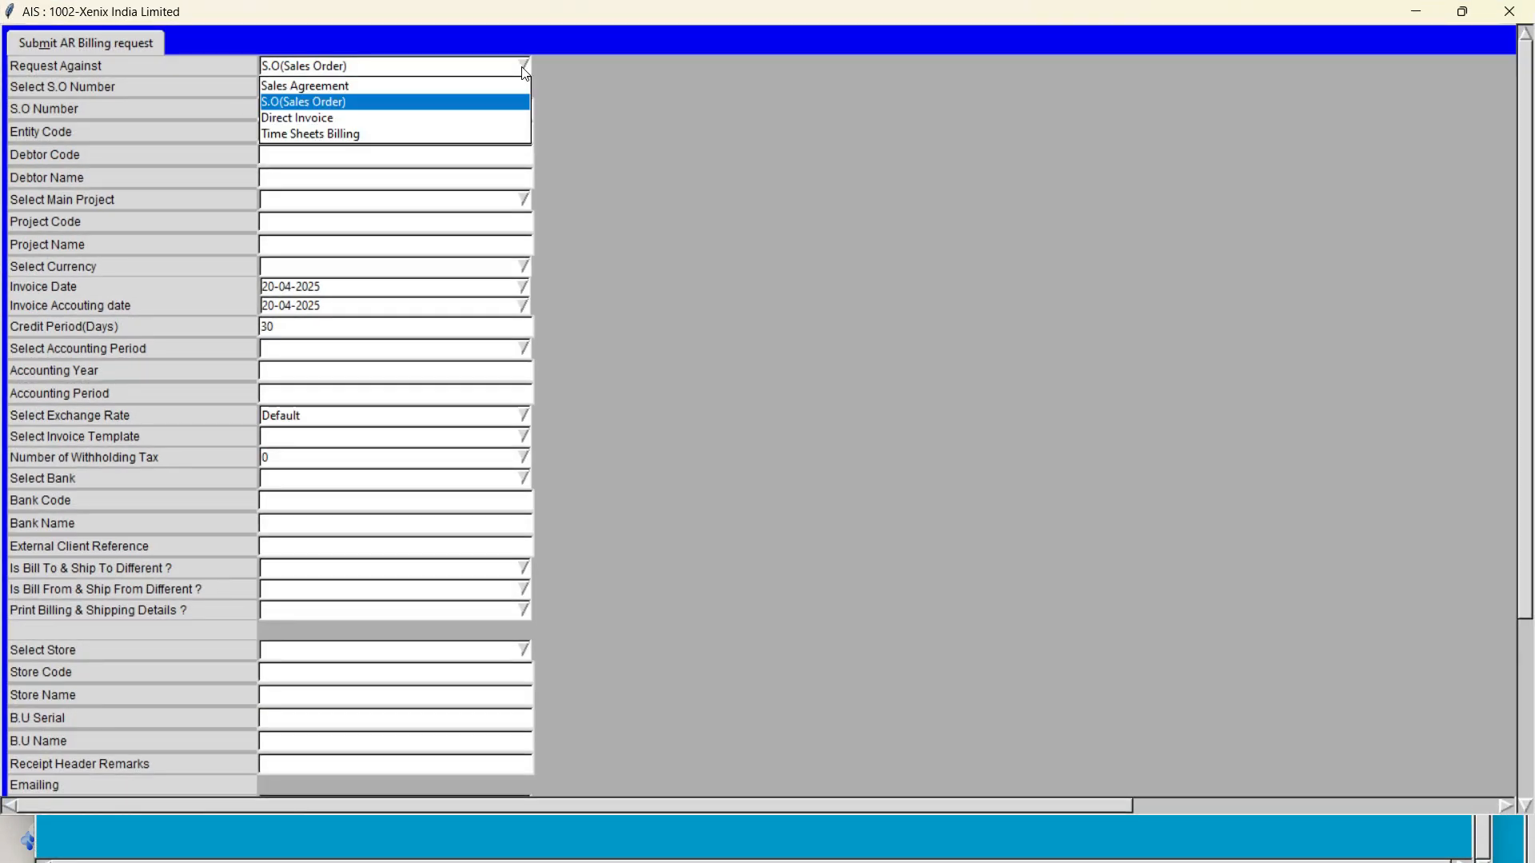
click(625, 126)
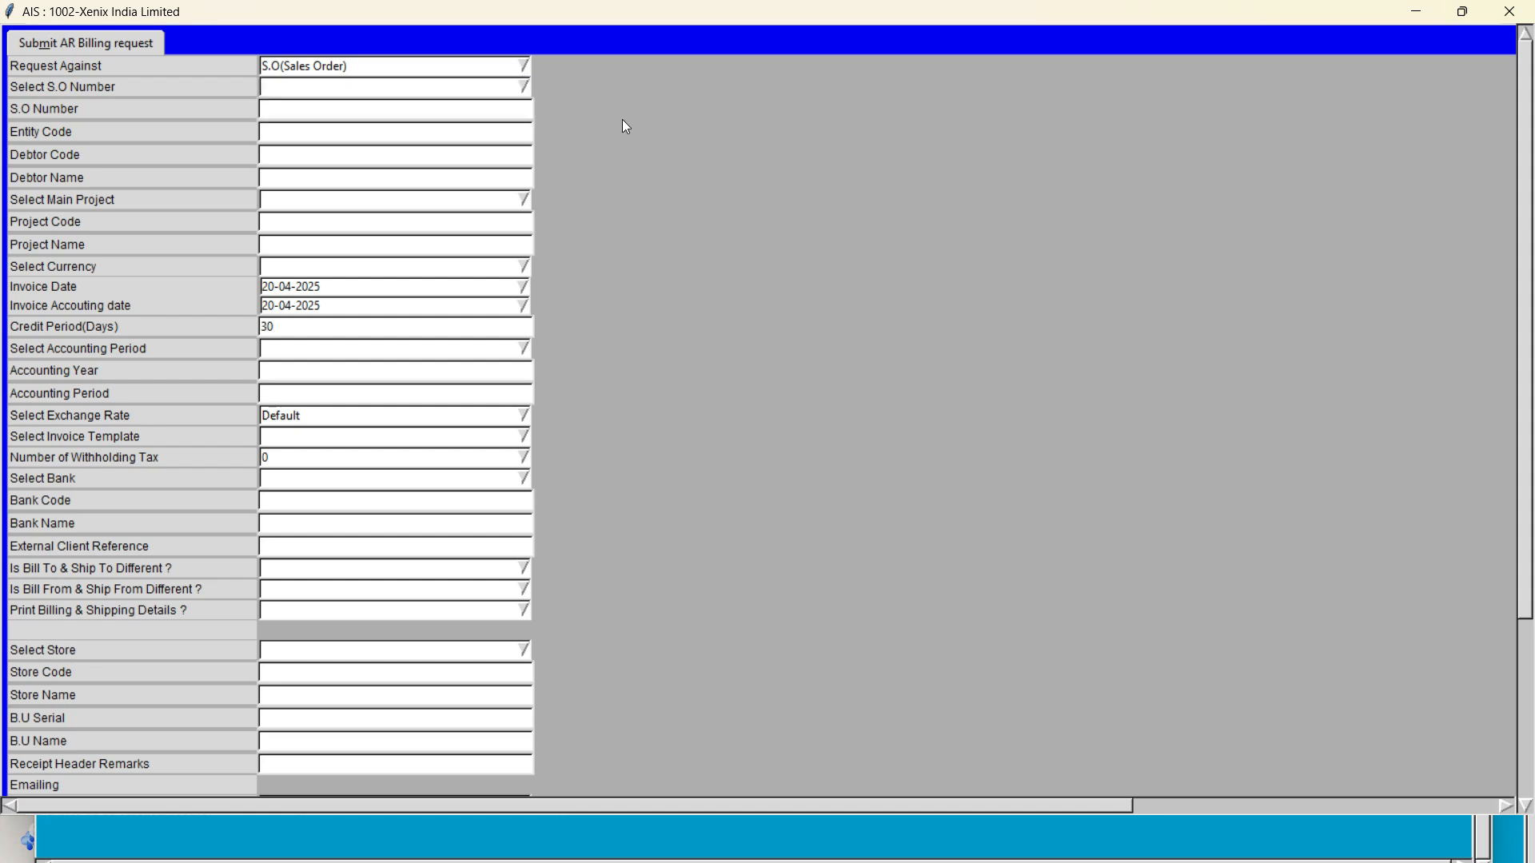
click(526, 86)
click(344, 116)
- Set the main project to Project-25, Sunflower Oils Generic Project
click(468, 203)
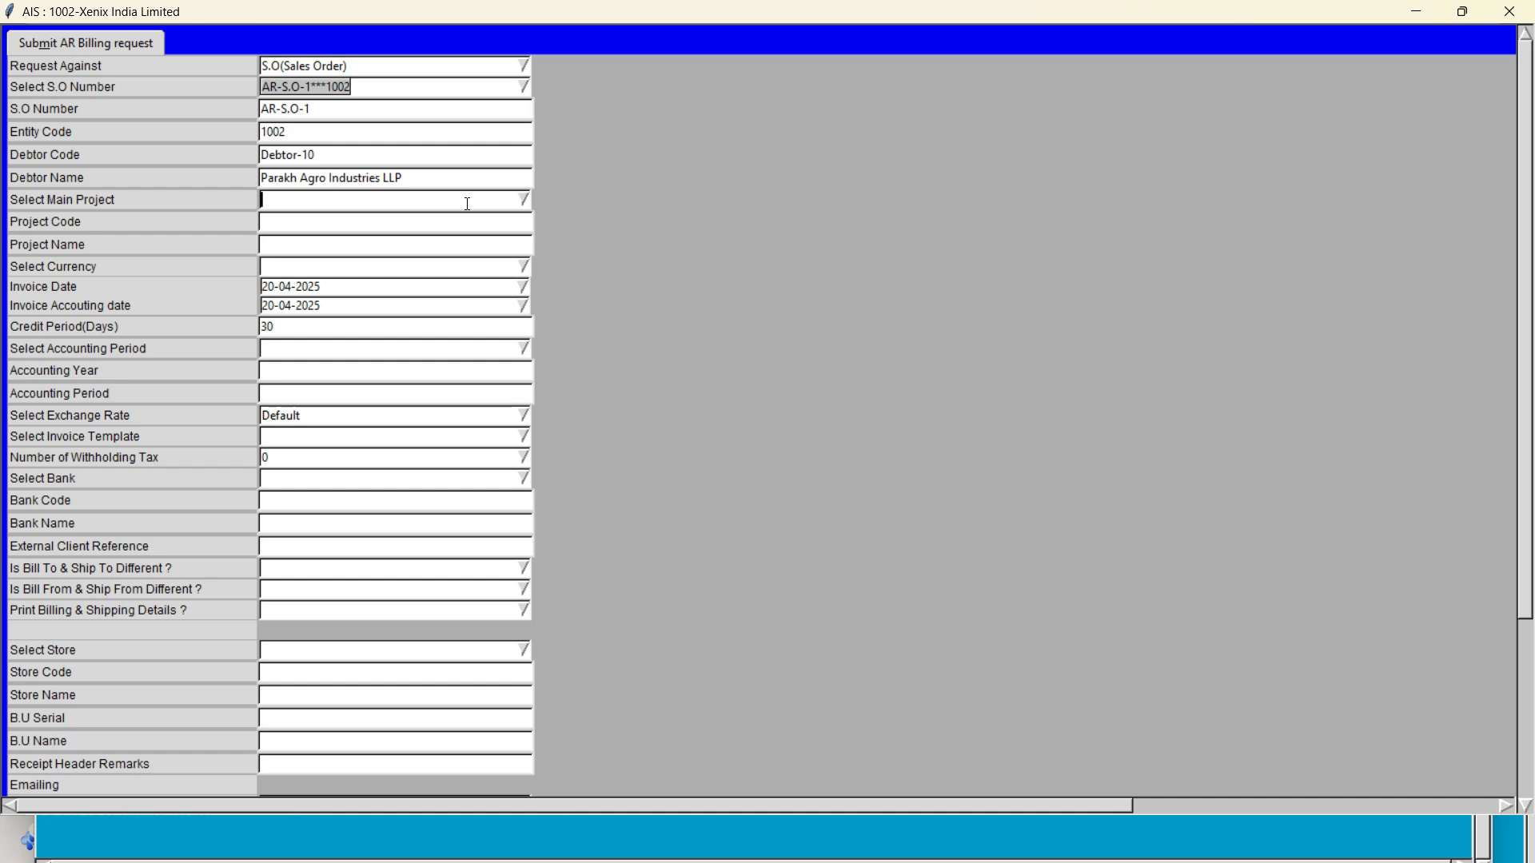
text(sunflower)
key(Down)
key(Down)
key(Down)
key(Down)
key(Down)
key(Down)
key(Down)
key(Down)
key(Down)
key(Down)
key(Down)
key(Down)
key(Down)
key(Down)
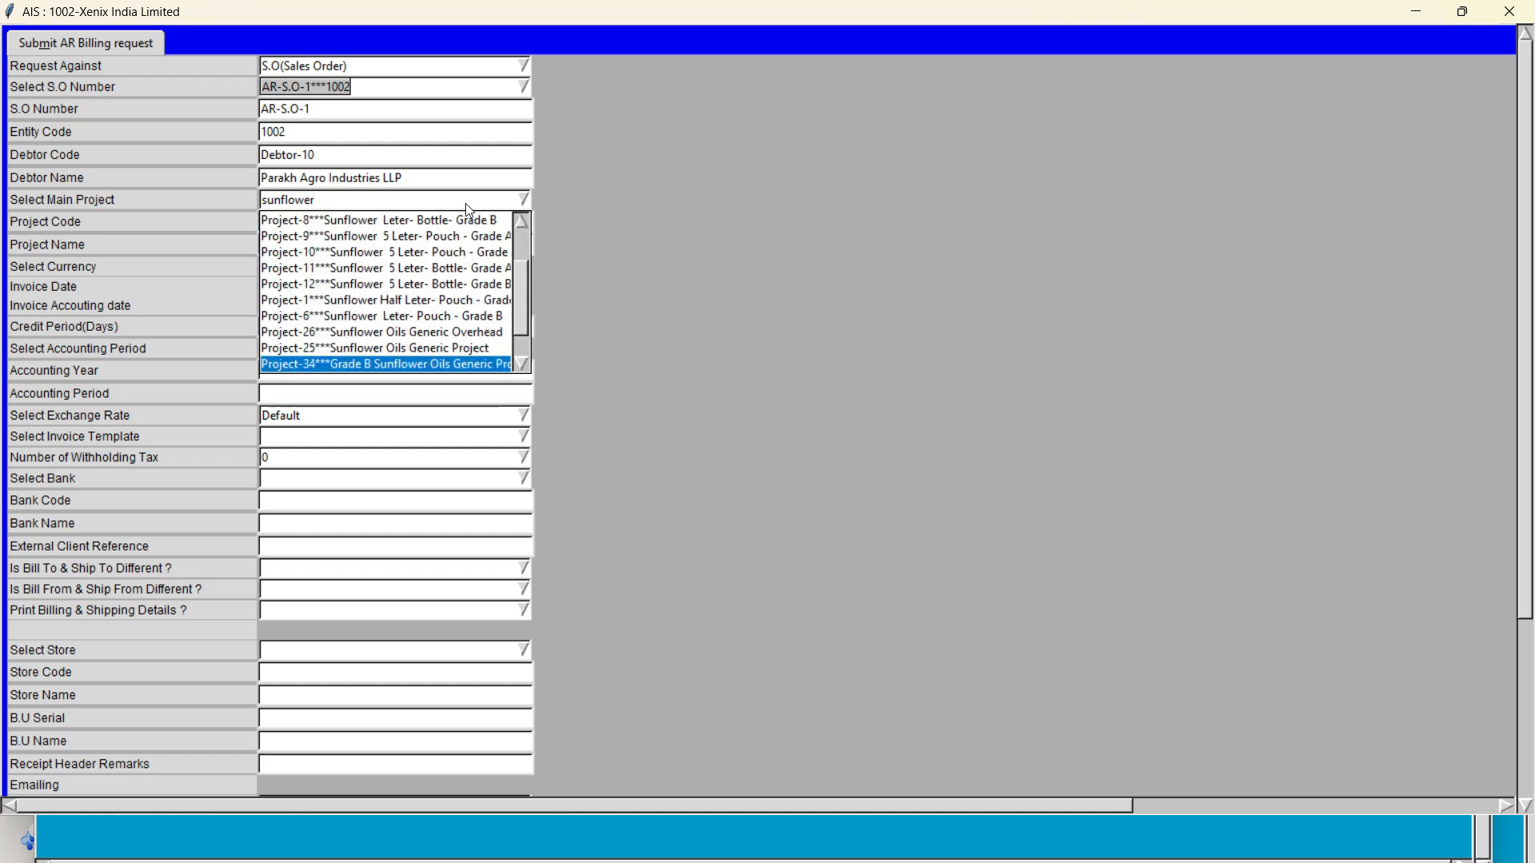
key(Up)
key(Return)
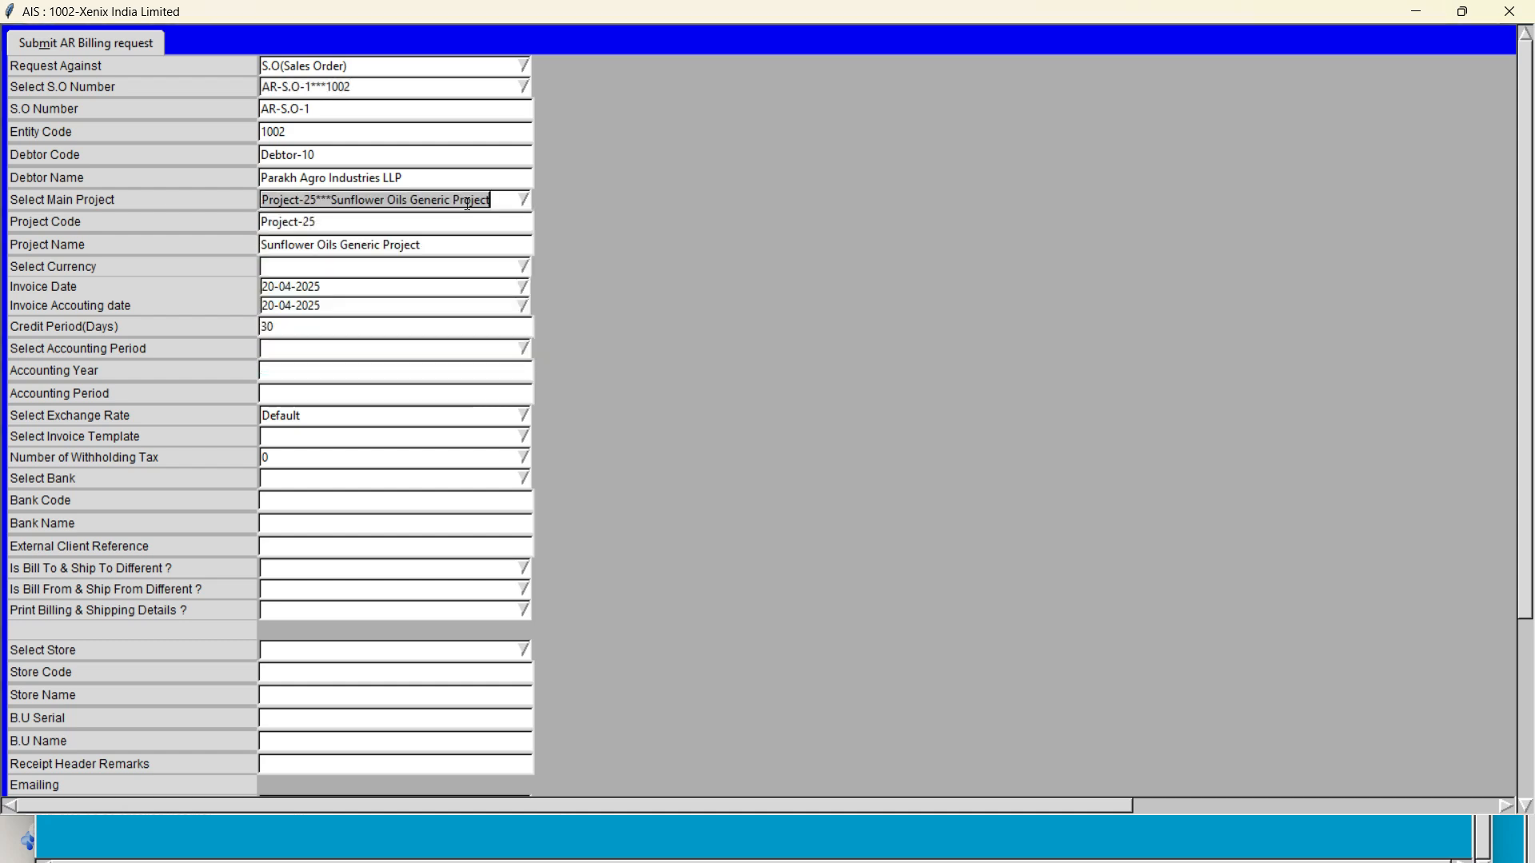
- Set the billing request's currency to INR, Indian rupee
click(342, 270)
text(INR)
key(Return)
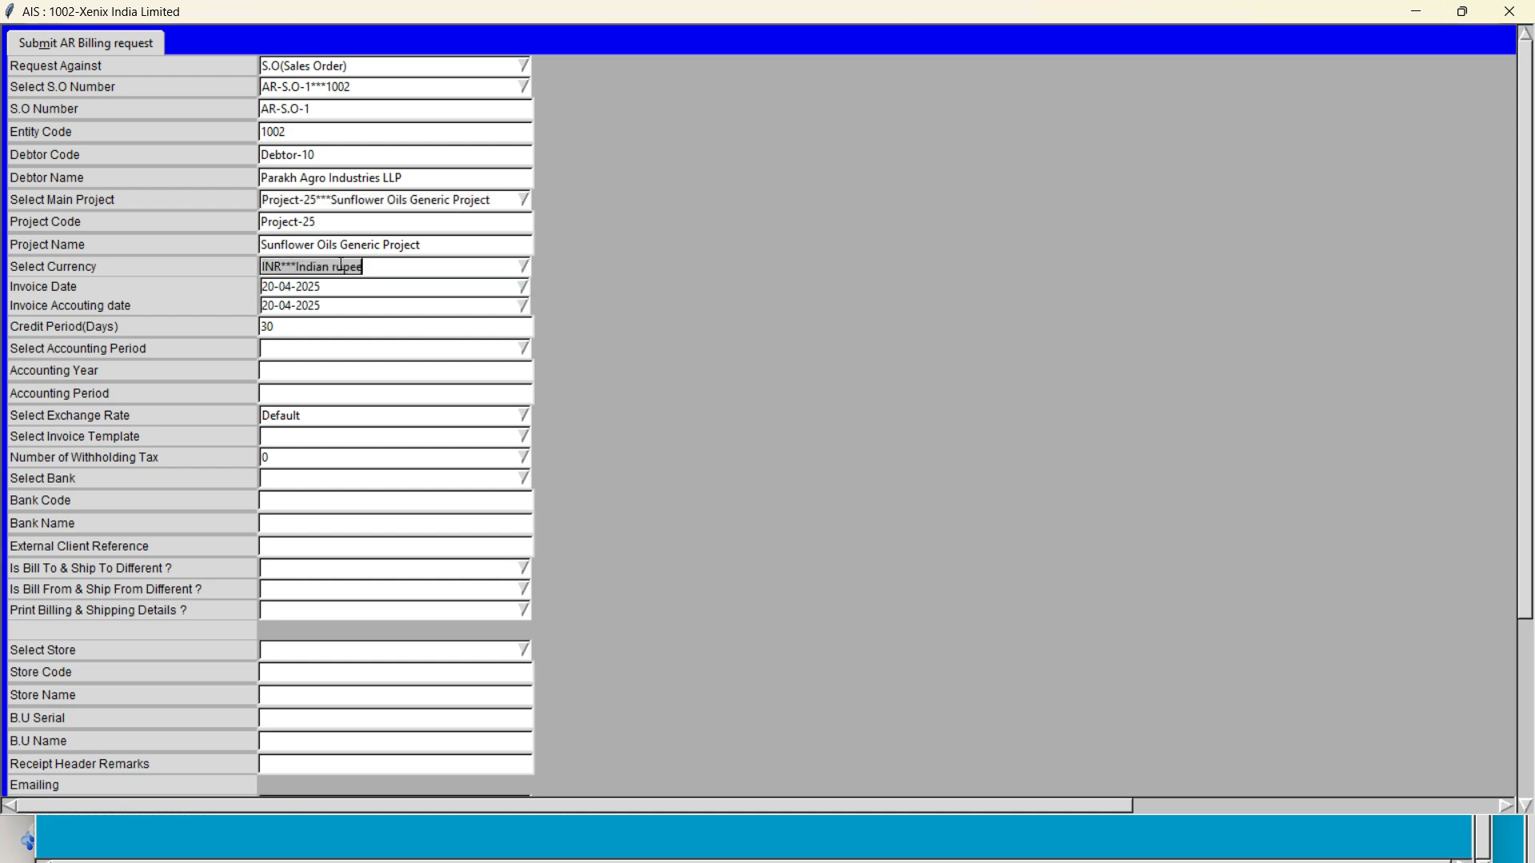
- Set the invoice date and invoice accounting date to 30-06-2024 and select accounting period 3 of 2024-25
key(Tab)
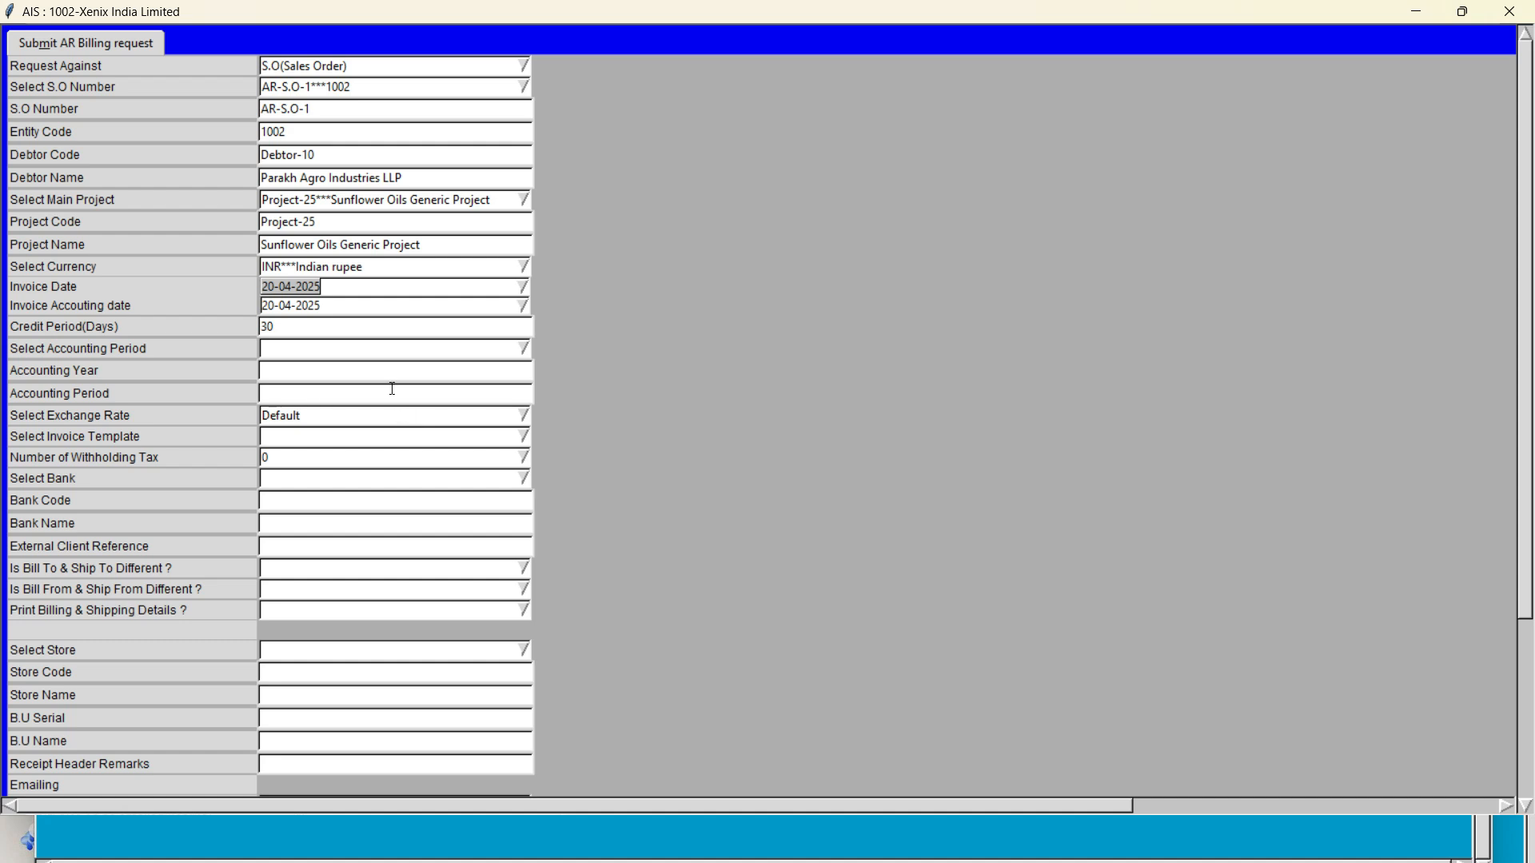
text(30-06-2024)
key(Tab)
text(30-0)
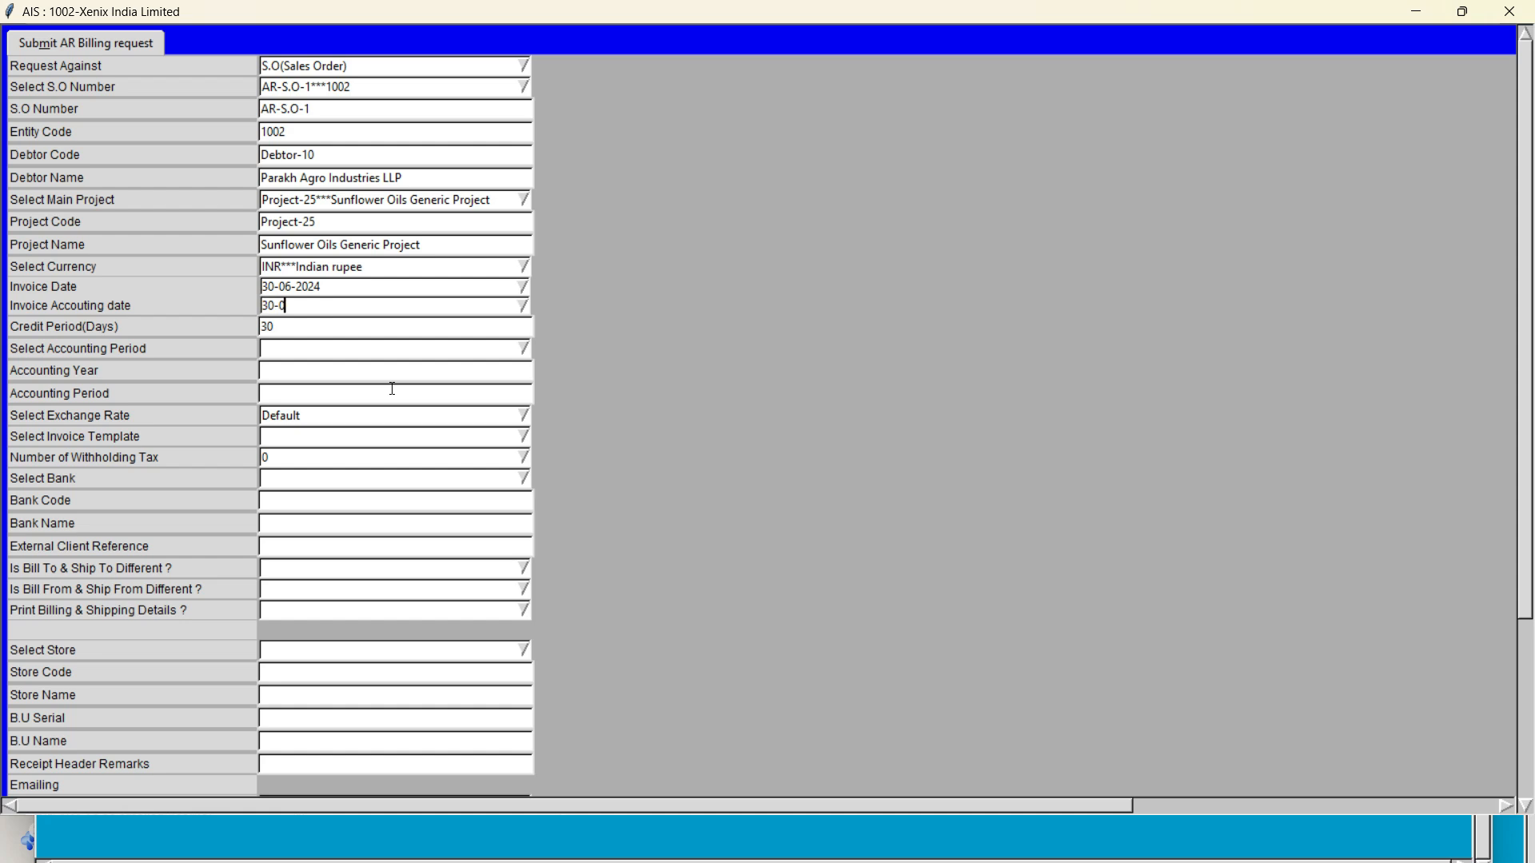
text(6-2024)
key(Tab)
text(2024-25)
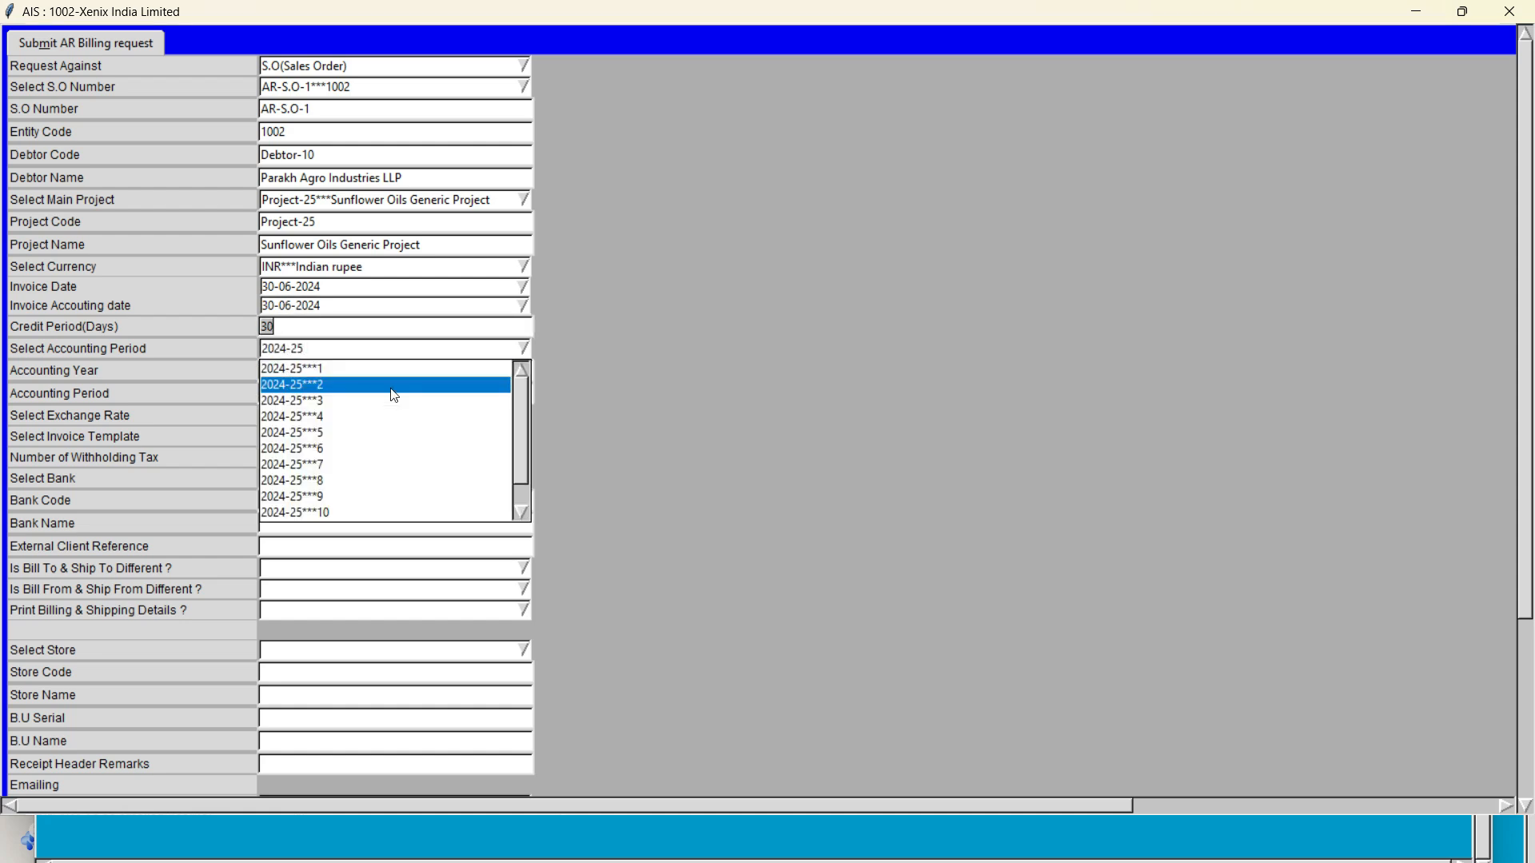
key(Return)
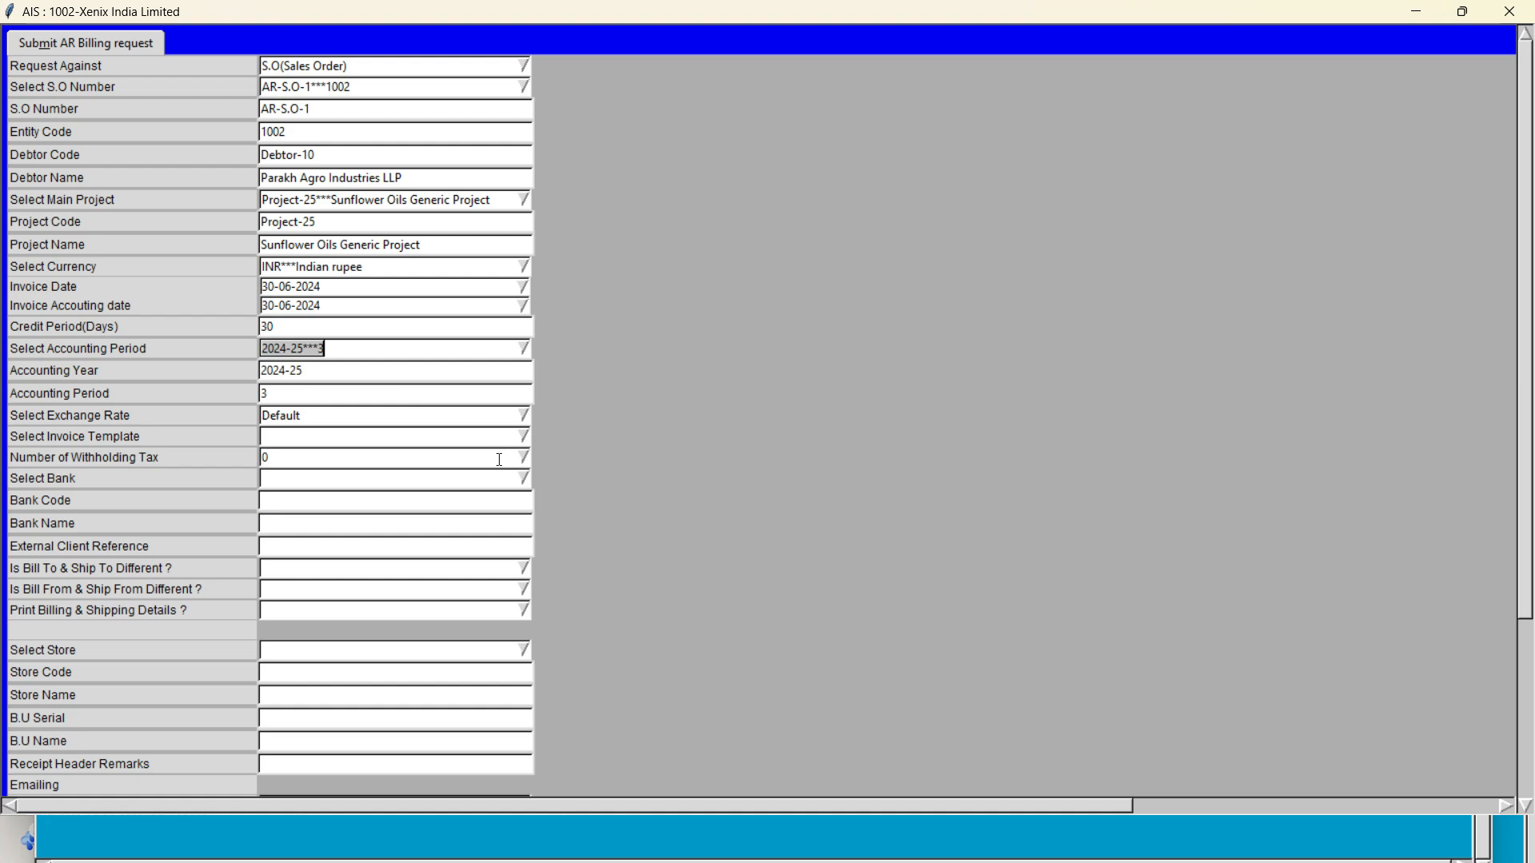
- Select the invoice template Invtemplate-10, Inter State - 5% - Without Discount
click(344, 437)
text(5%$)
key(BackSpace)
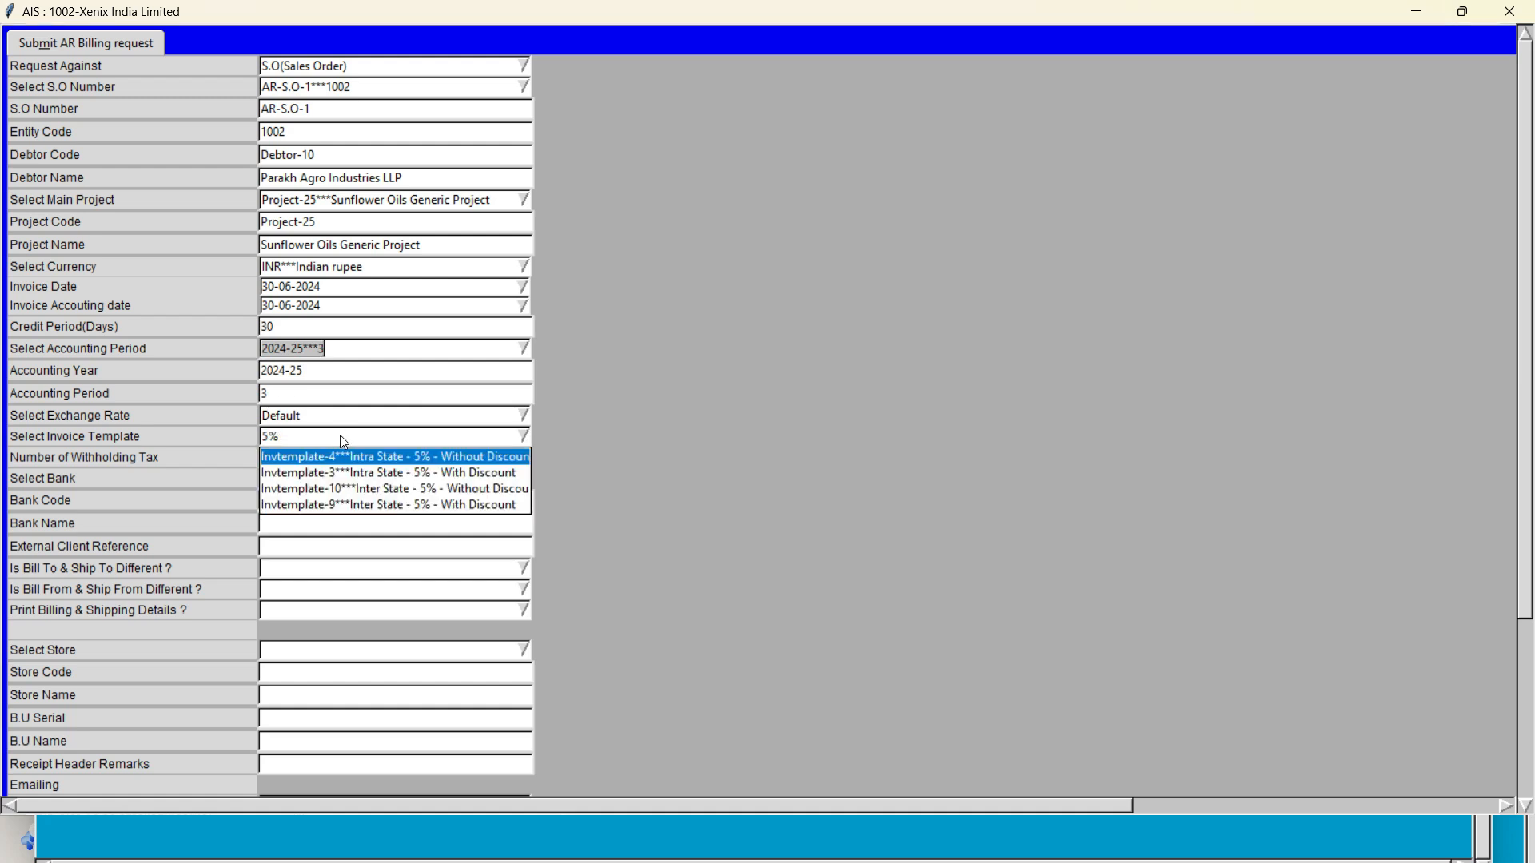
key(Down)
key(Down)
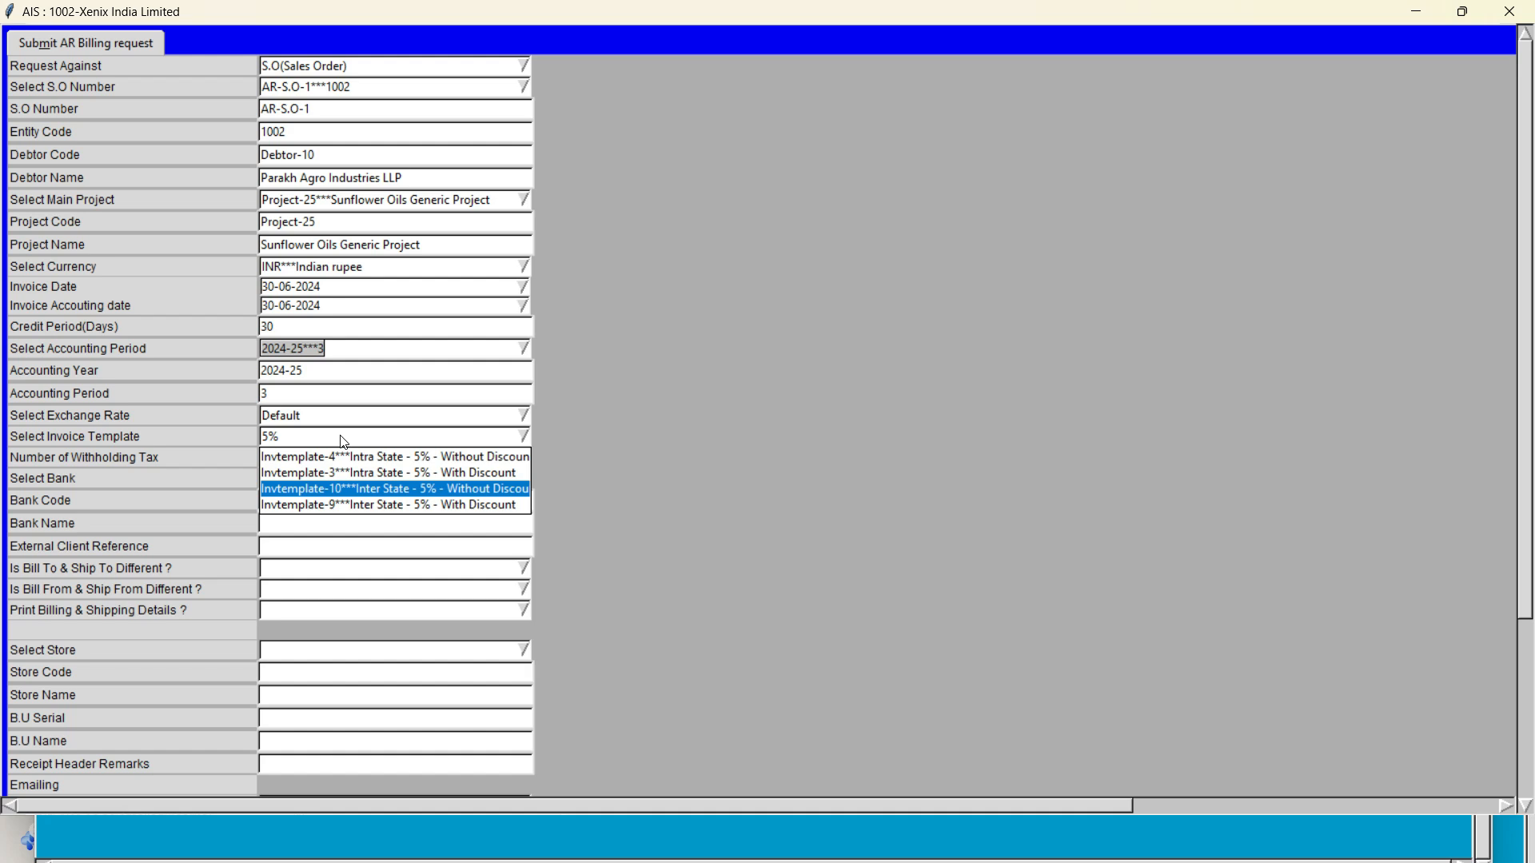
key(Return)
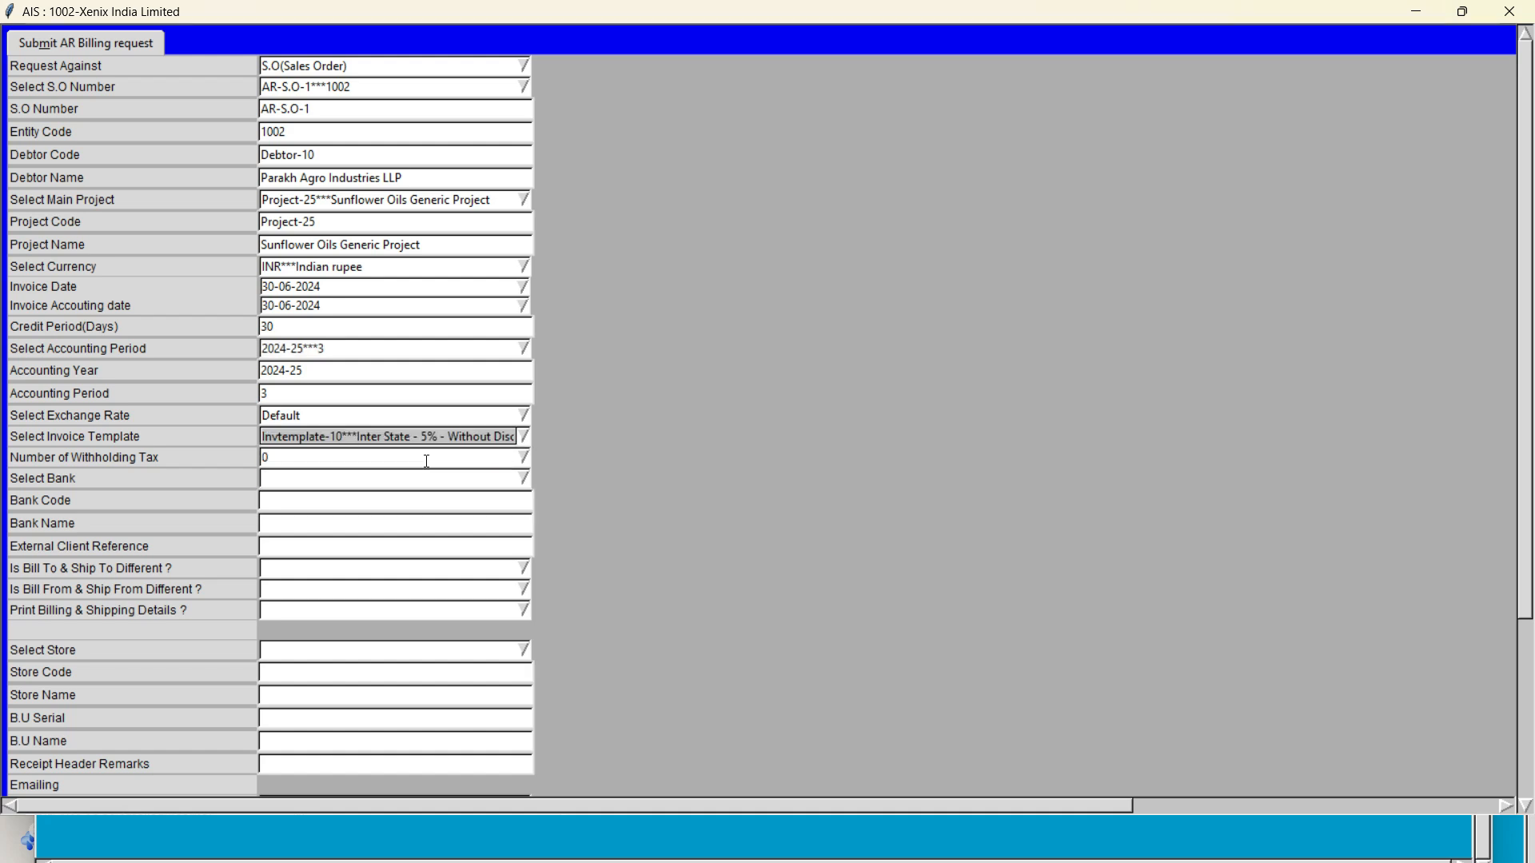
- Set the number of withholding taxes to 1 and select the ICICI INR Ecity bank
click(525, 462)
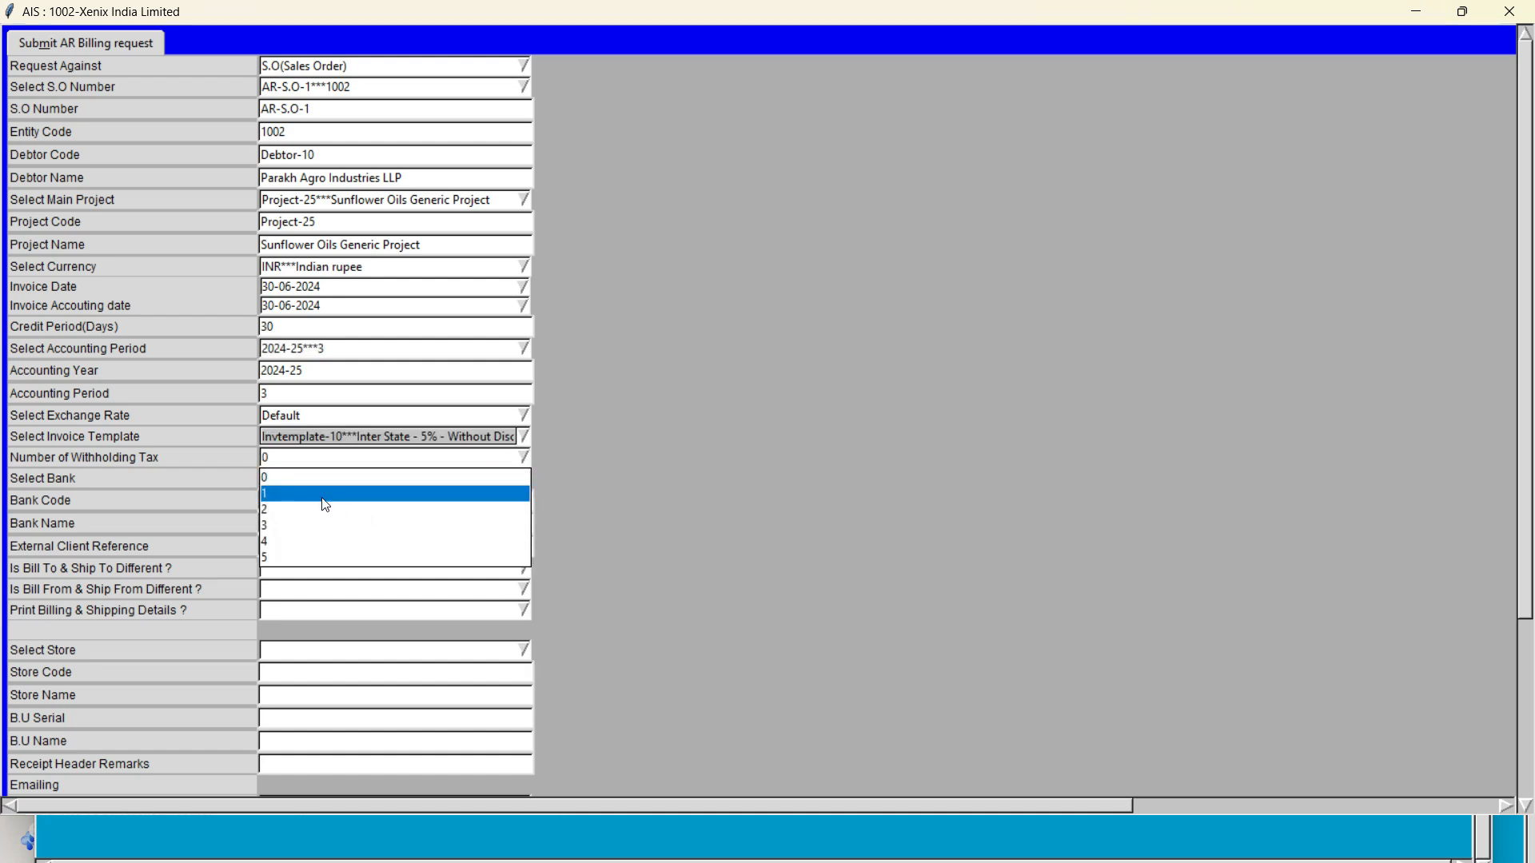
click(360, 494)
click(518, 479)
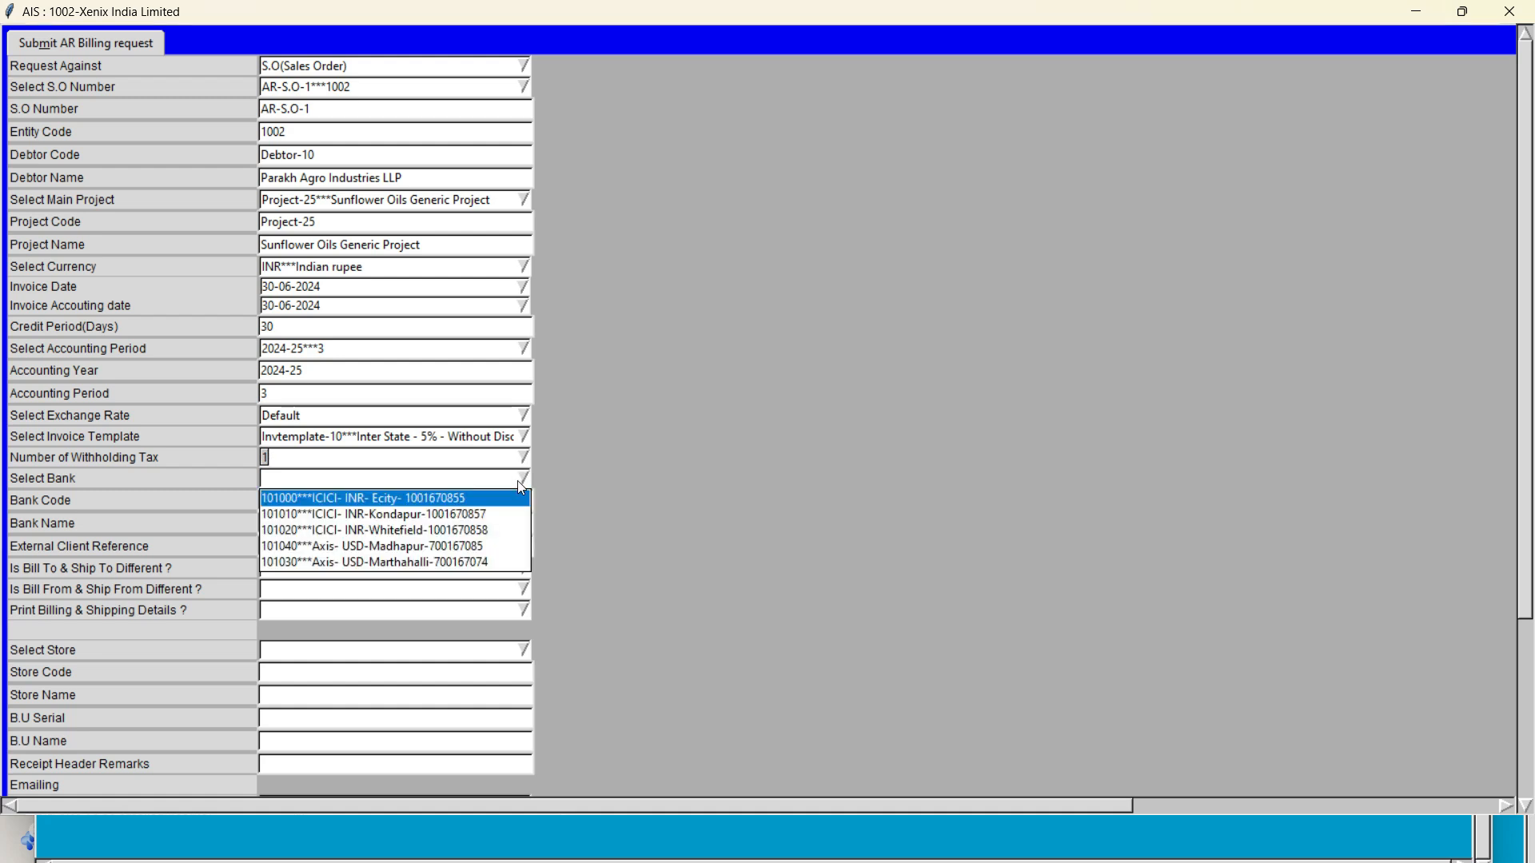
click(459, 499)
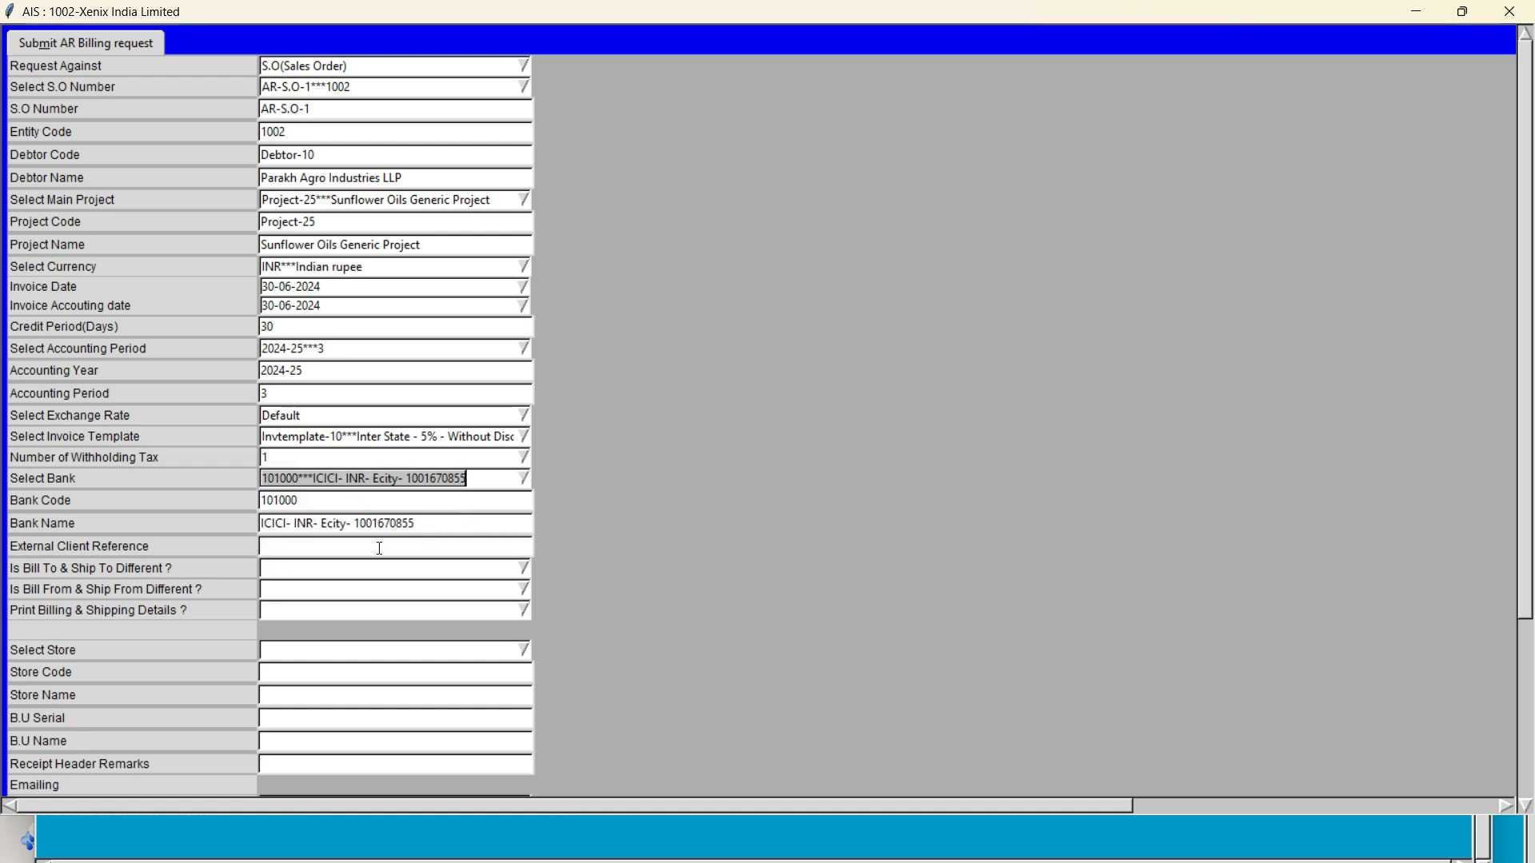
- Set different bill-to/ship-to and bill-from/ship-from to No, and printing of billing and shipping details to Yes
click(320, 569)
click(321, 572)
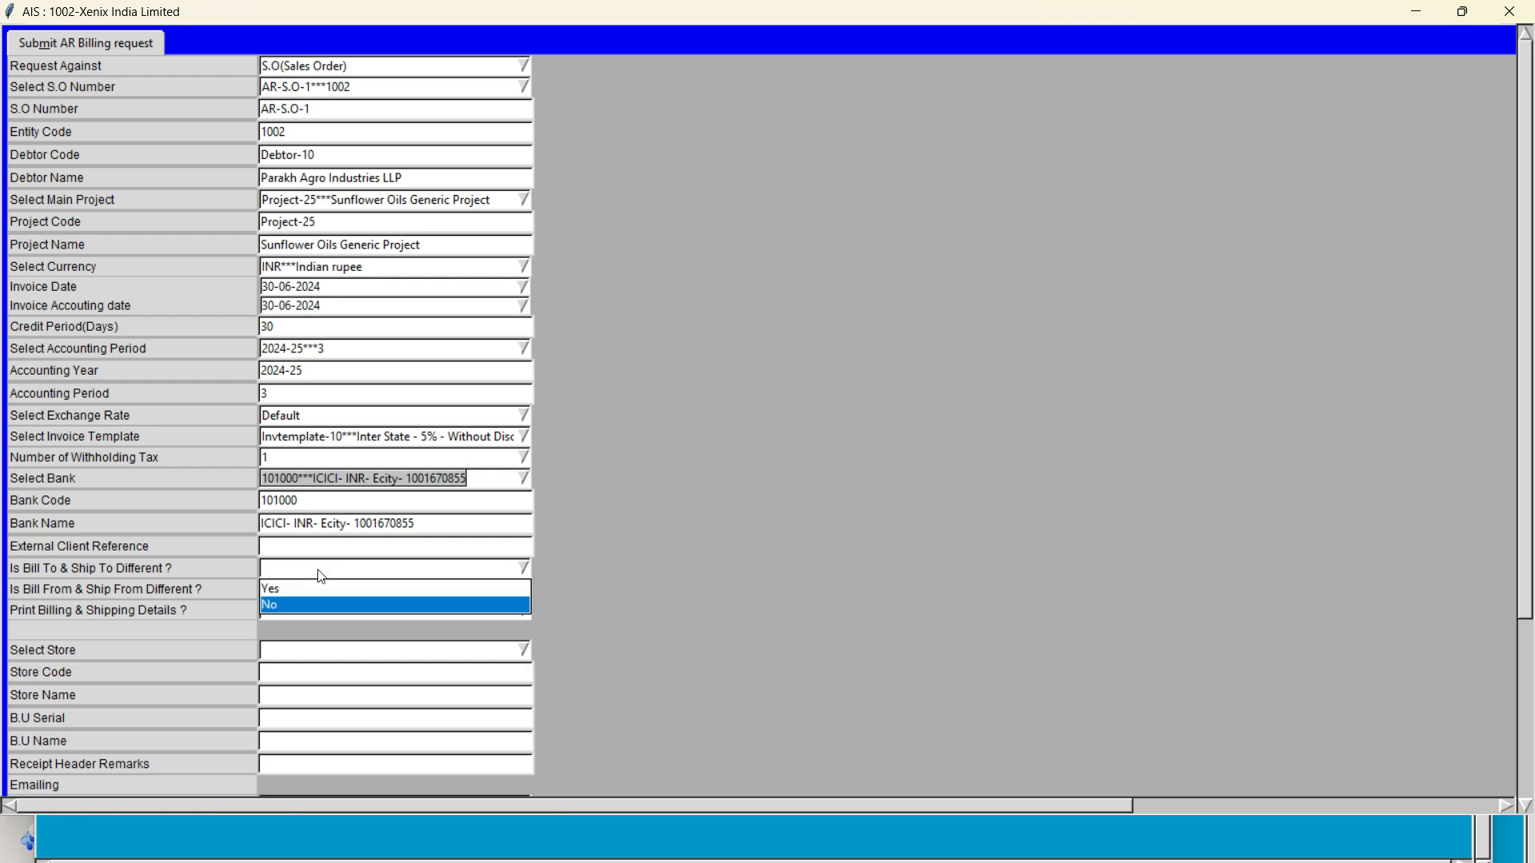
key(Return)
key(Tab)
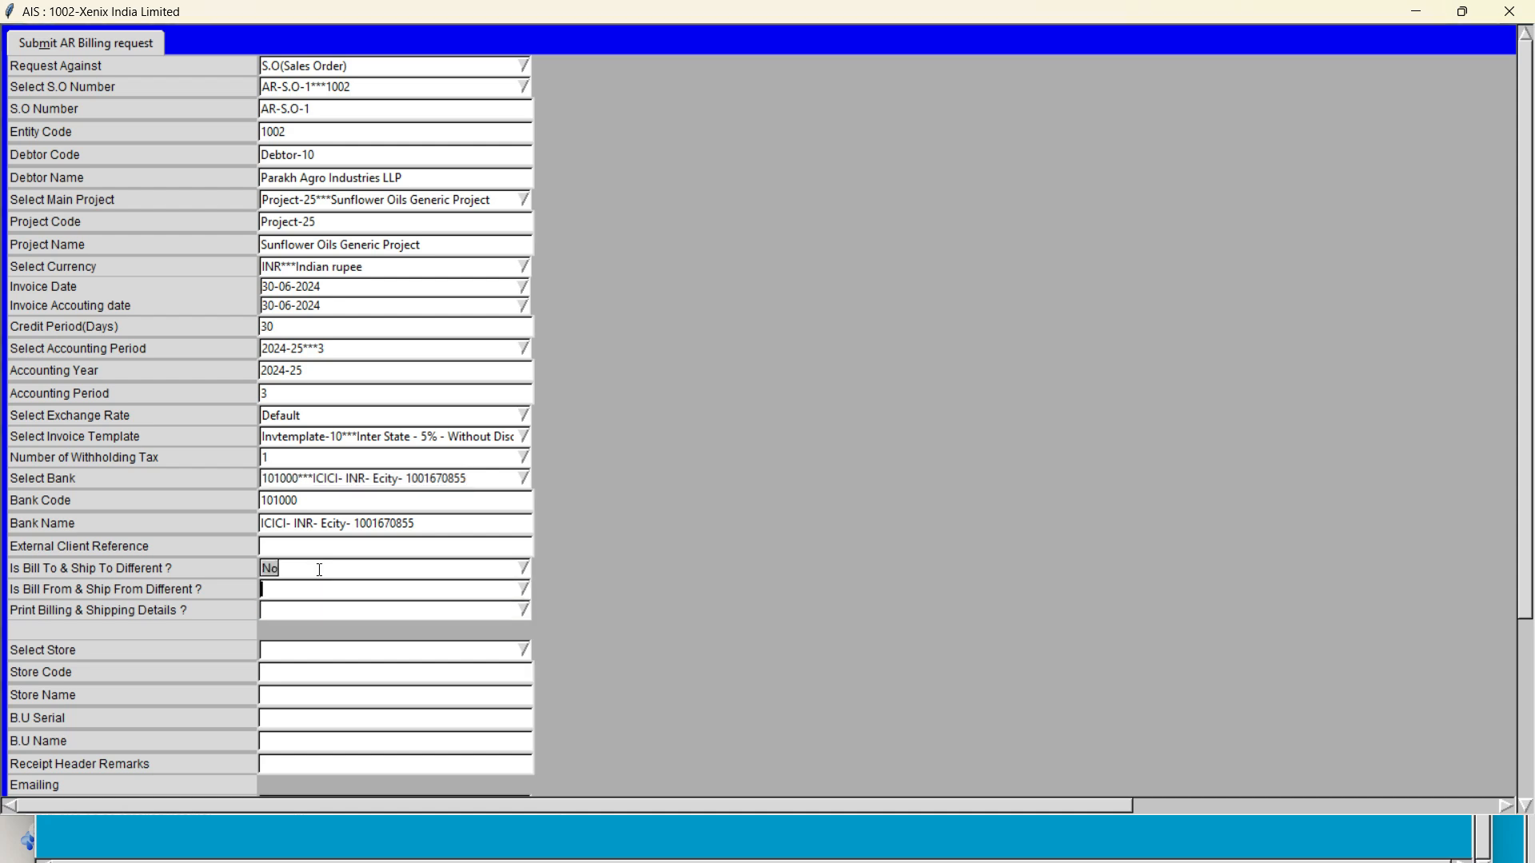
key(Down)
key(Down)
key(Return)
key(Tab)
key(Down)
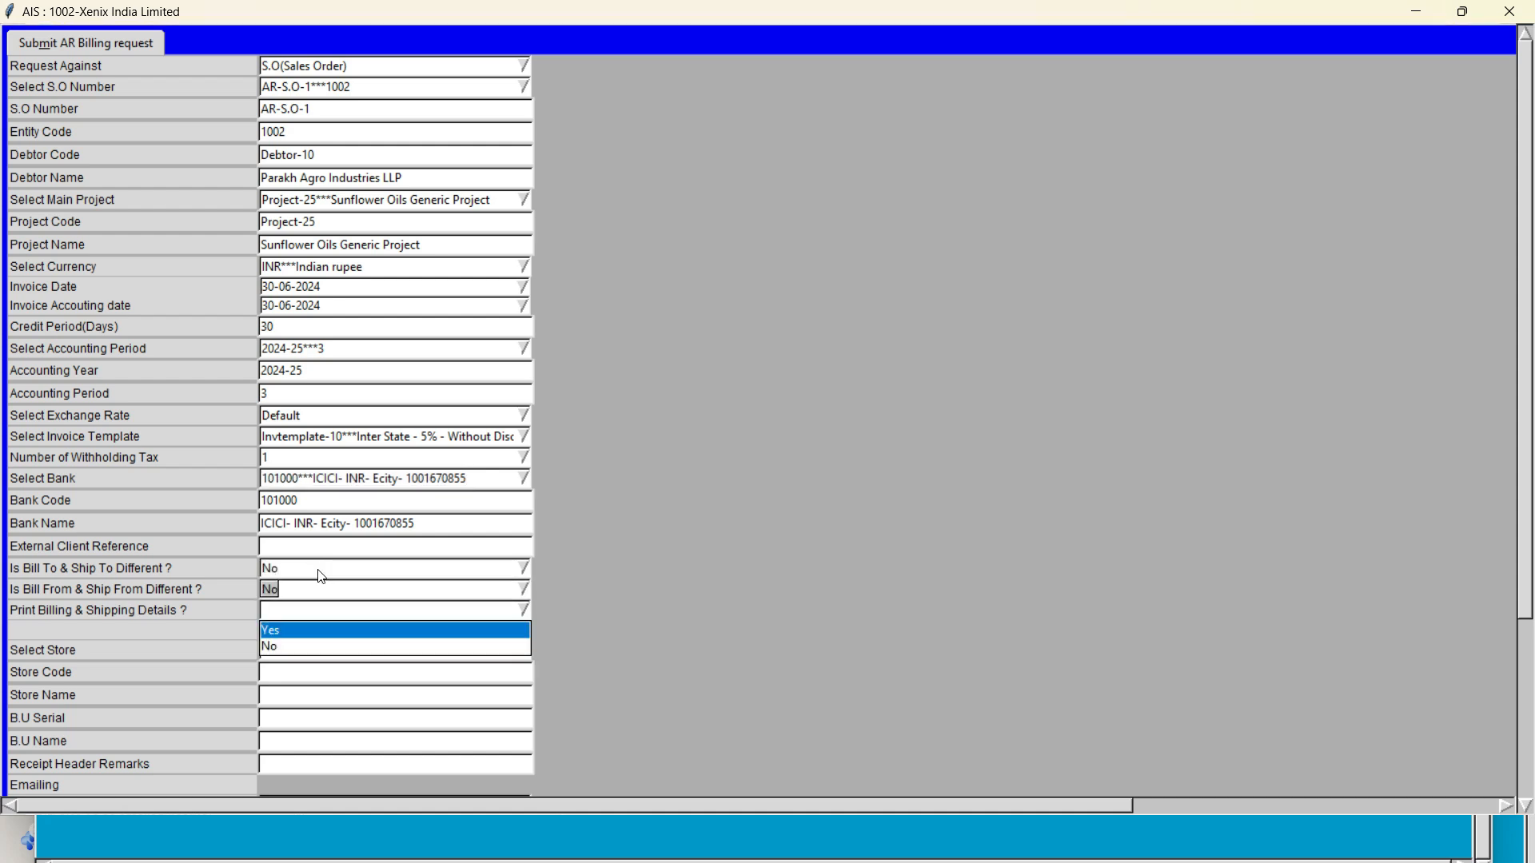
key(Return)
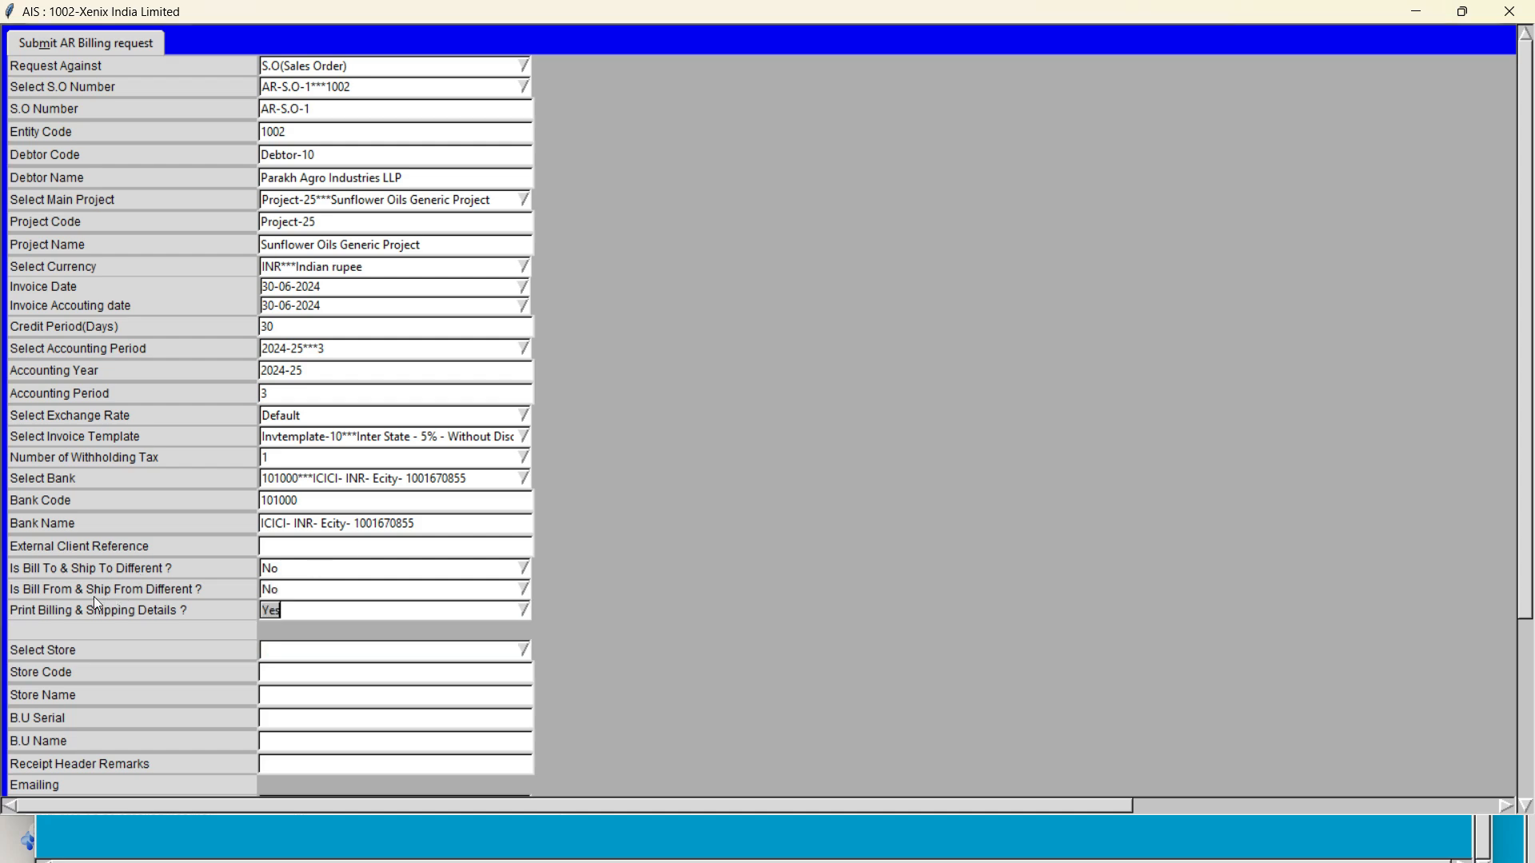
- Select store ST-1, BLR- Ecity - RM Store, and proceed to the request's detail view
click(523, 651)
click(453, 671)
drag(1527, 462, 1527, 592)
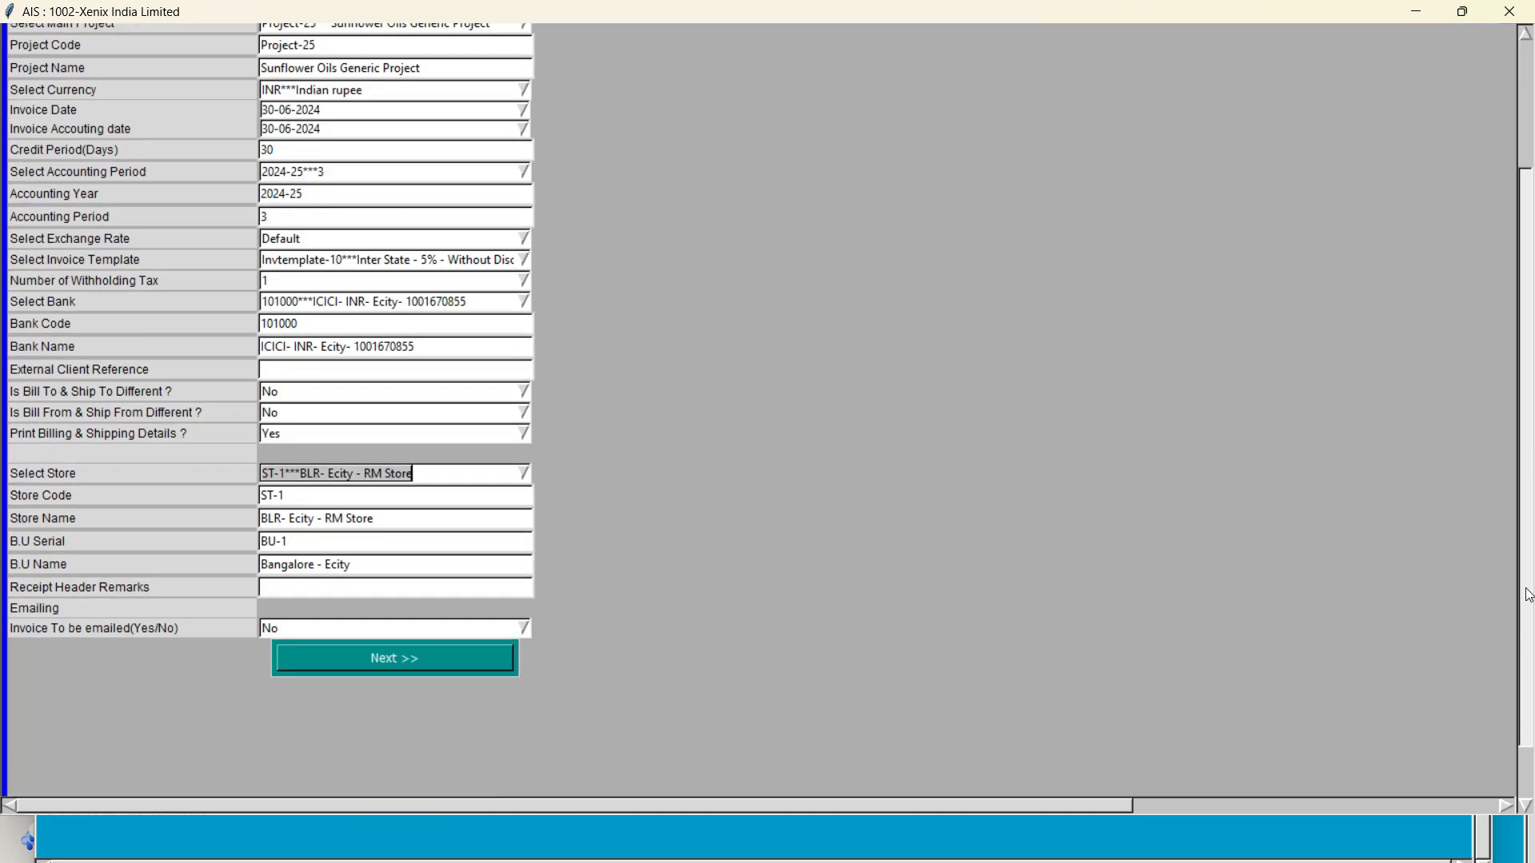
click(428, 673)
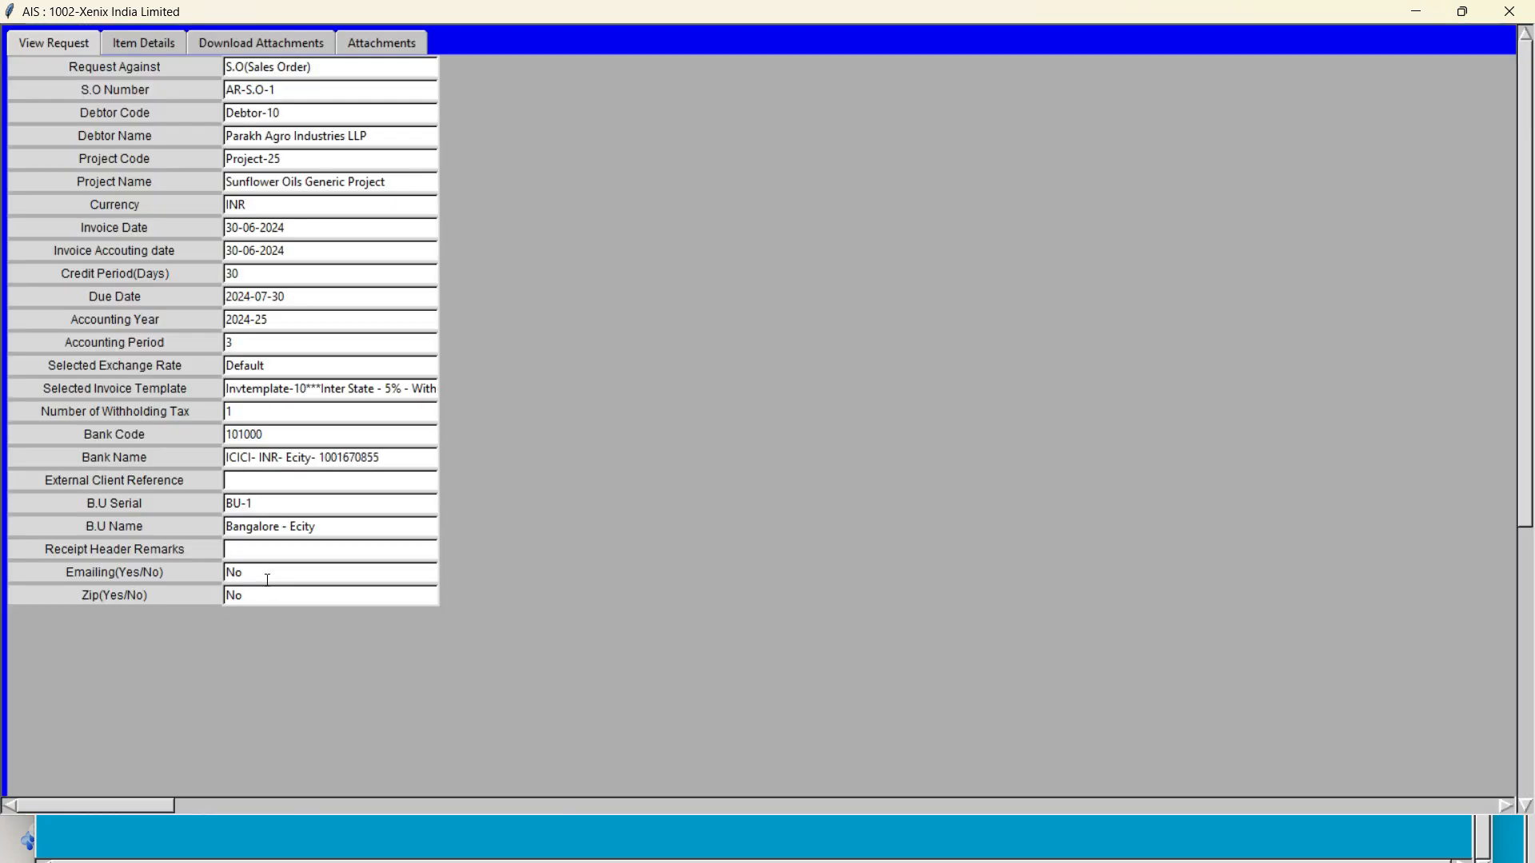
- Review the item names and quantities of both lines in the request's item details
click(135, 46)
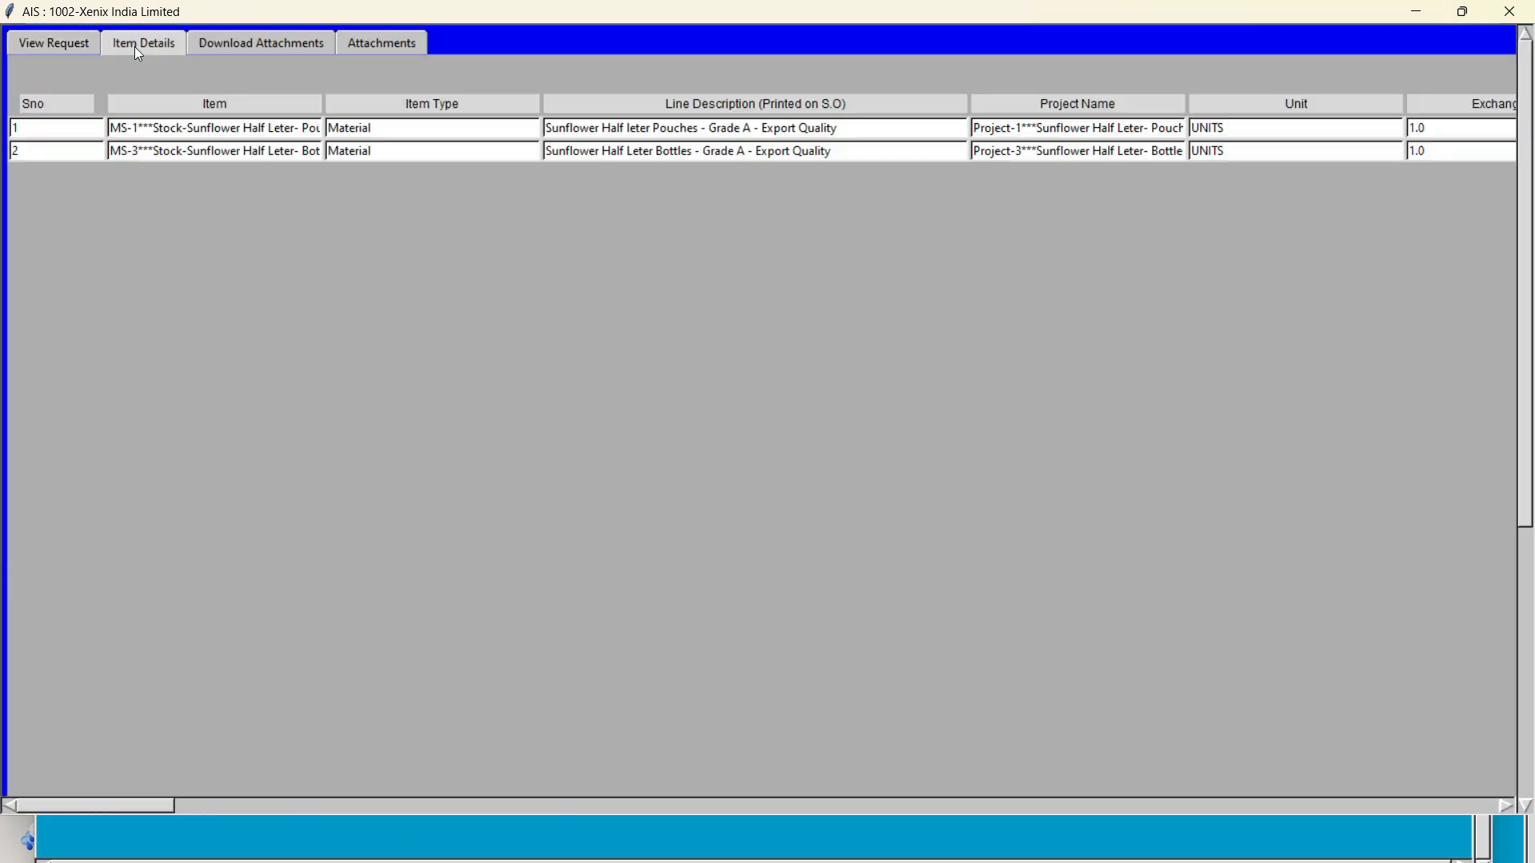
drag(75, 804, 28, 835)
click(223, 132)
key(End)
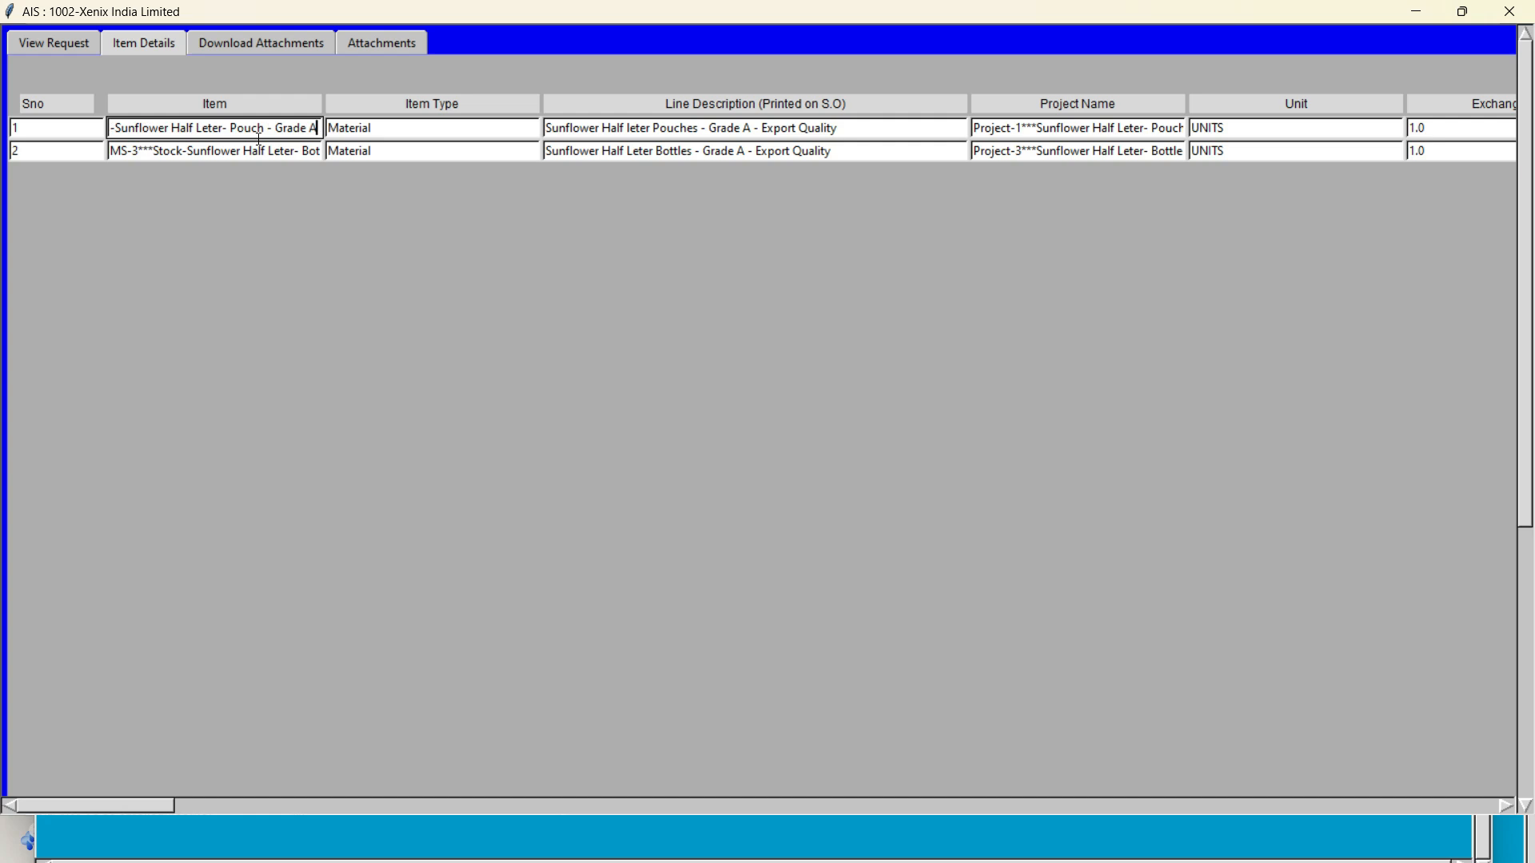
click(241, 152)
key(End)
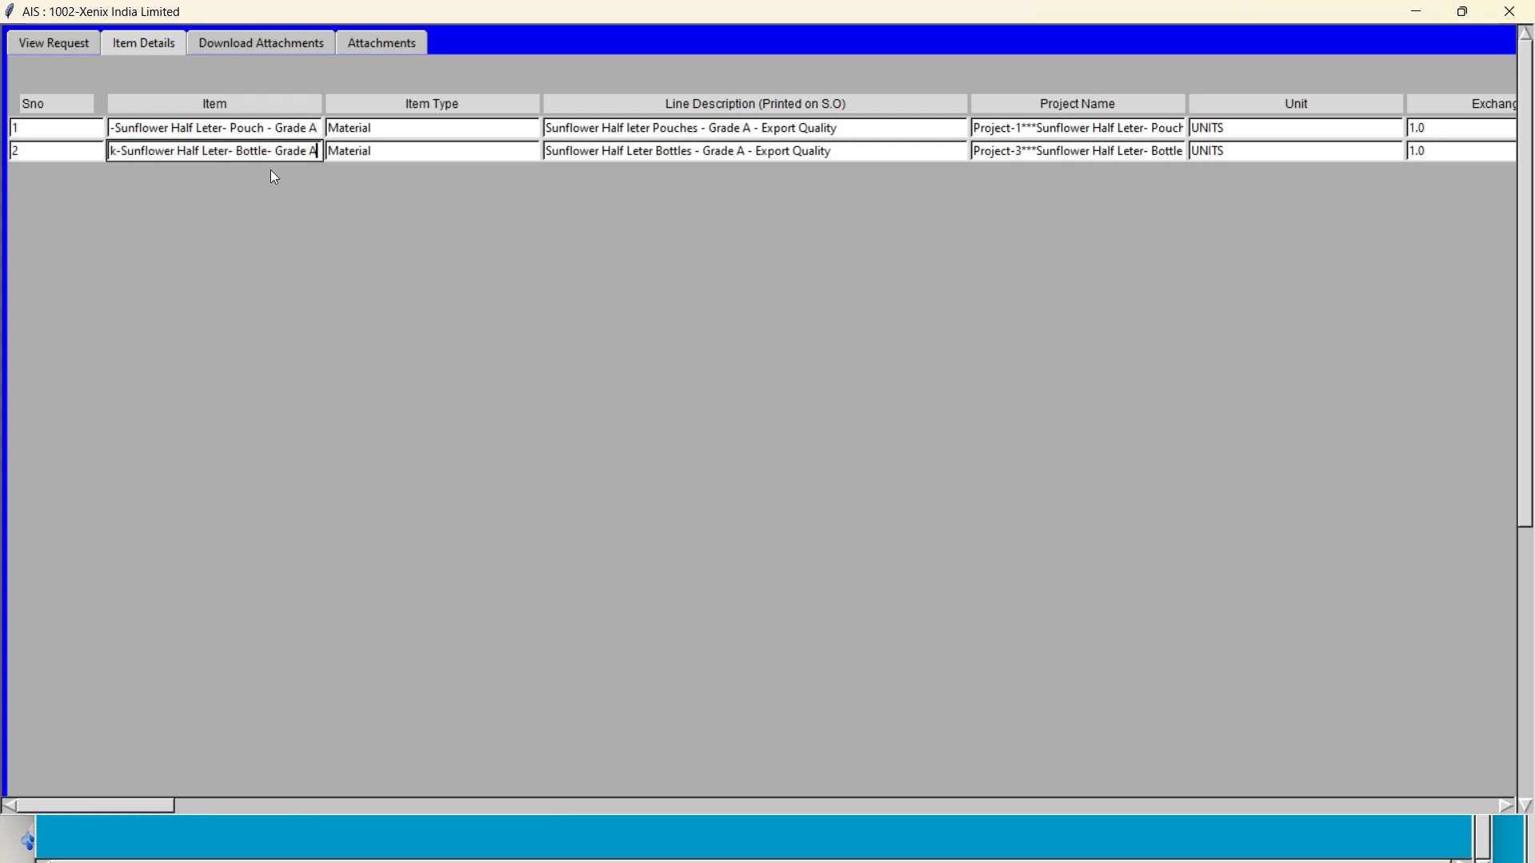
drag(131, 814, 131, 814)
drag(185, 814, 281, 806)
click(506, 130)
click(502, 146)
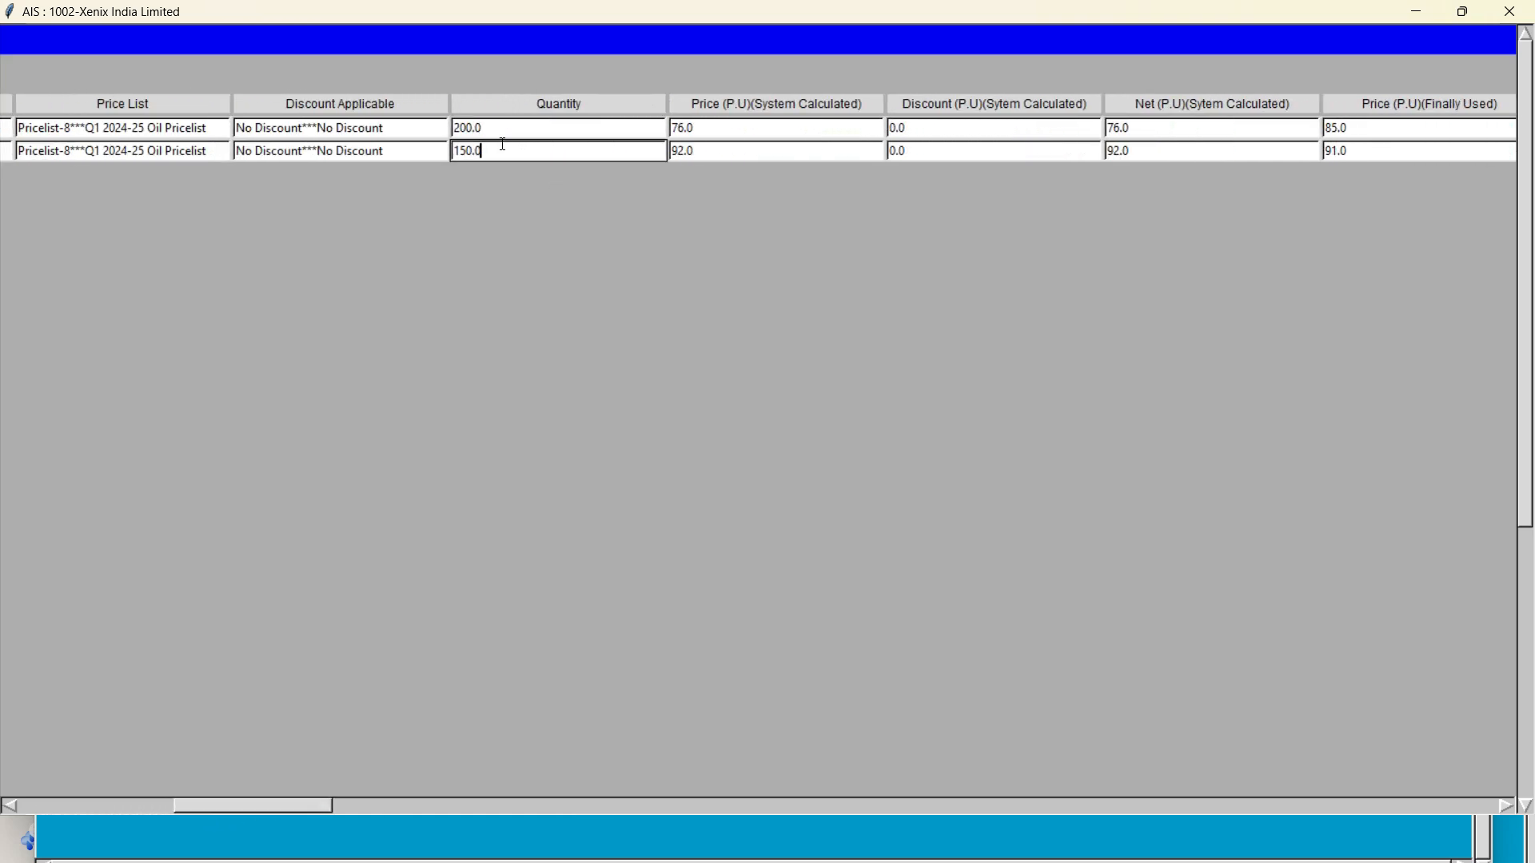
- Switch to the Stock_register.xlsx workbook and enter quantities 200 for the pouch item and 150 for the bottle item beside their bins
key(alt+Tab)
key(alt+Tab)
key(alt+Tab)
key(alt+Tab)
key(alt+Tab)
key(alt+Tab)
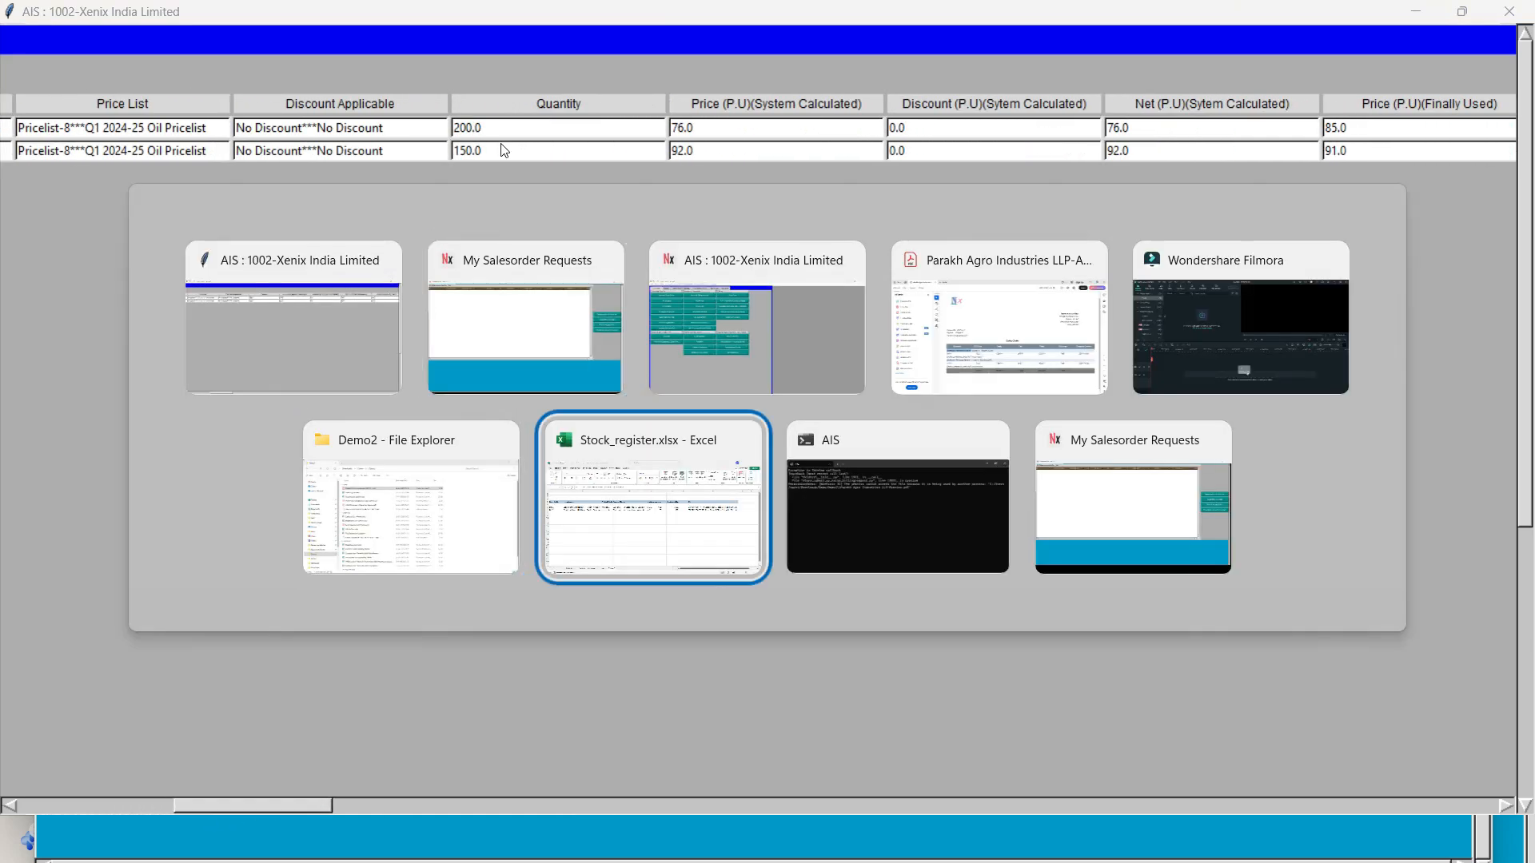
key(Up)
key(Right)
key(Right)
key(Left)
text(200)
key(Return)
text(5)
key(BackSpace)
text(150)
key(Return)
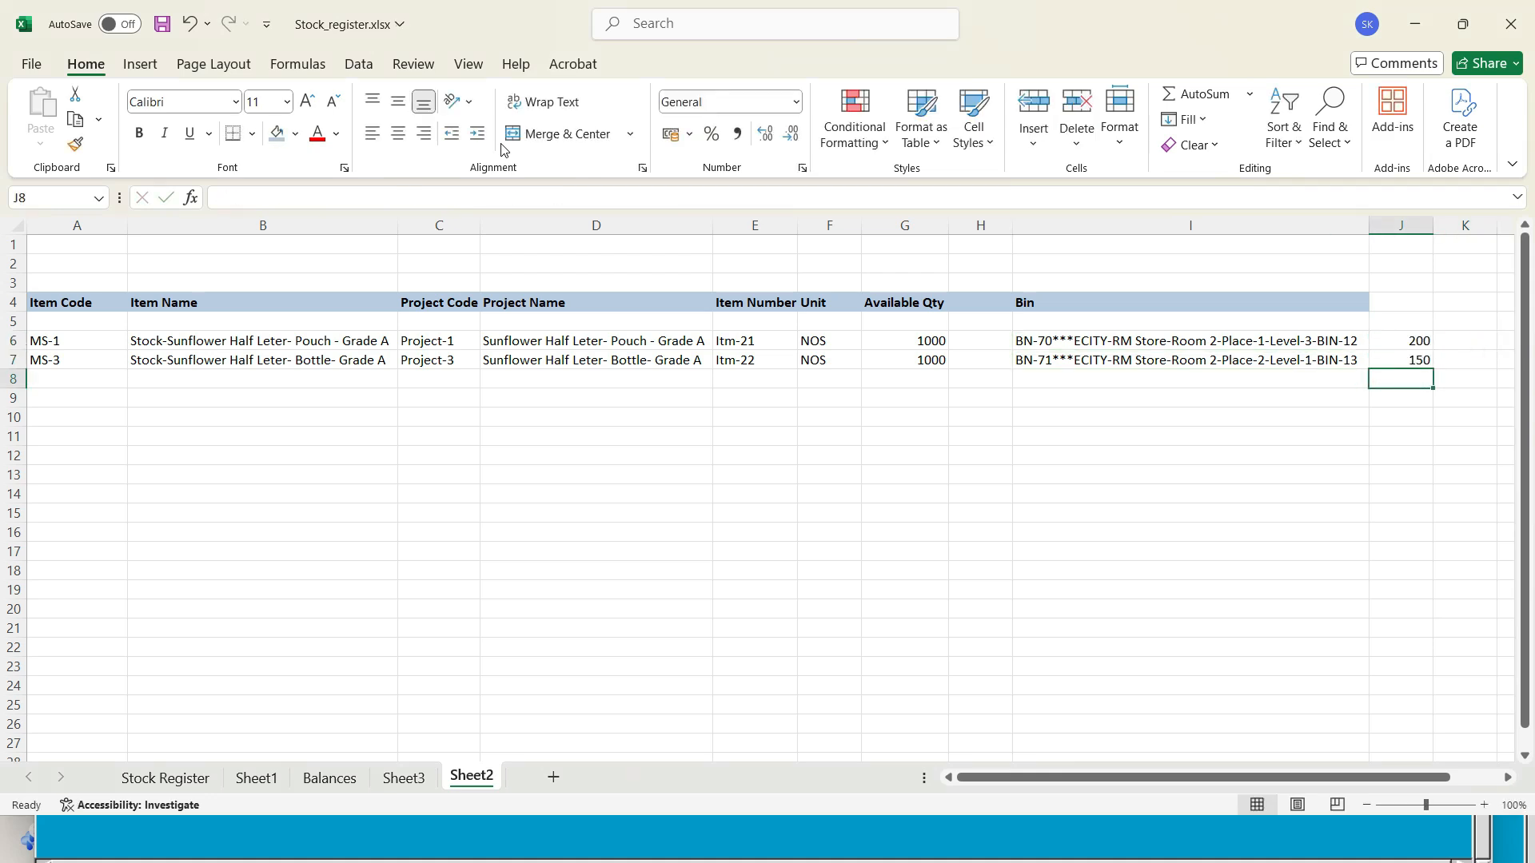
- Copy the pouch item's number, Itm-21, from the stock register into the Sno of the invoice request's first line in AIS
key(alt+Tab)
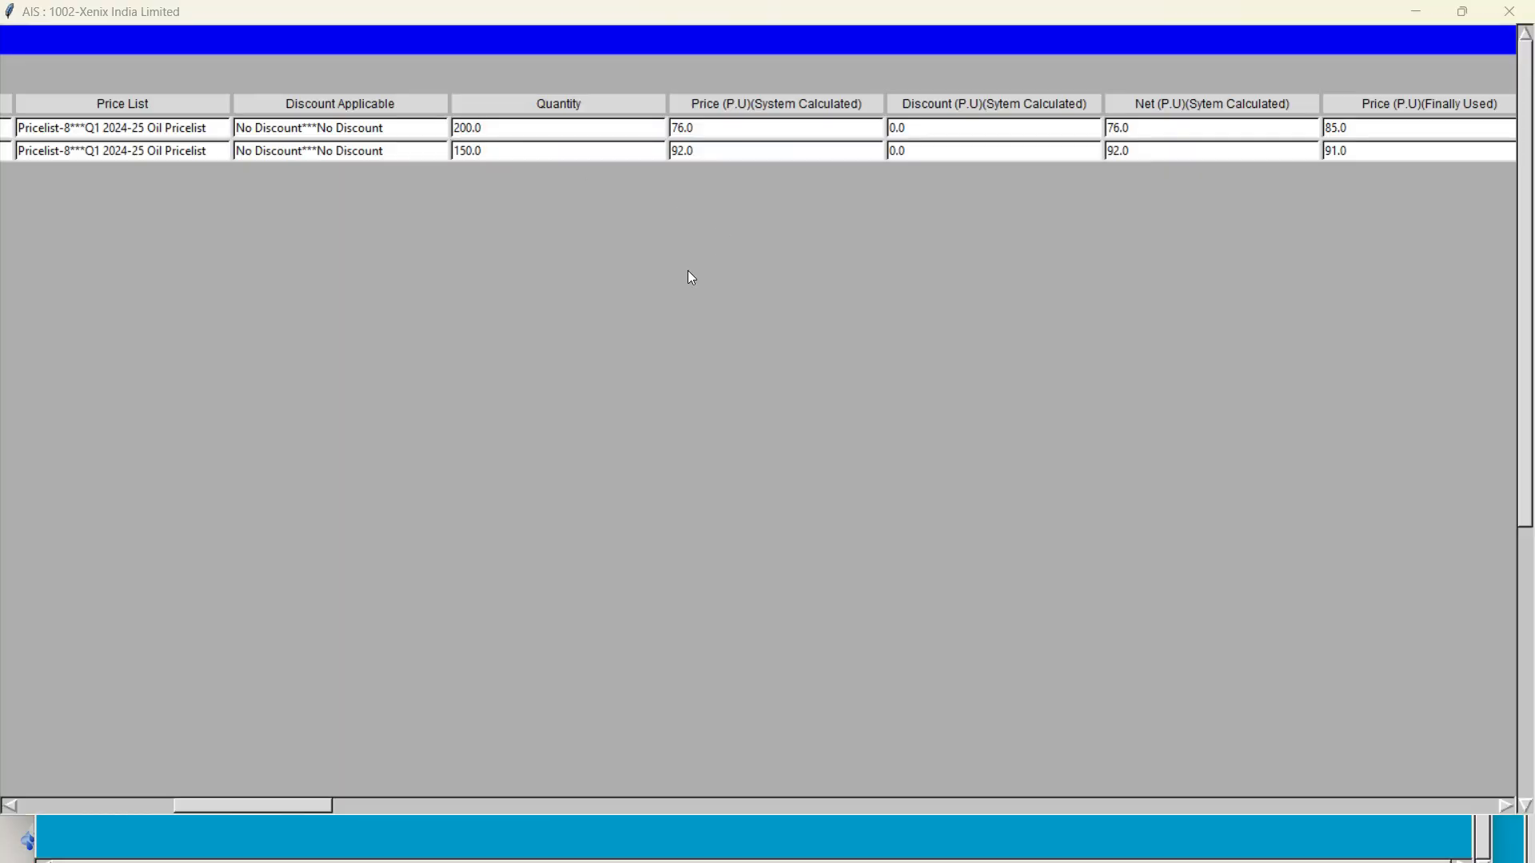
key(alt+Tab)
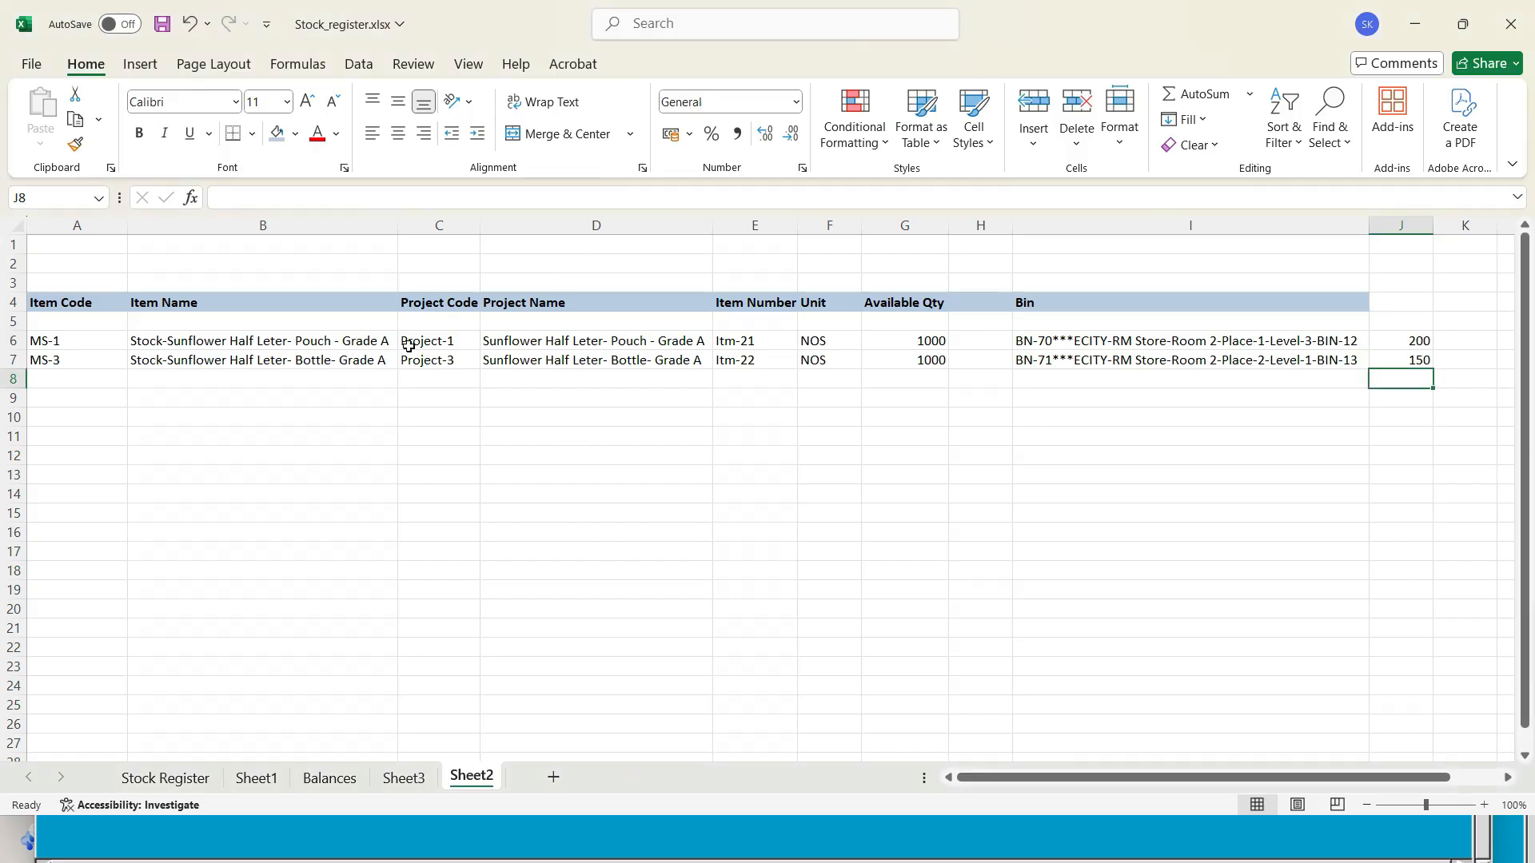
click(80, 342)
key(alt+Tab)
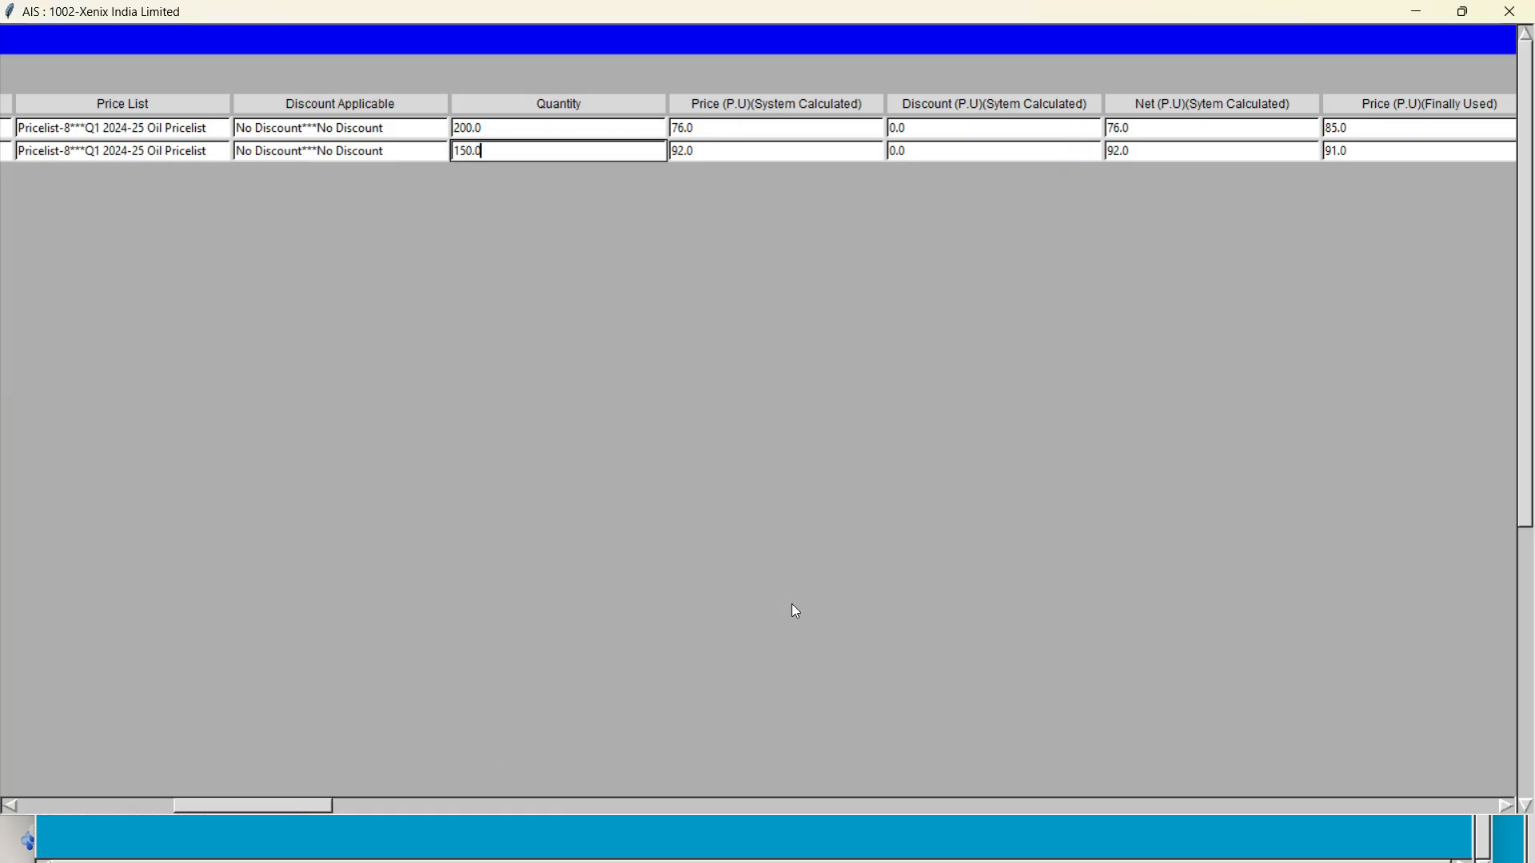
drag(298, 799, 794, 744)
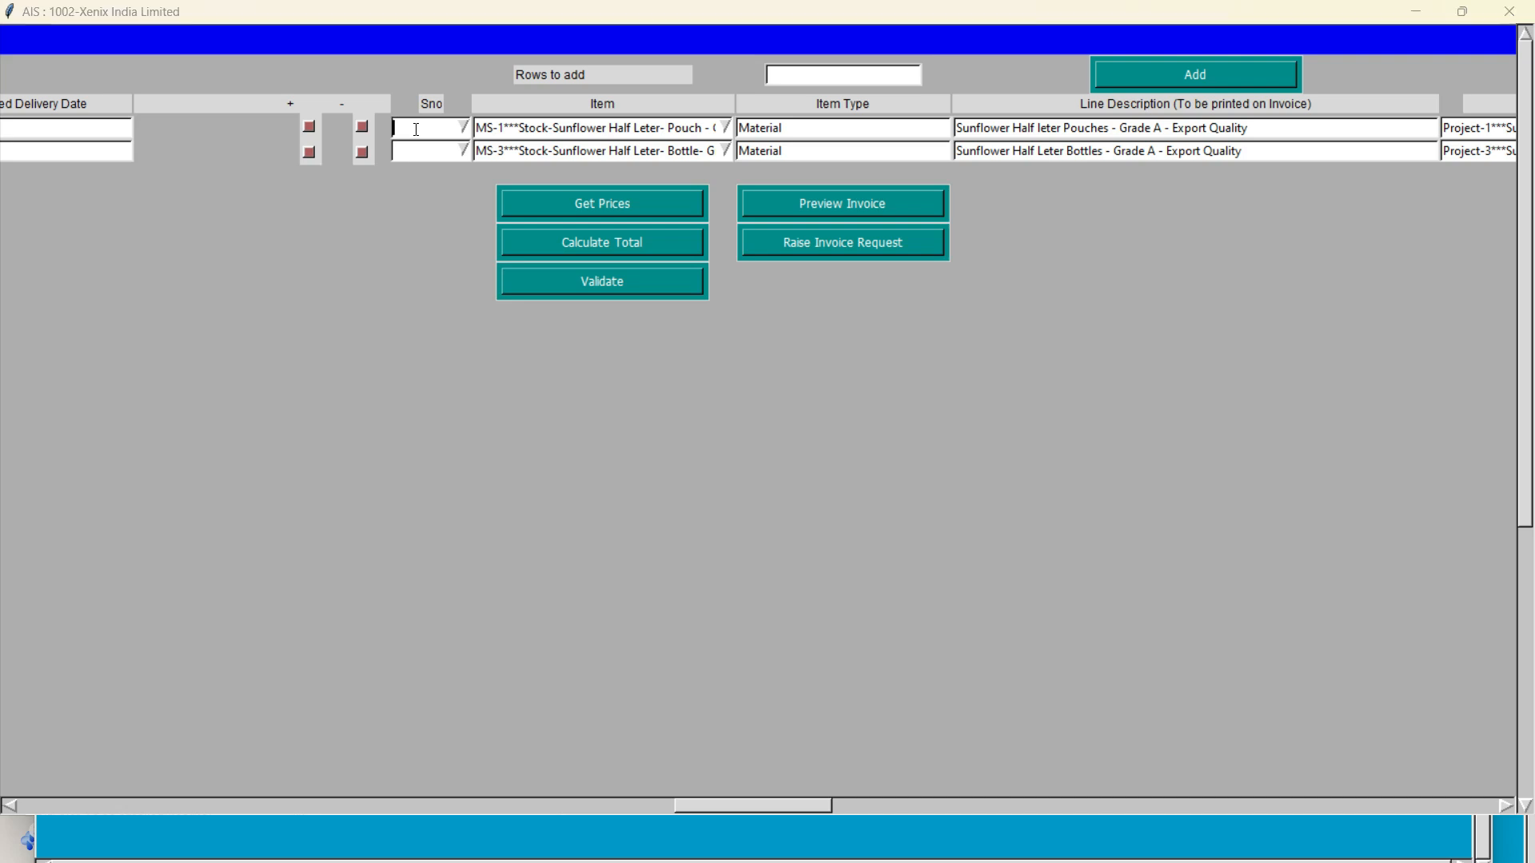
key(alt+Tab)
key(Right)
key(Right)
key(Right)
key(Right)
key(ctrl+c)
key(alt+Tab)
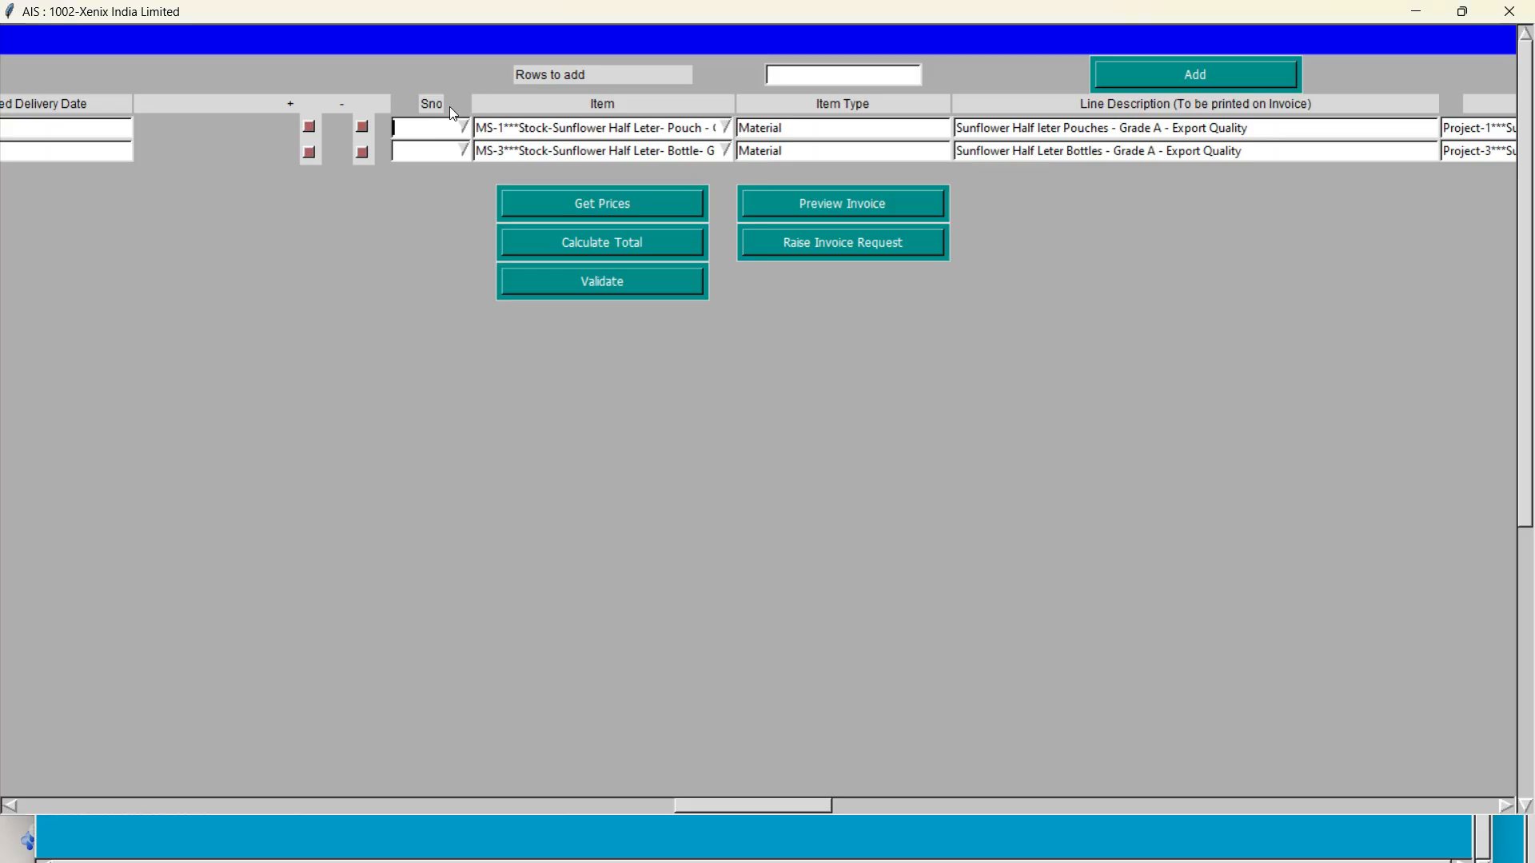
key(Down)
key(Tab)
- Copy the bottle item's number, Itm-22, from the stock register into the Sno of the invoice request's second line
key(alt+Tab)
key(Down)
key(ctrl+c)
key(alt+Tab)
key(ctrl+v)
key(Down)
key(Tab)
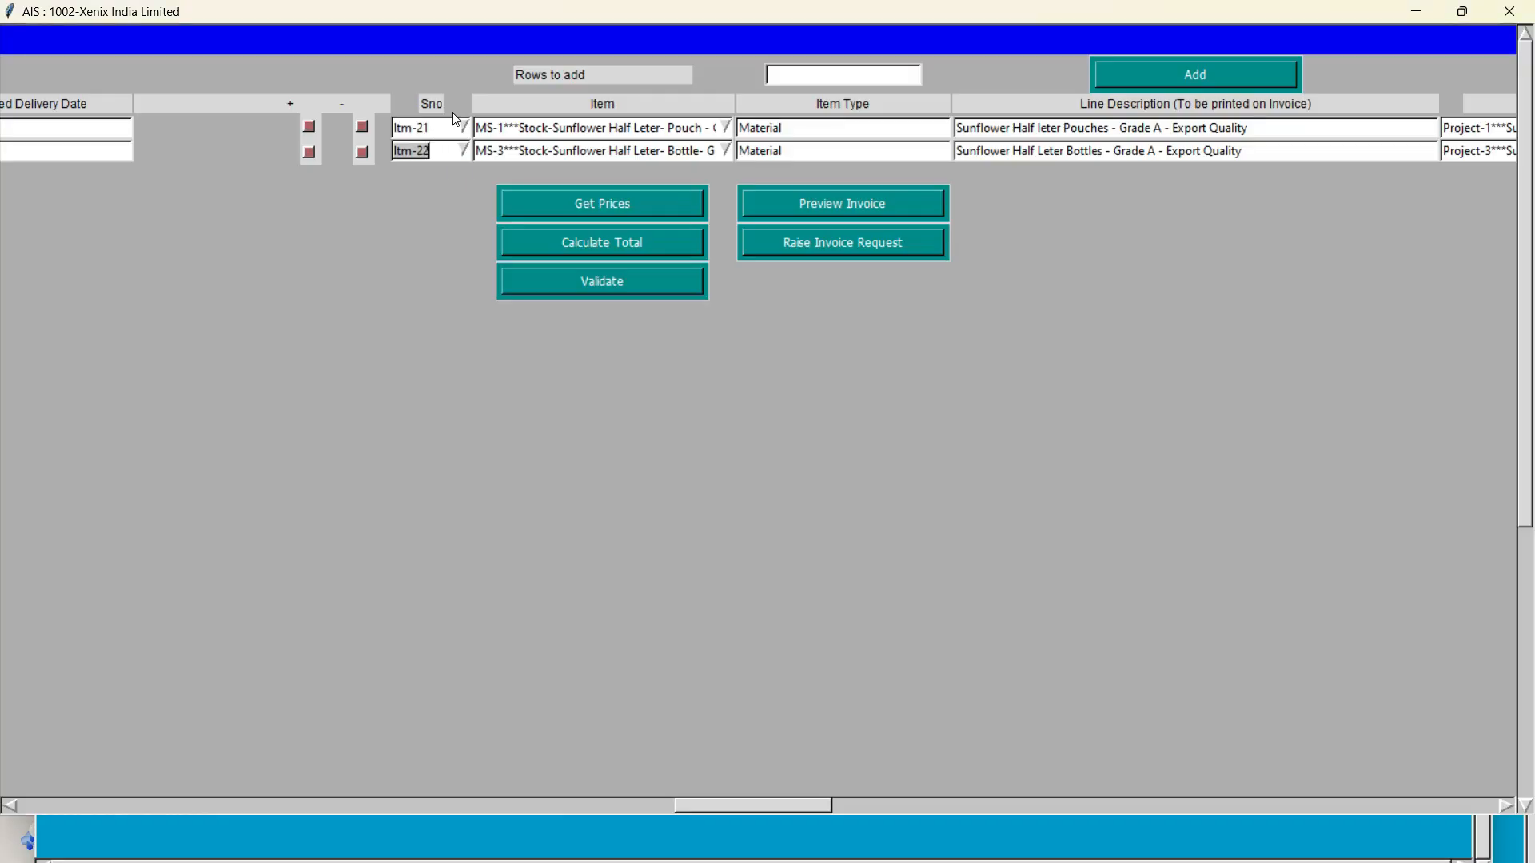
- Get the prices and calculate the total for the two invoice request lines
click(545, 201)
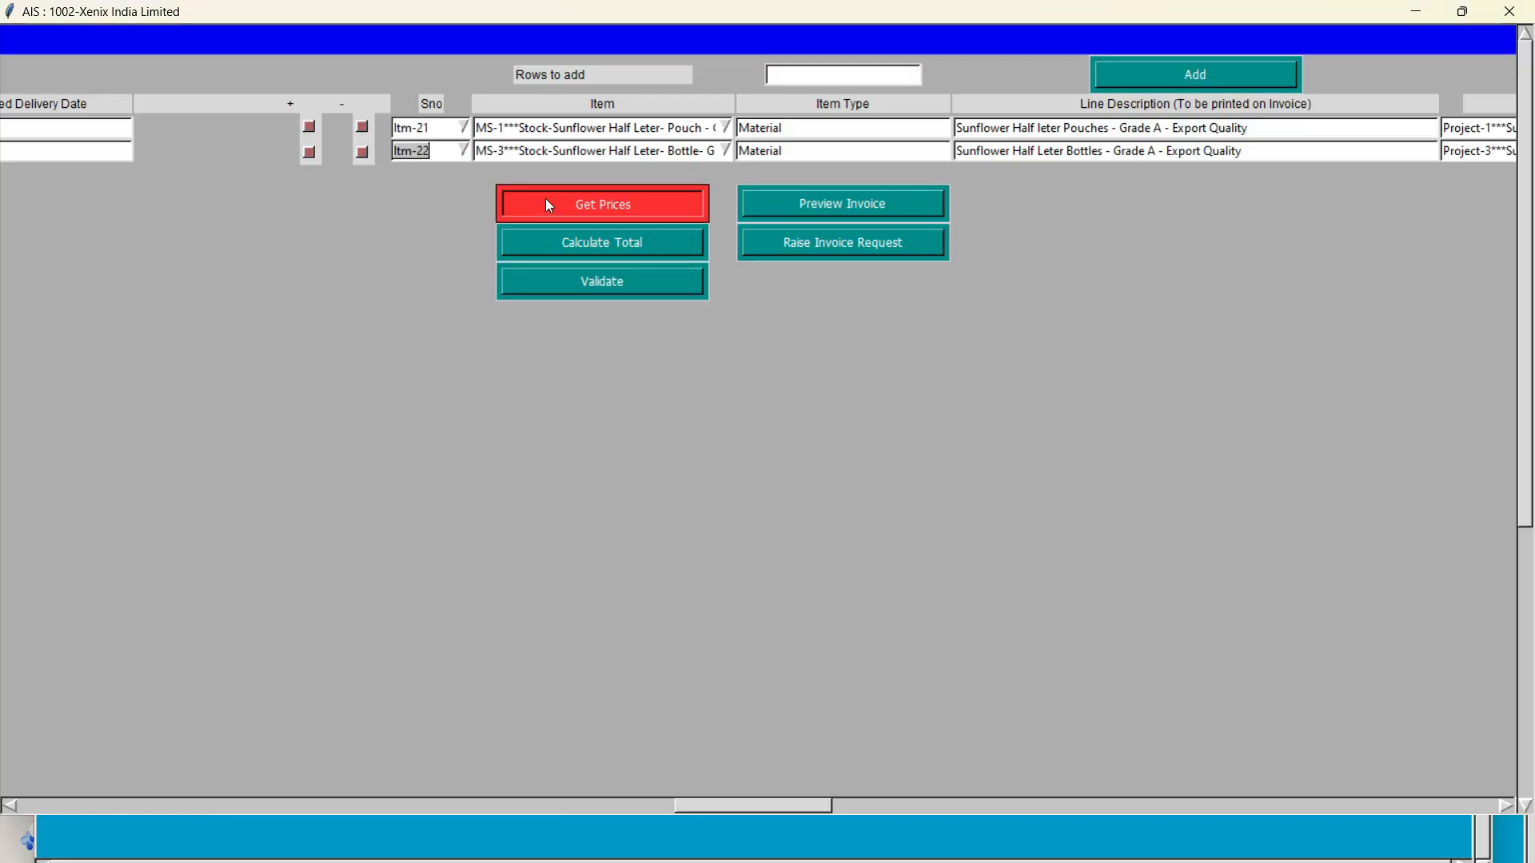
click(529, 251)
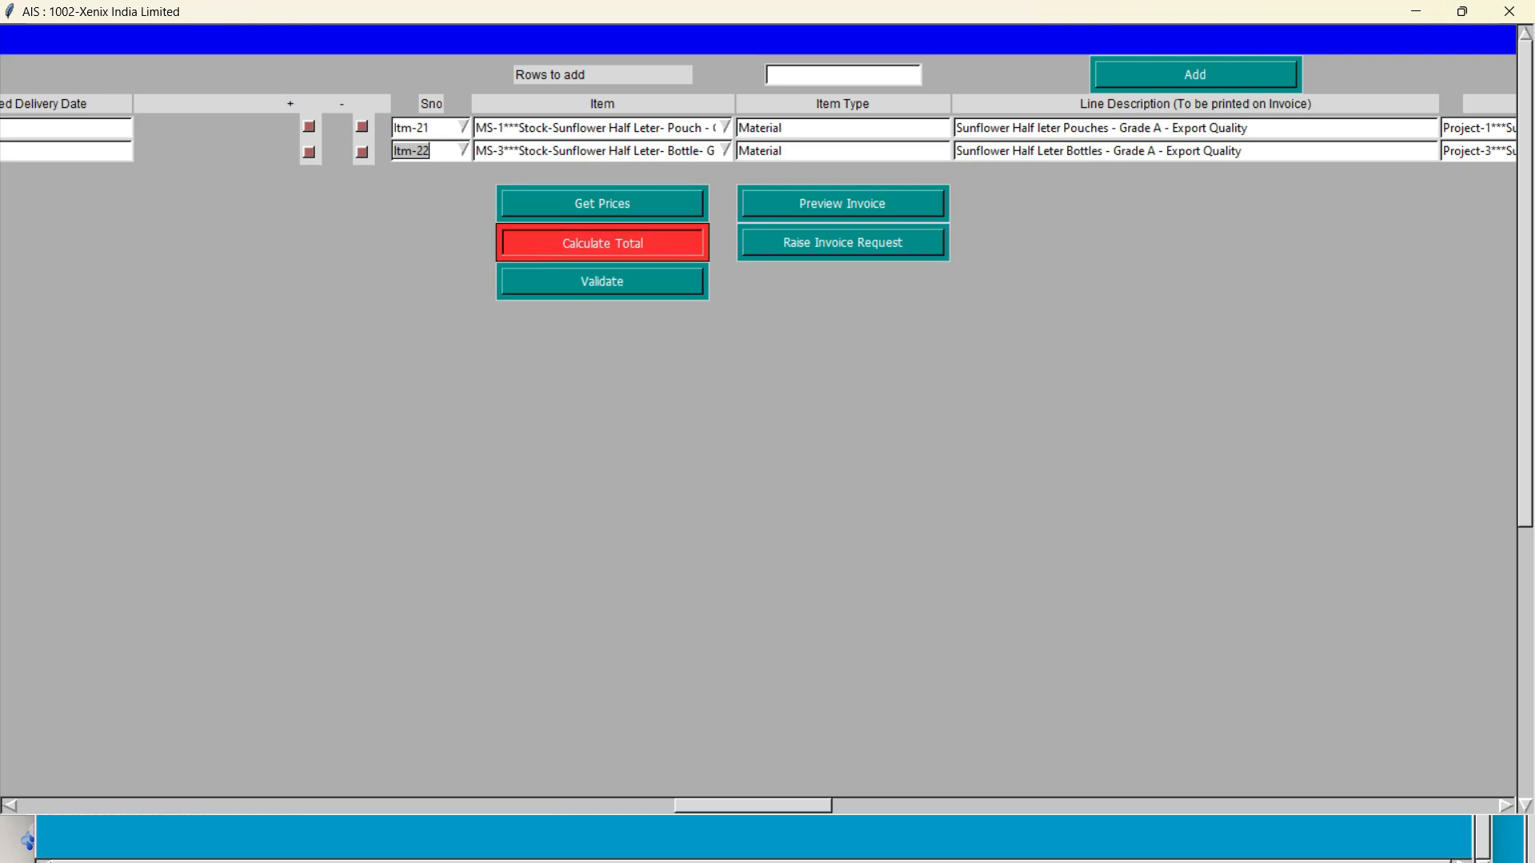
- Set the store of both quality check lines to ST-1, BLR- Ecity - RM Store
drag(725, 806, 226, 828)
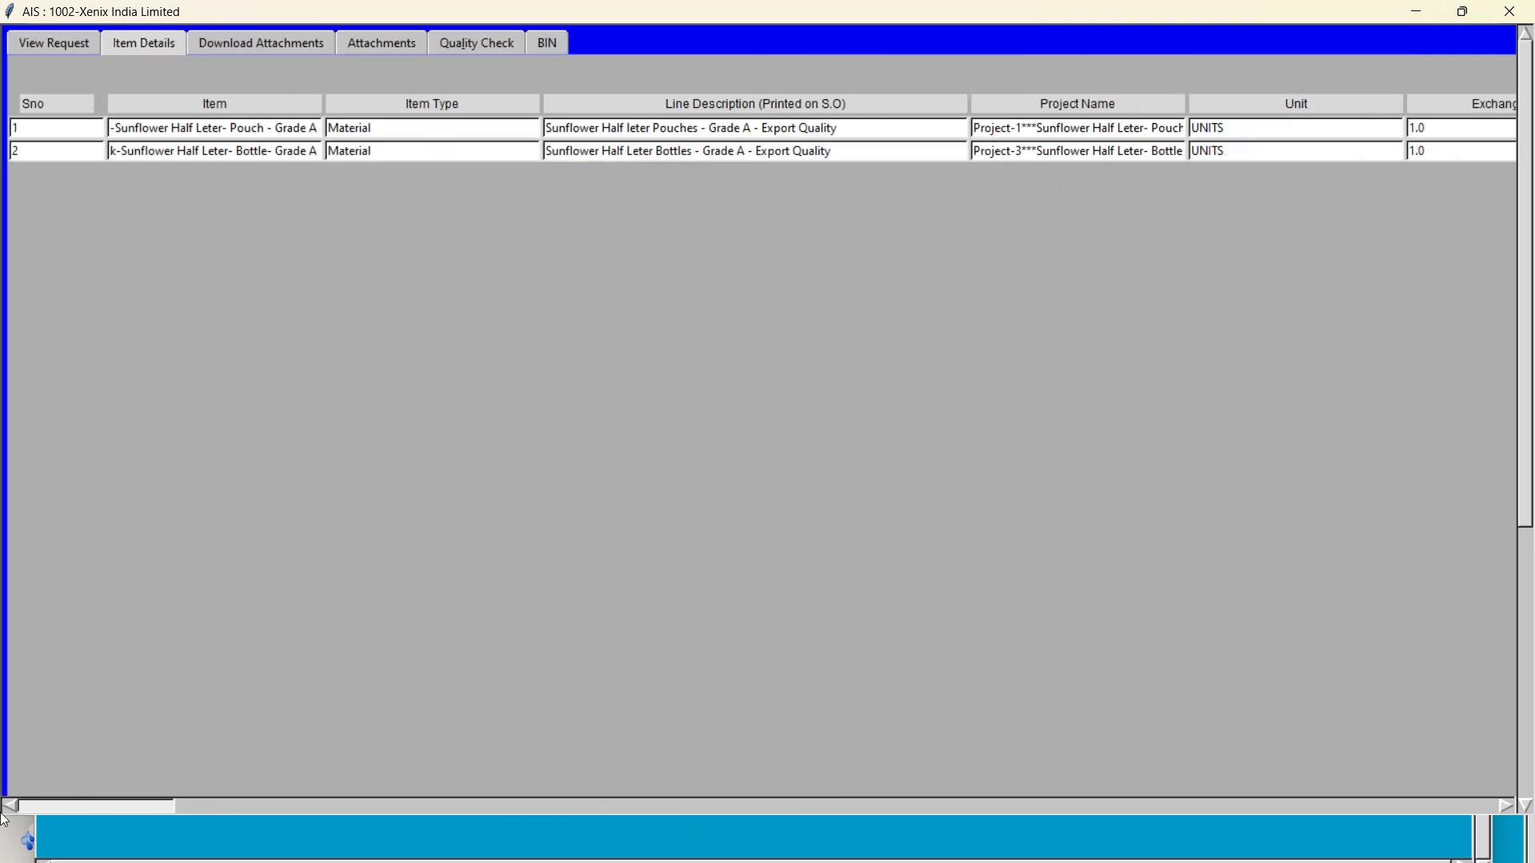
click(468, 42)
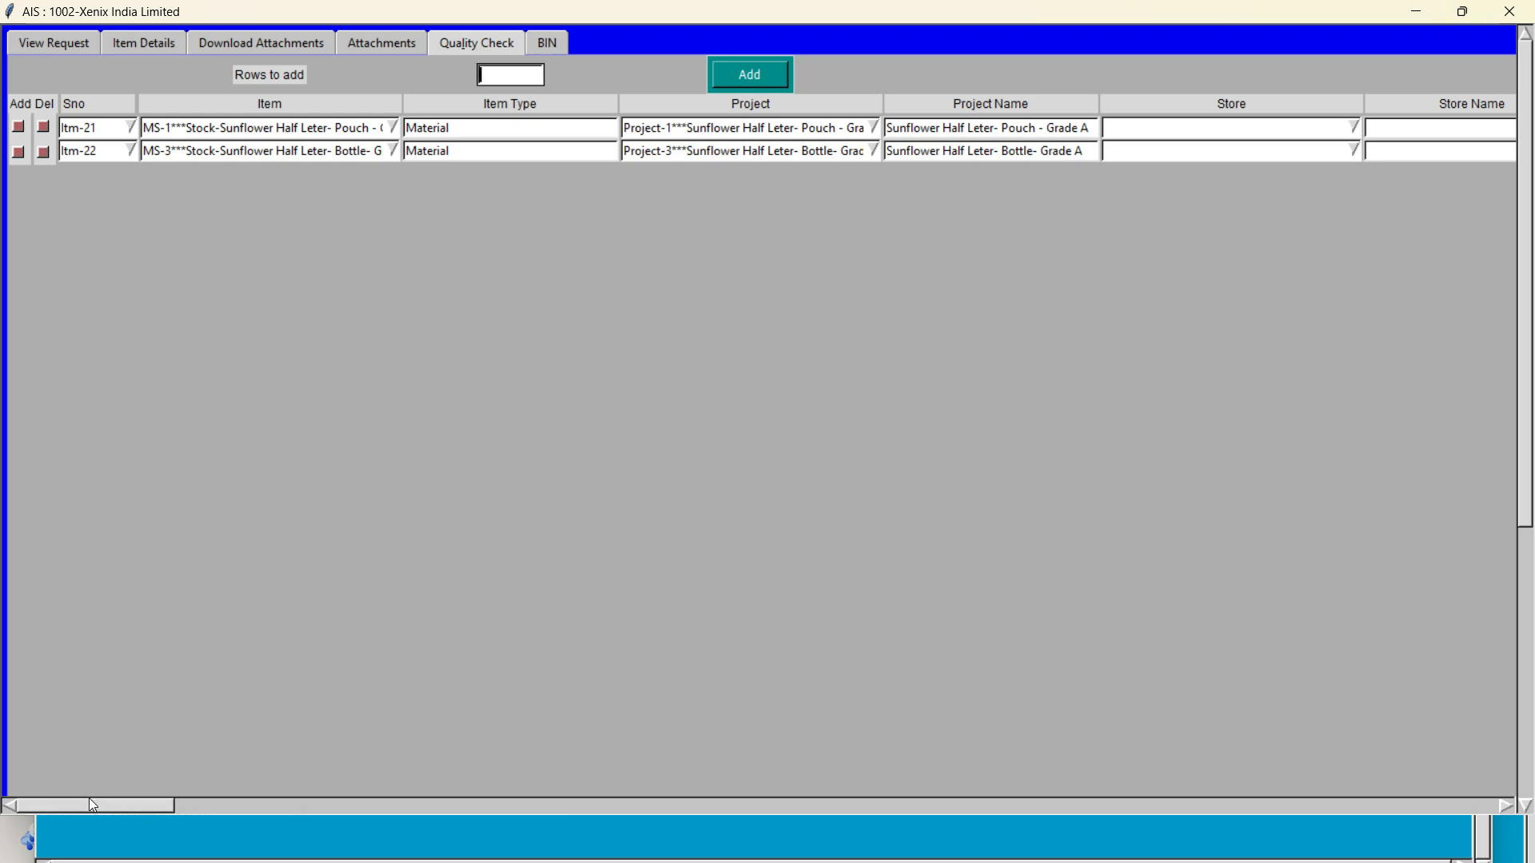
drag(80, 803, 105, 807)
click(937, 133)
key(Down)
key(Return)
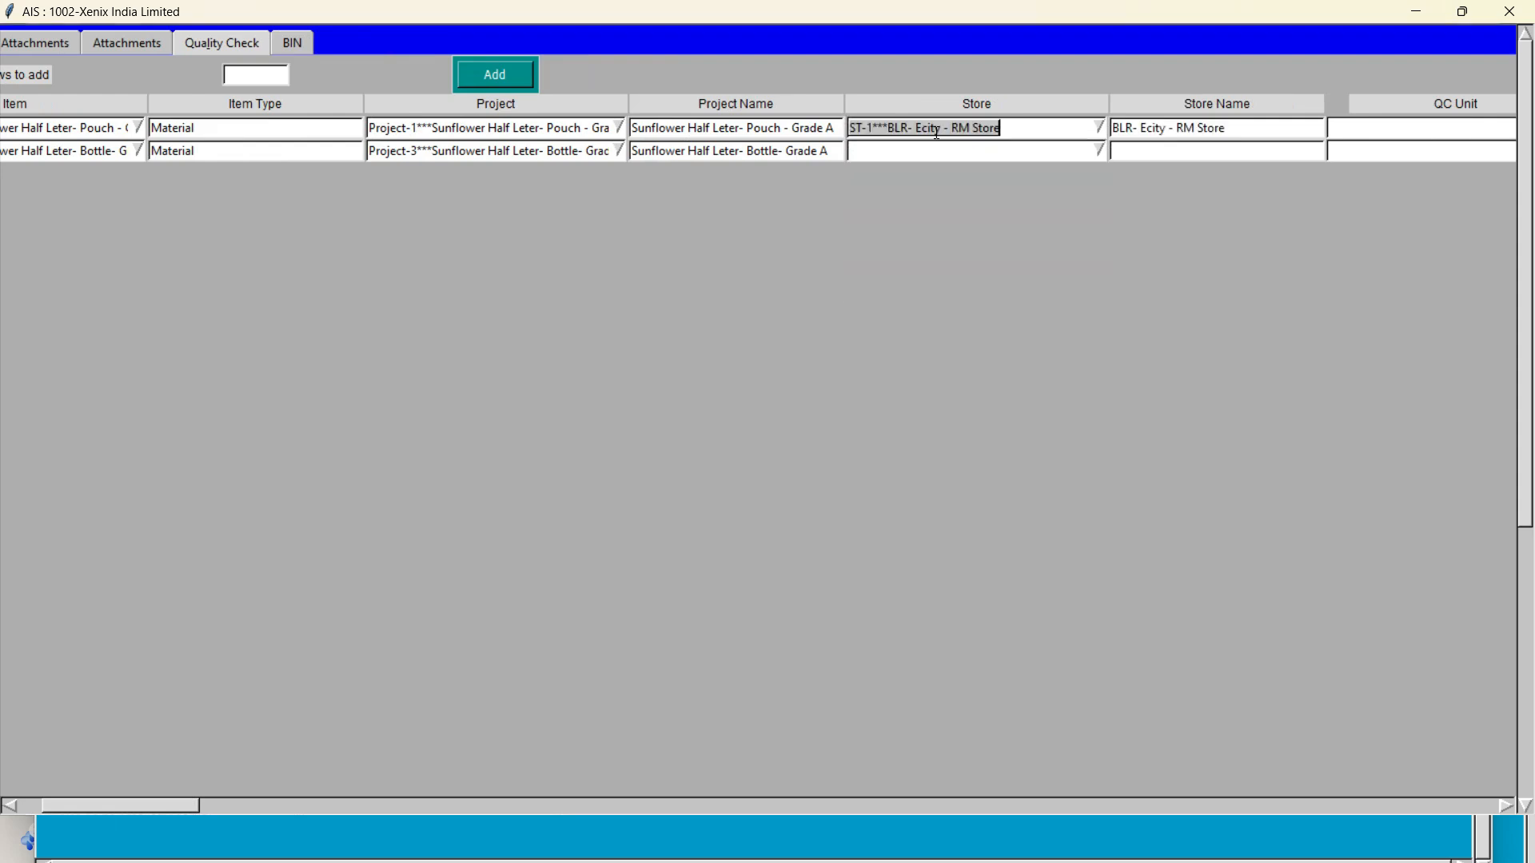
key(Down)
key(Return)
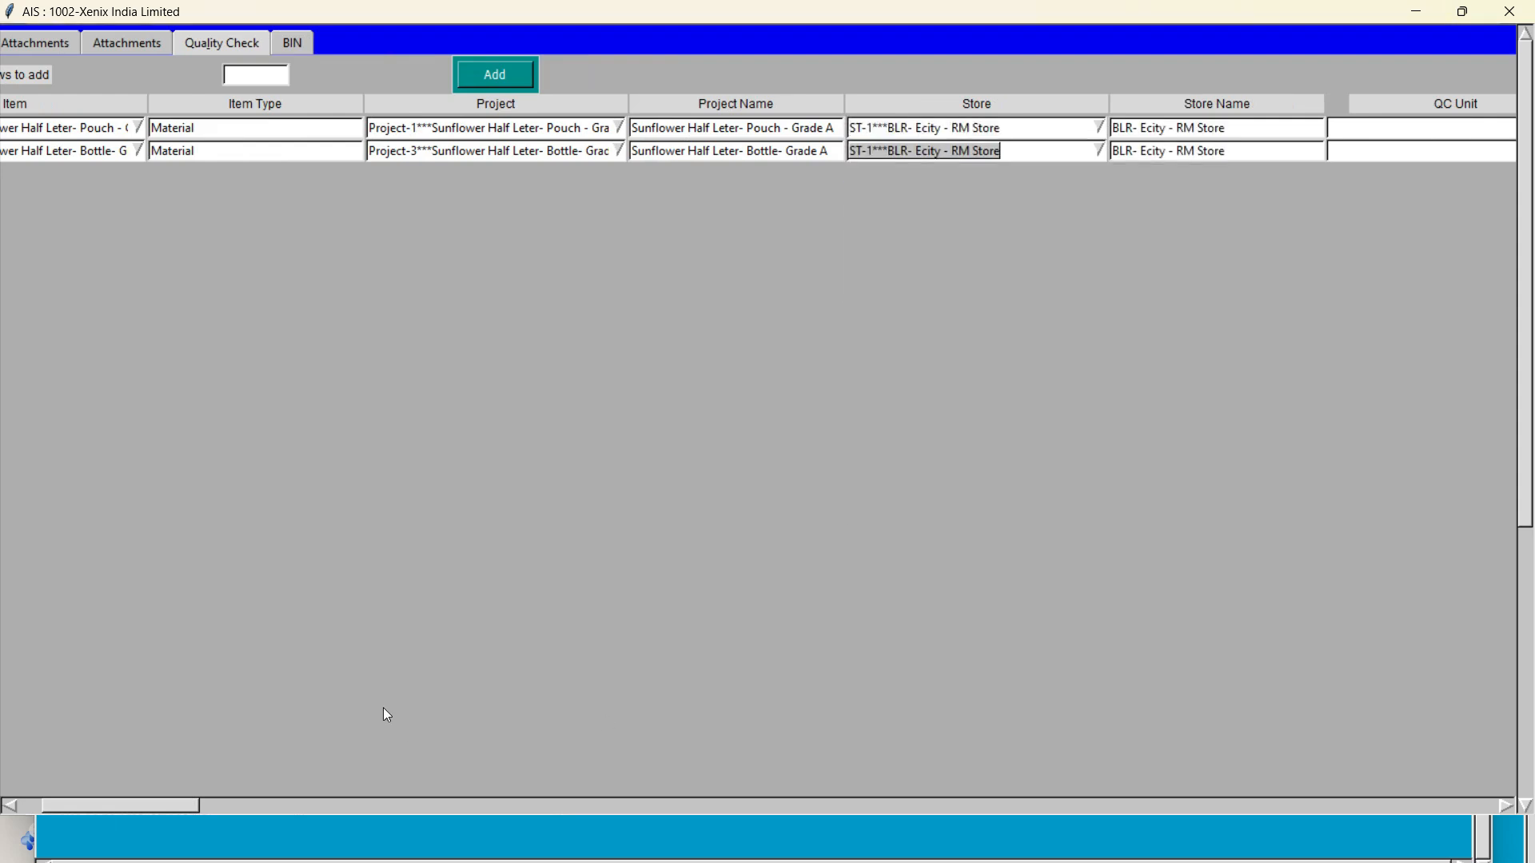
- Set the QC unit to UNITS and the QC quantity to 1 for both quality check lines
drag(112, 807, 152, 807)
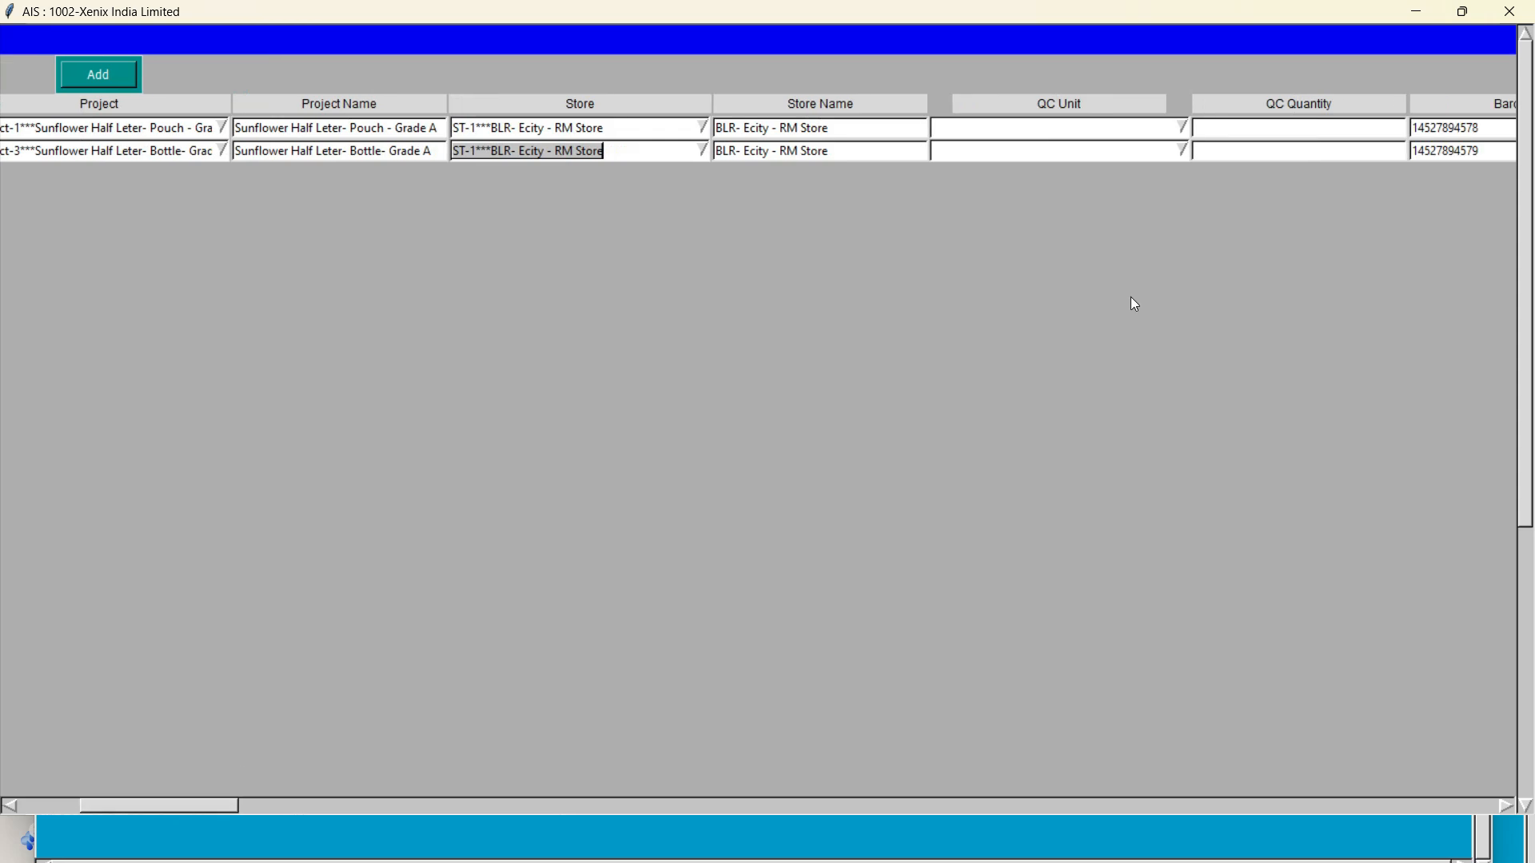
click(1018, 131)
text(UNIT)
key(Down)
key(Return)
text(UNIT)
key(Down)
key(Return)
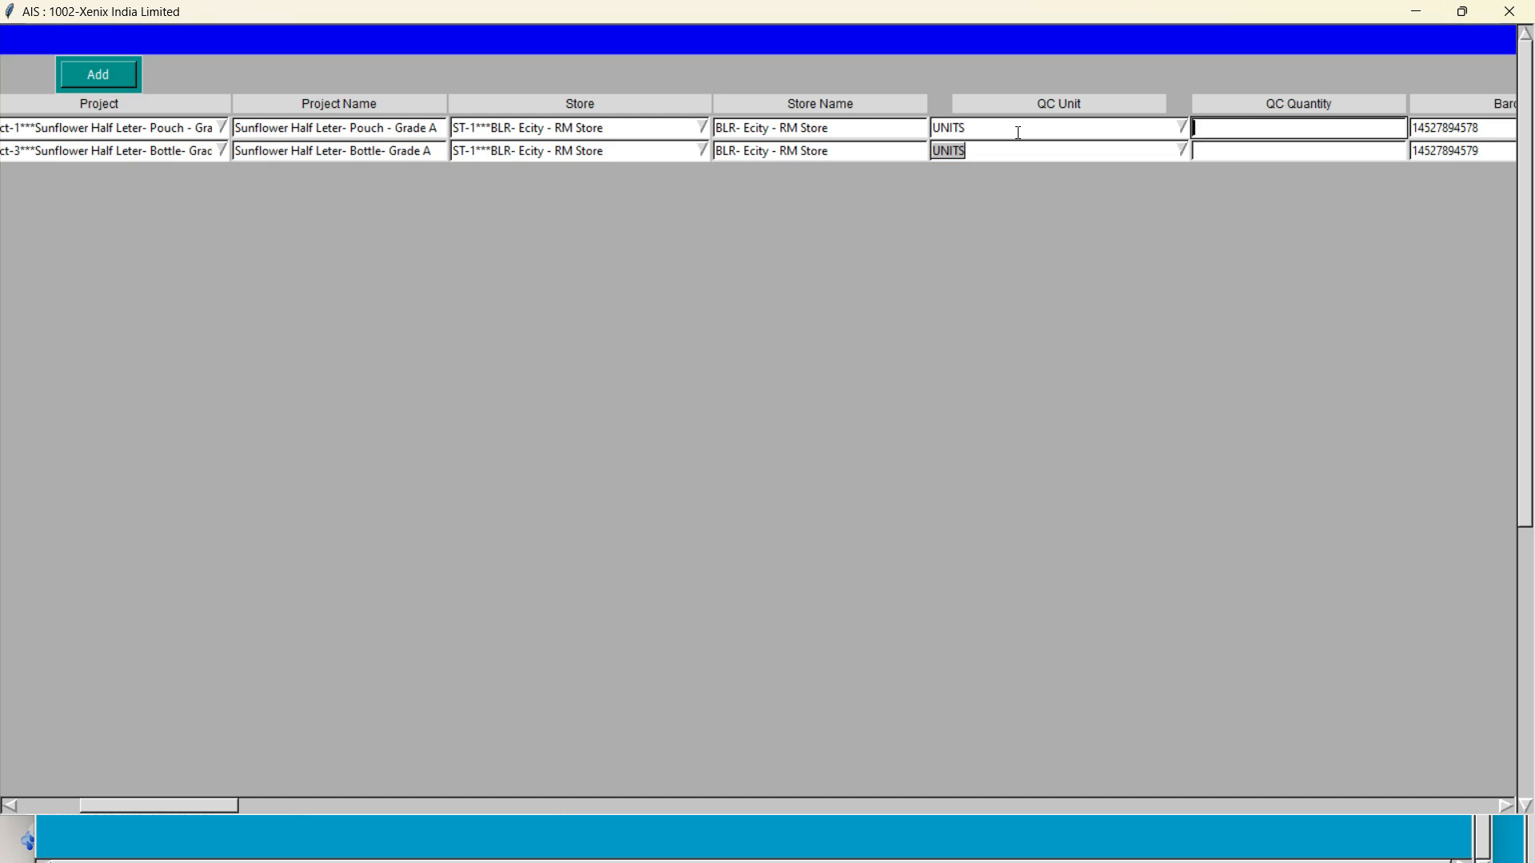
key(Tab)
text(1)
key(Tab)
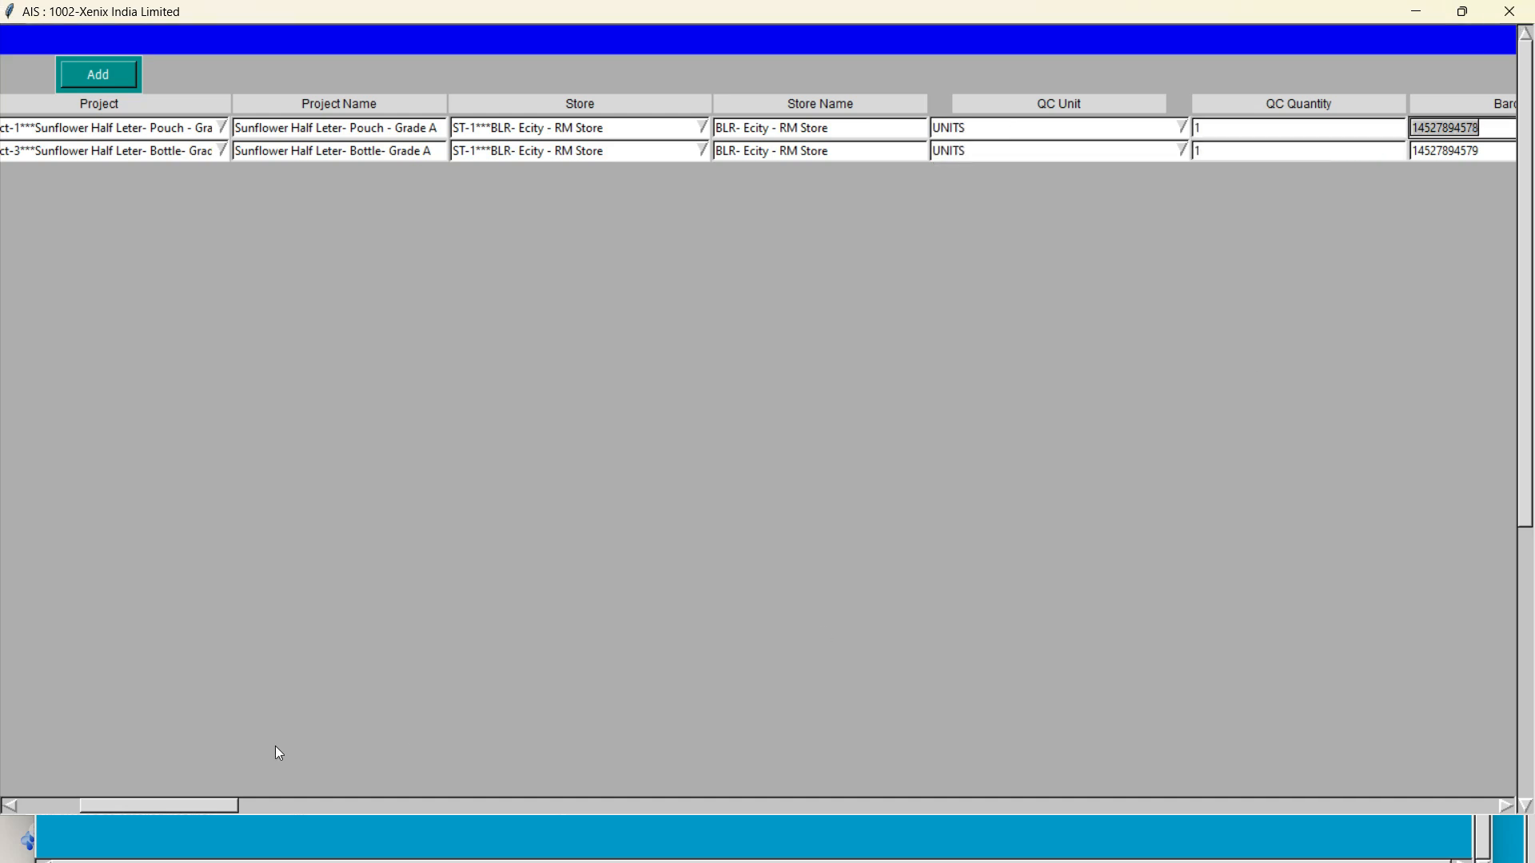
- Enter "Good and No Leakage" as the QC results of both quality check lines
drag(194, 808, 383, 807)
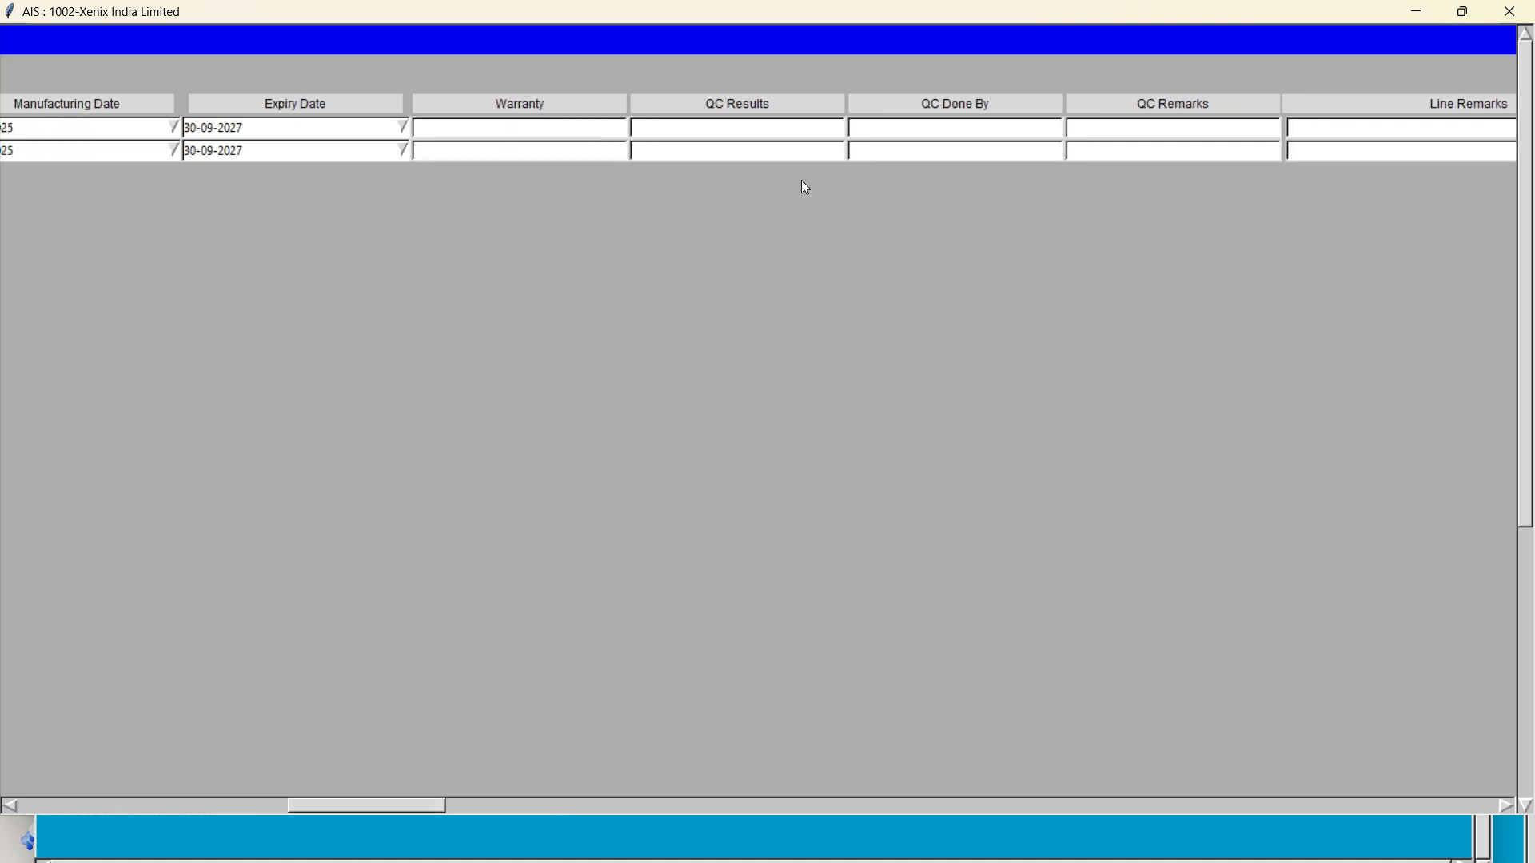
click(720, 132)
text(g)
key(BackSpace)
text(Good and No)
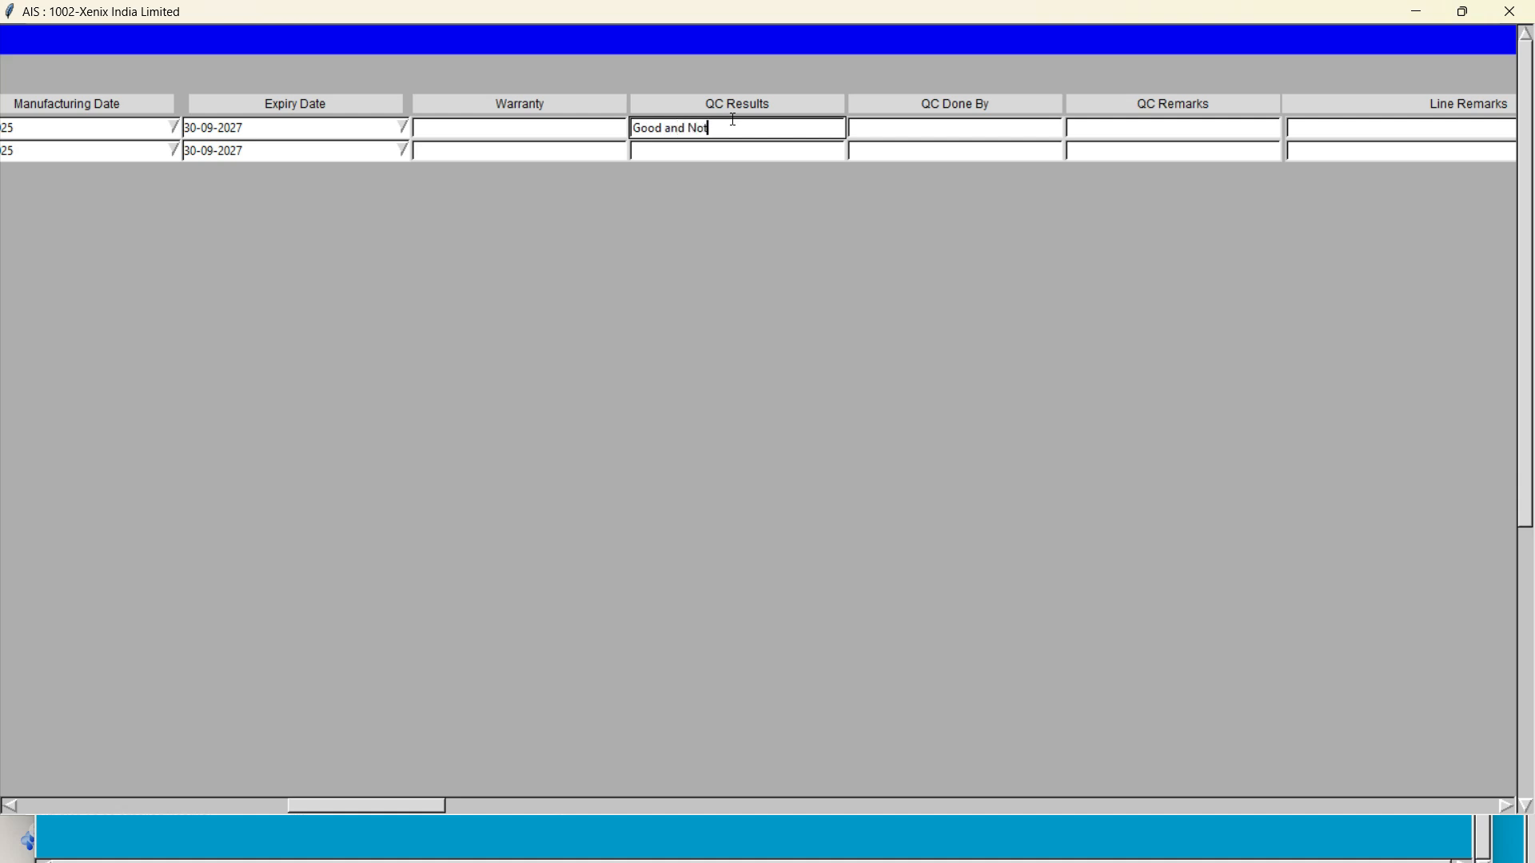
text( Leakage)
key(shift+Home)
key(Tab)
key(ctrl+v)
key(Tab)
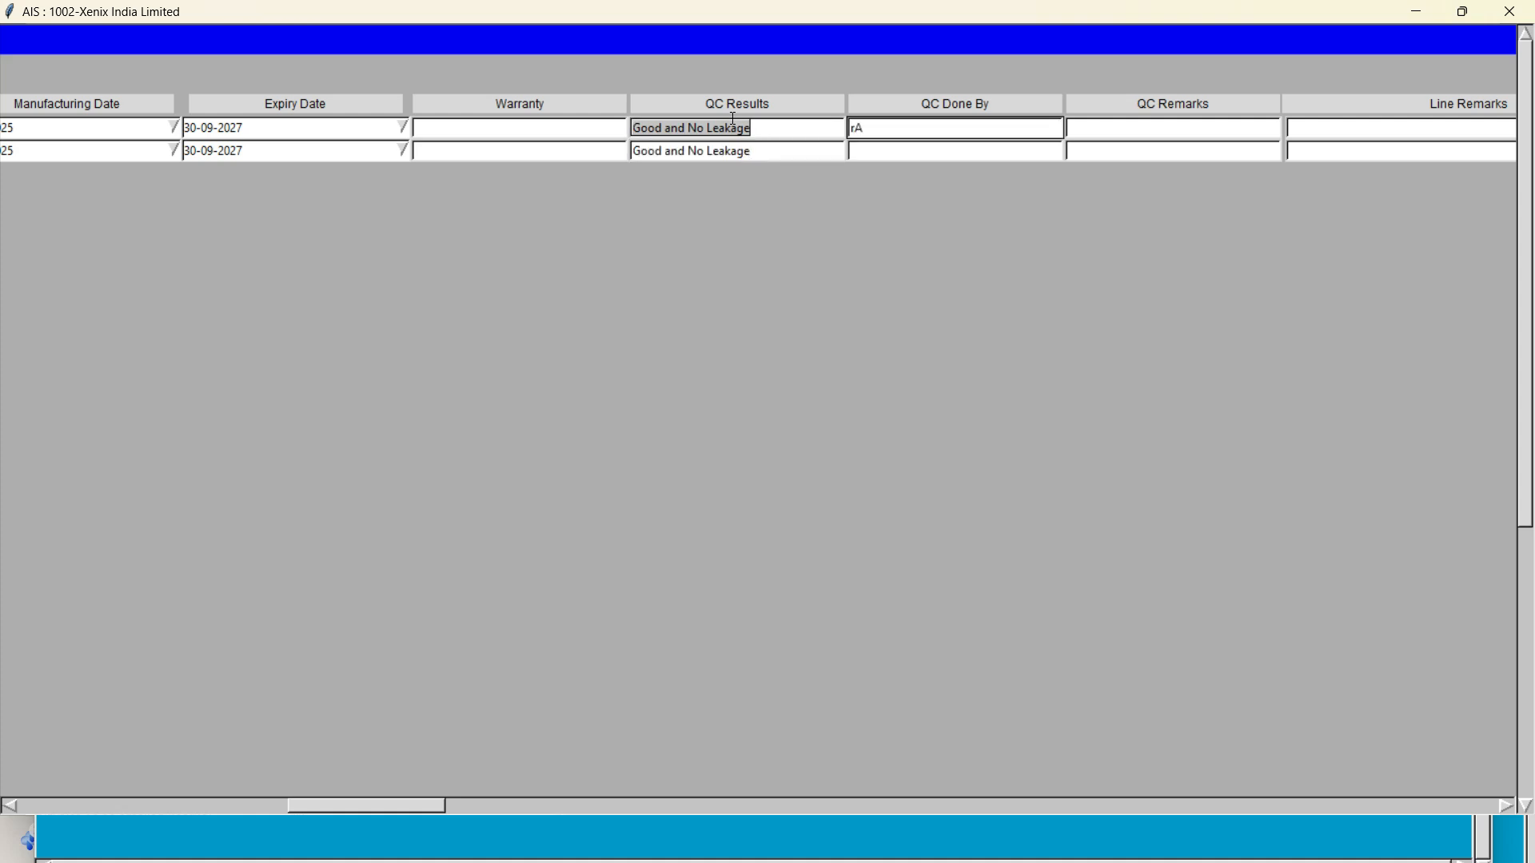
- Enter the inspector's name in QC Done By for both lines and fill the QC remarks with "Good for Sending"
text(Ravin)
key(Tab)
text(Ravin)
key(Tab)
text(Good f)
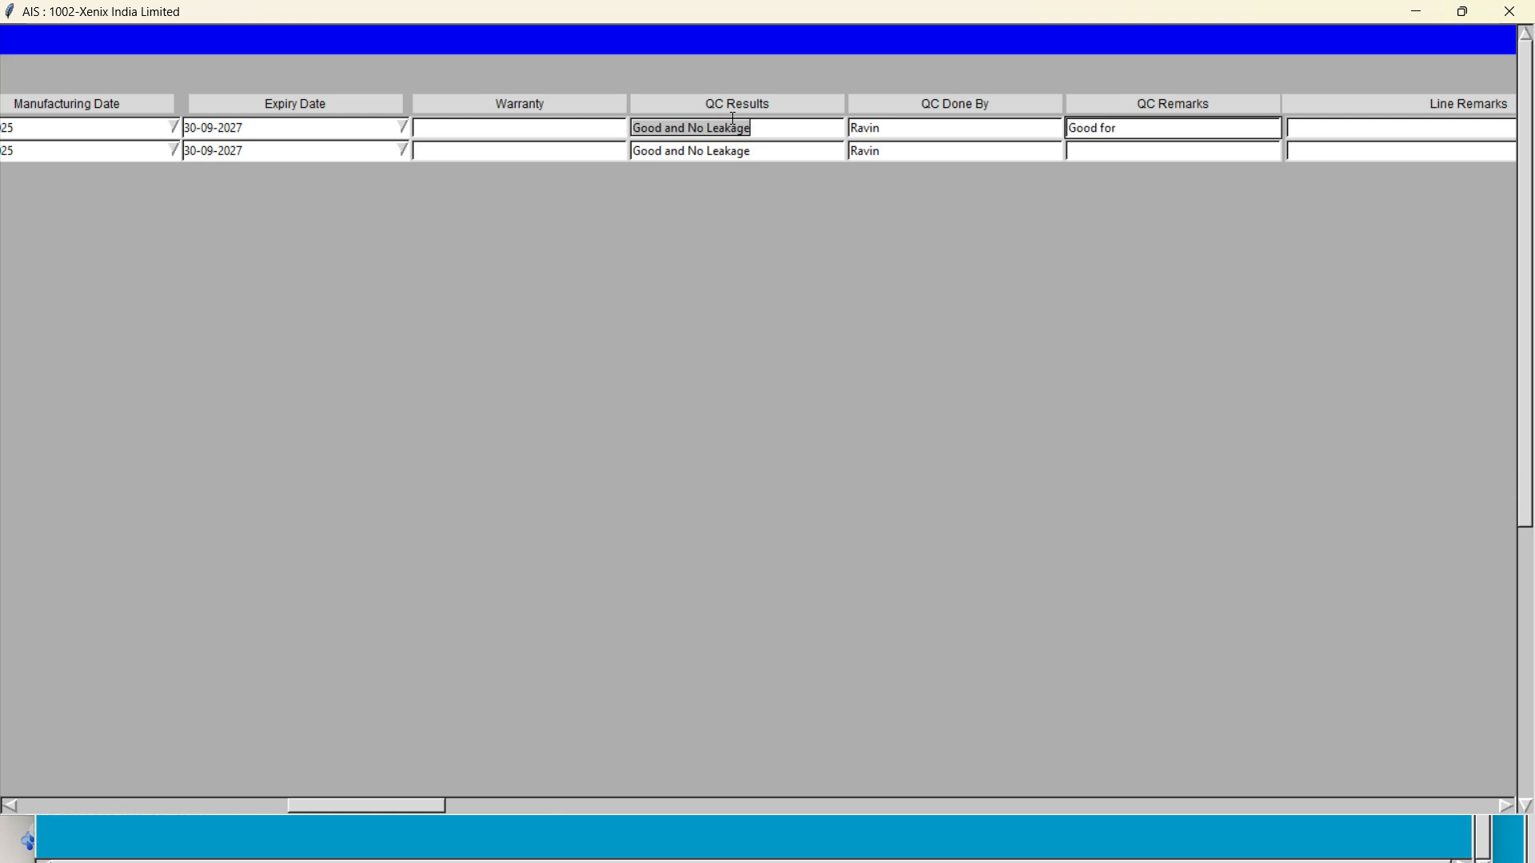
text(or Sending)
key(Tab)
key(Tab)
key(ctrl+v)
- Open the request's BIN details and compare the pouch line's item name with the item name and bin in the stock register
drag(334, 809, 75, 815)
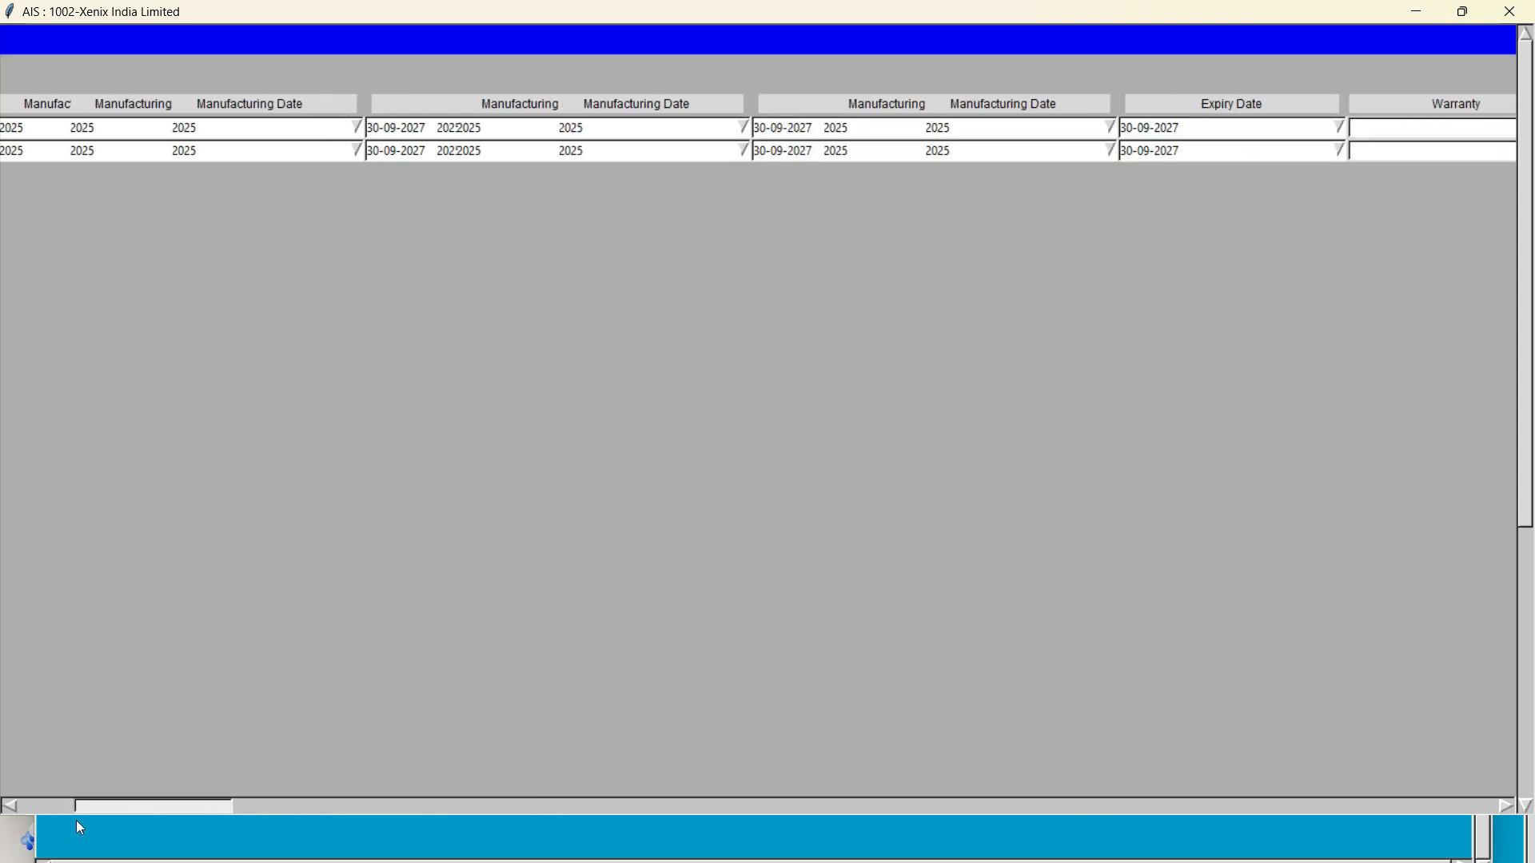
click(550, 42)
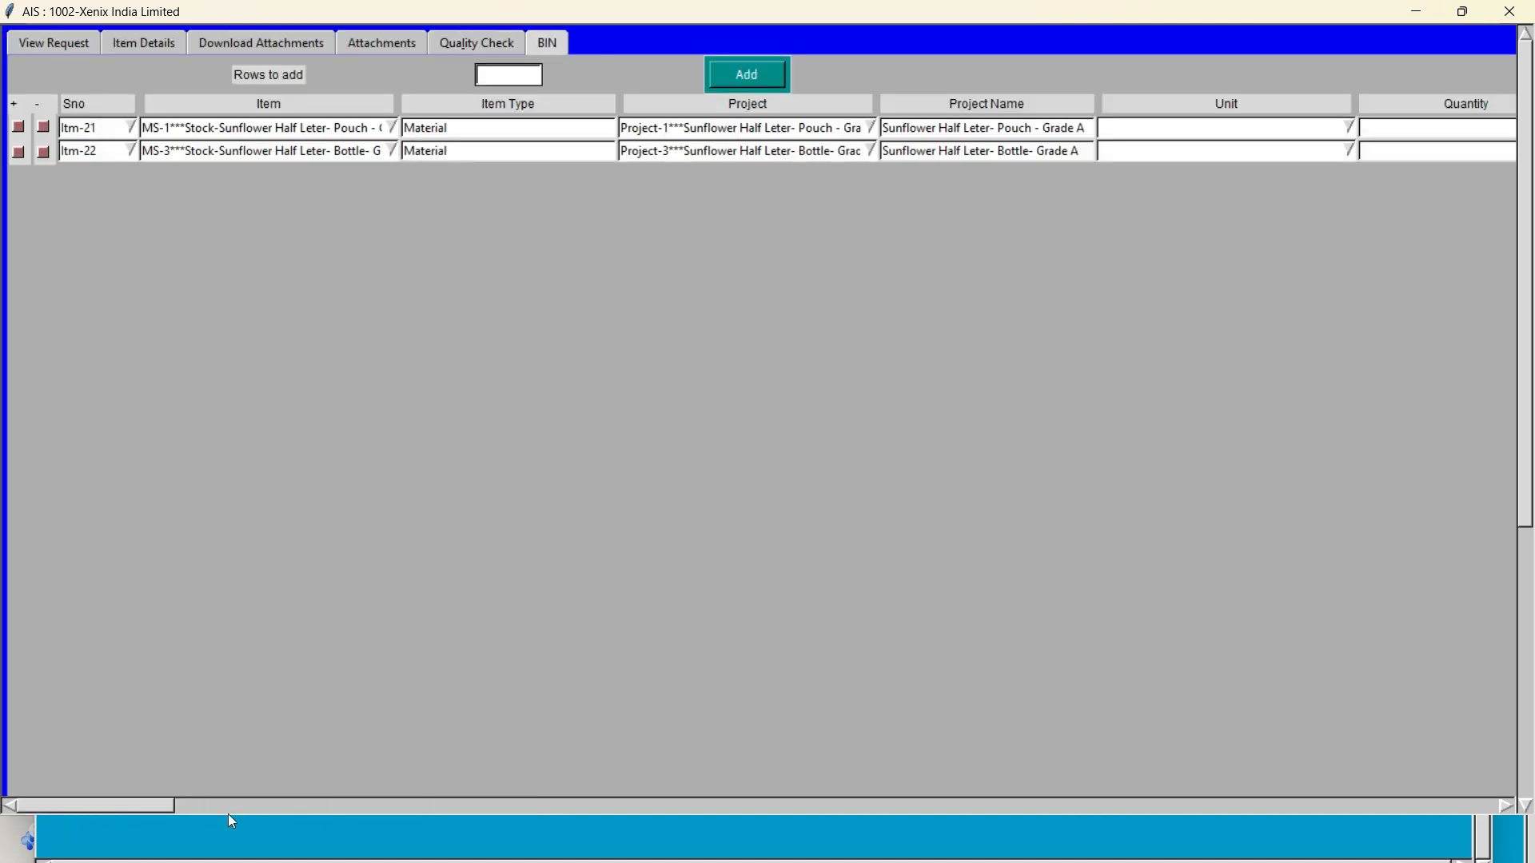
drag(109, 809, 155, 804)
click(700, 126)
key(alt+Tab)
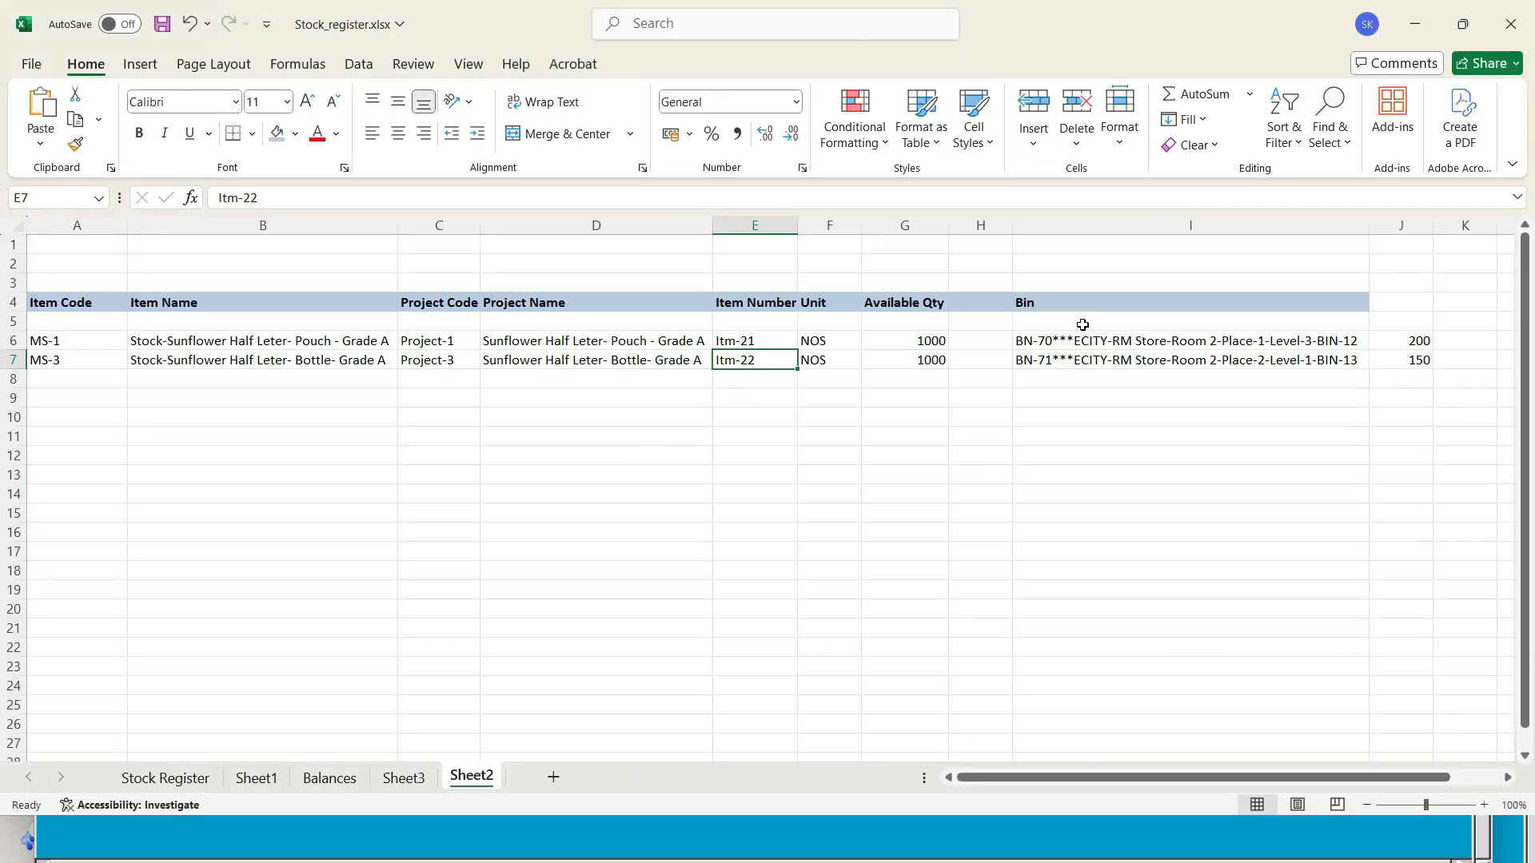
click(1055, 344)
key(ctrl+c)
click(268, 341)
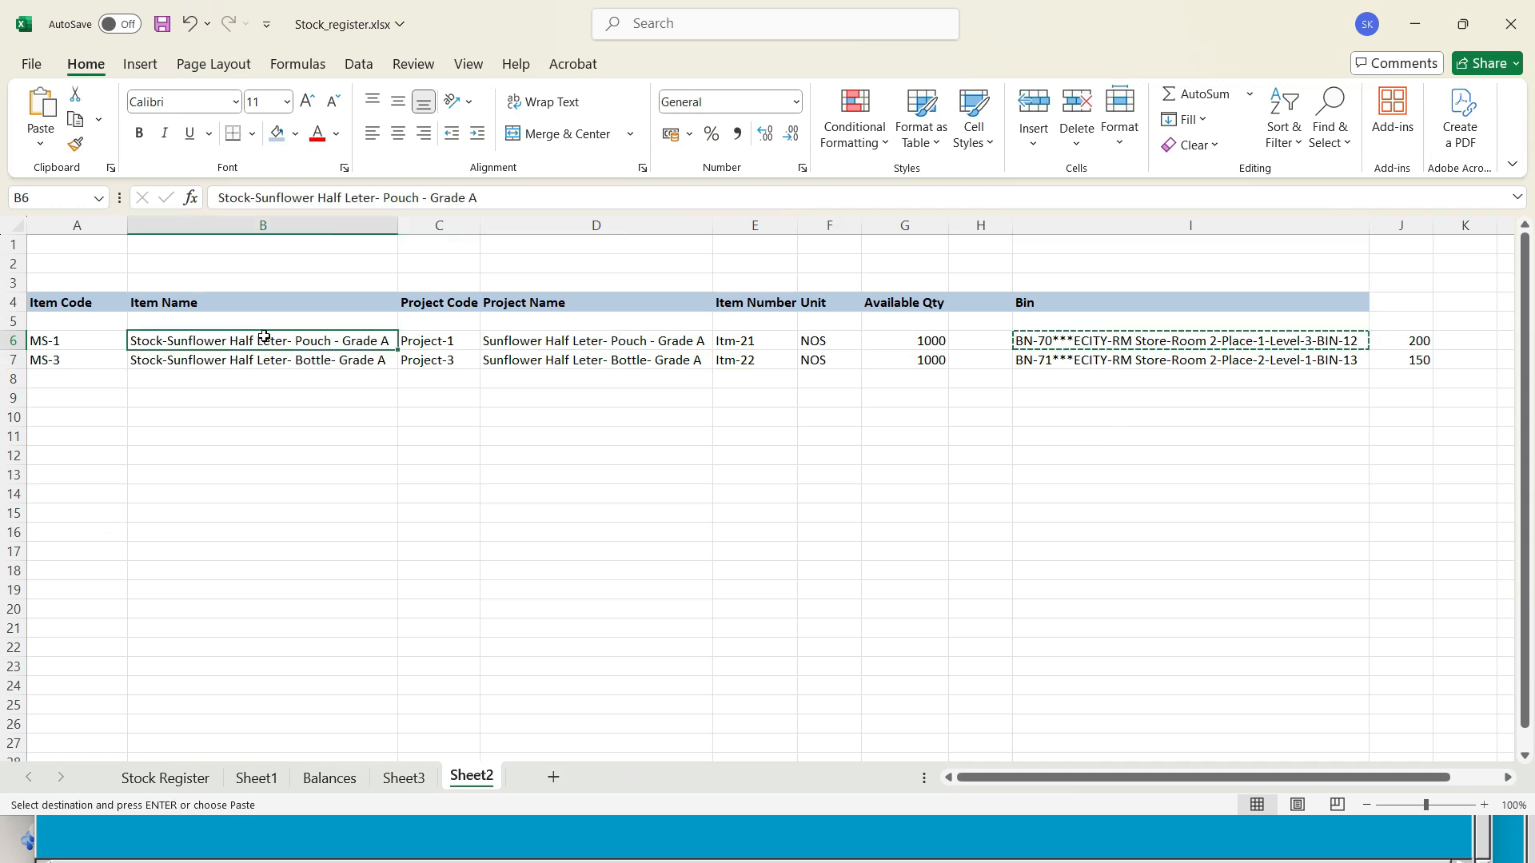
key(alt+Tab)
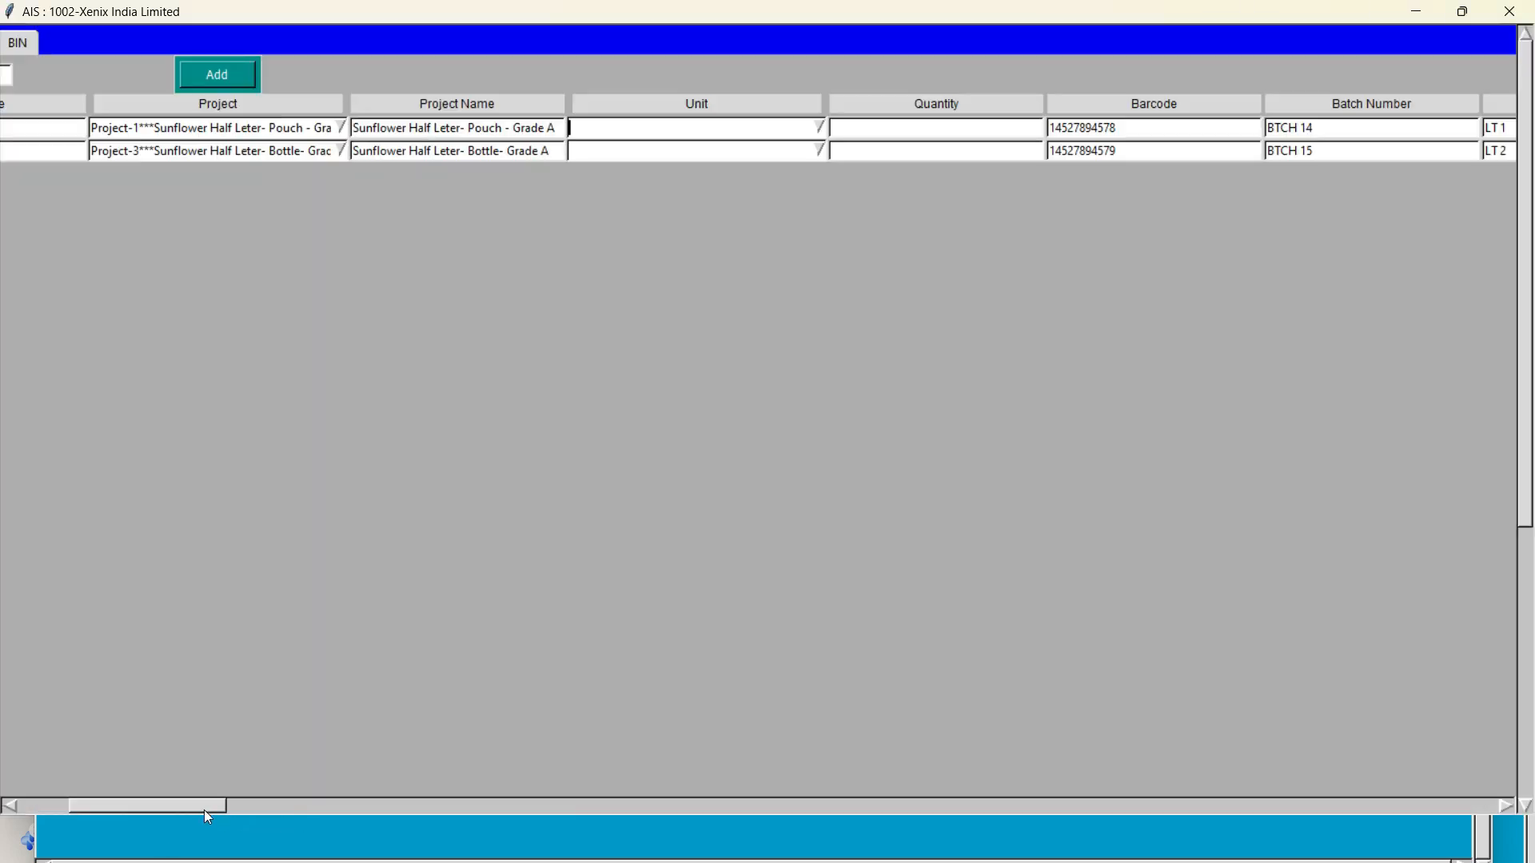
drag(177, 809, 74, 812)
click(319, 127)
key(BackSpace)
key(End)
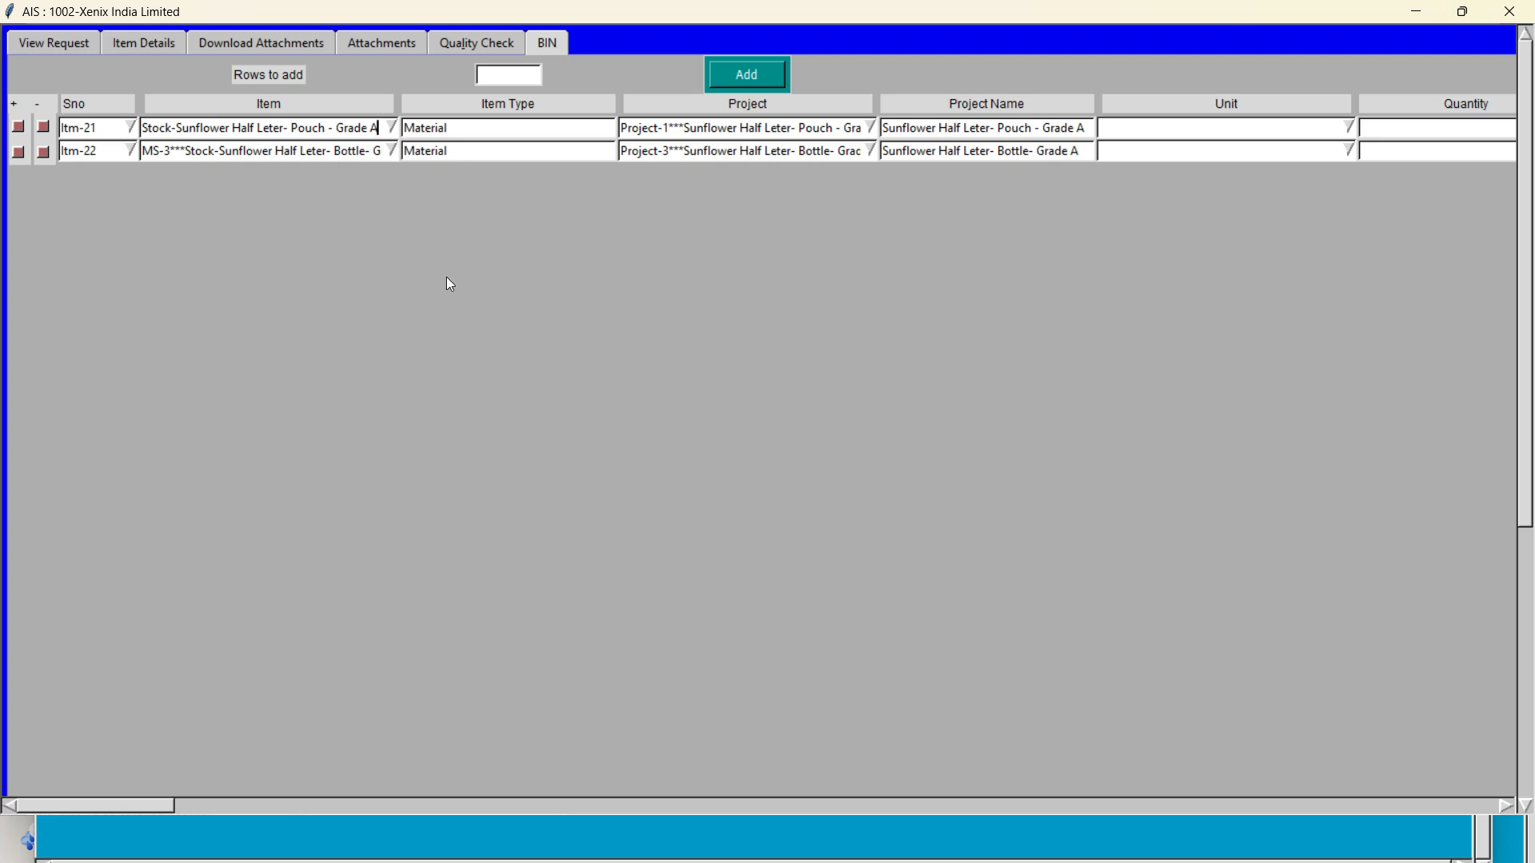
- Copy the pouch item's bin, BN-70***ECITY-RM Store-Room 2-Place-1-Level-3-BIN-12, from the stock register and return to AIS
key(alt+Tab)
click(302, 362)
click(1075, 343)
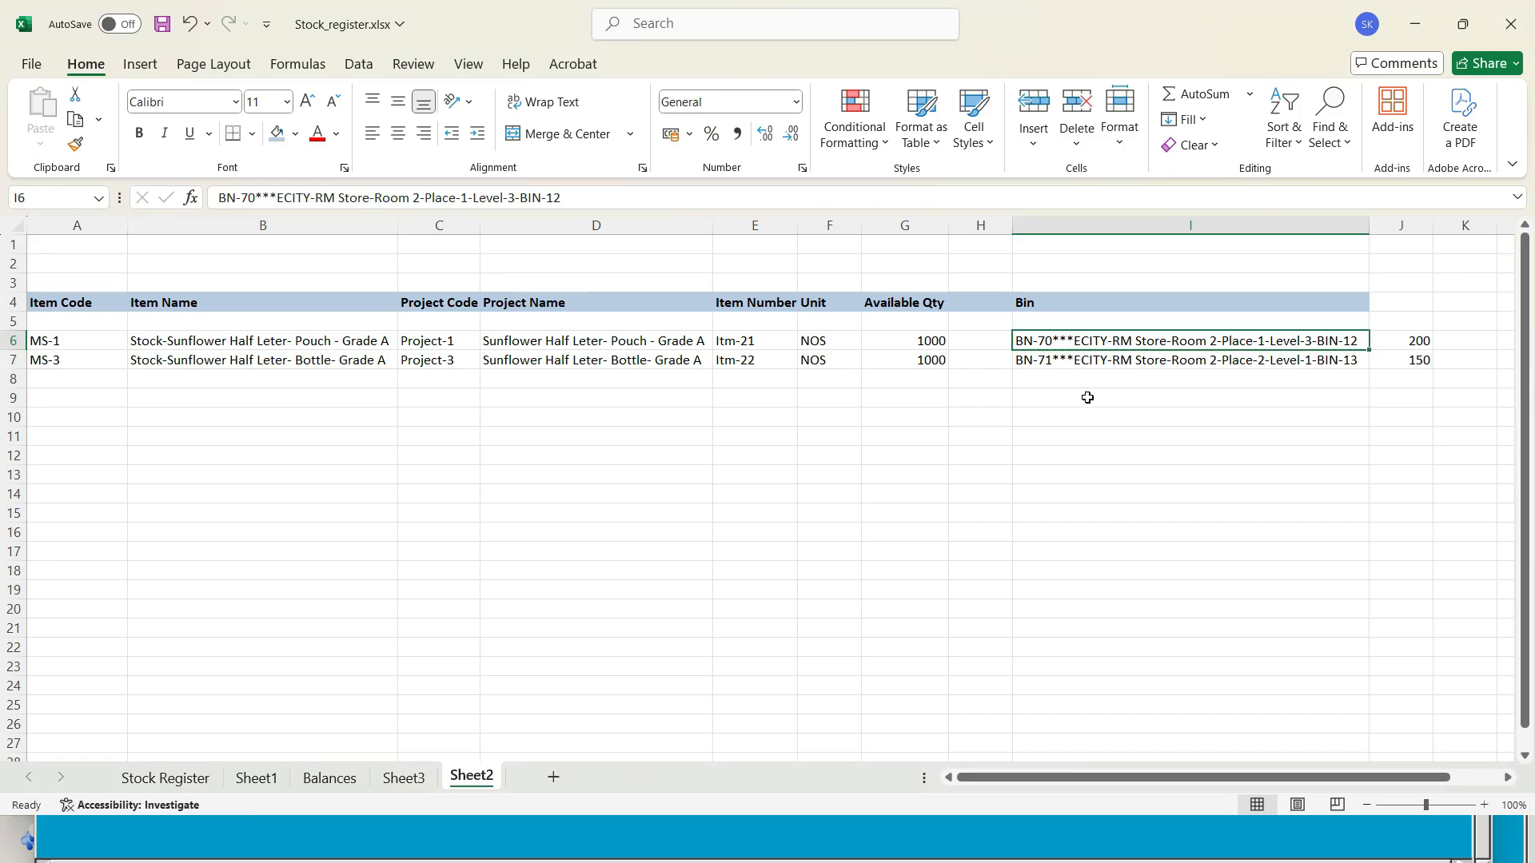
key(alt+Tab)
- Set the unit of both BIN lines to UNITS
drag(157, 805, 248, 802)
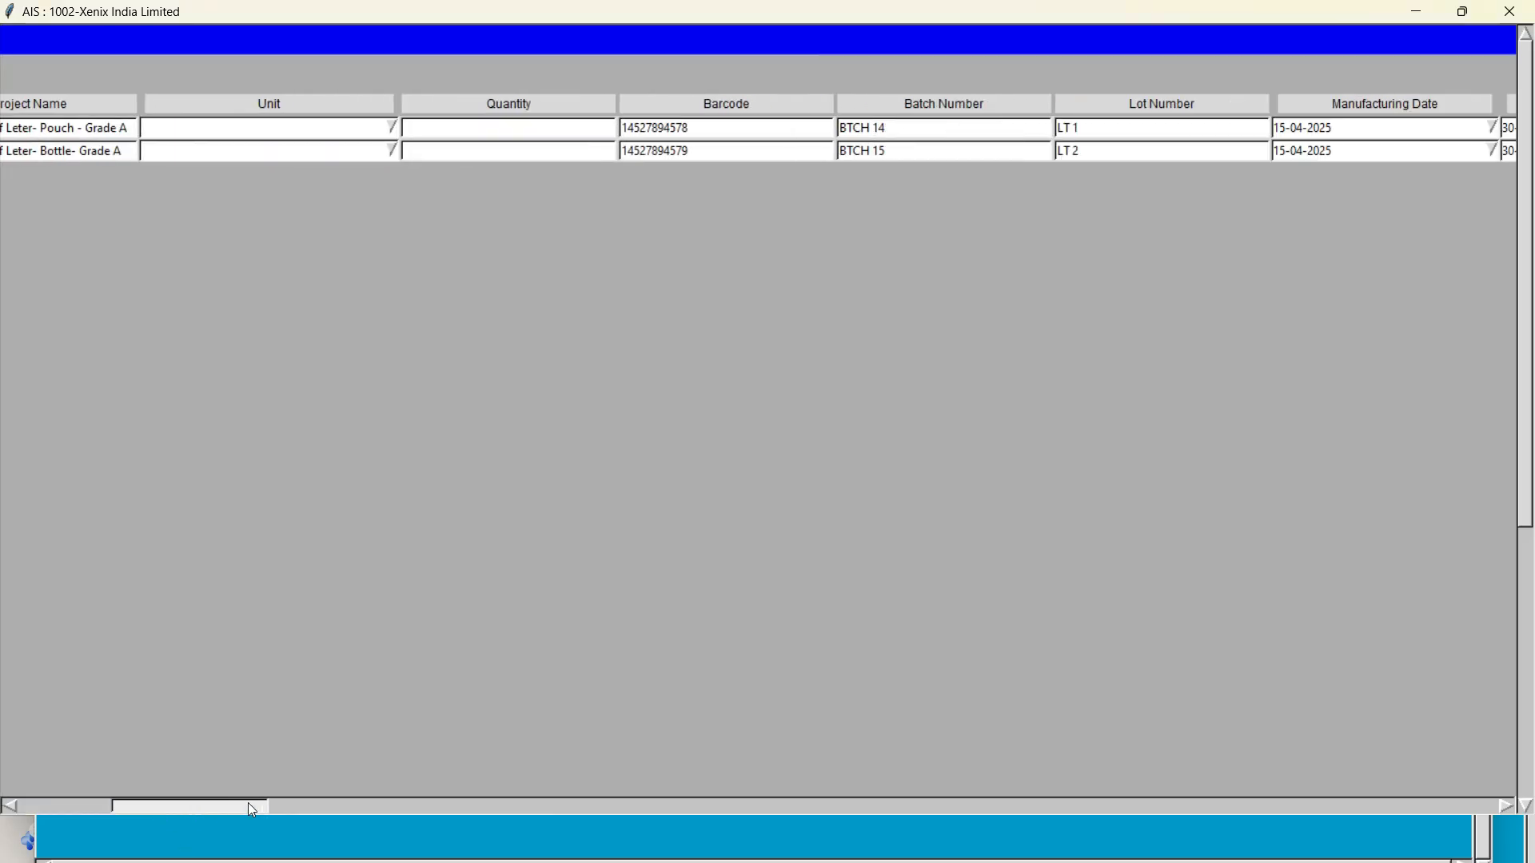
click(395, 129)
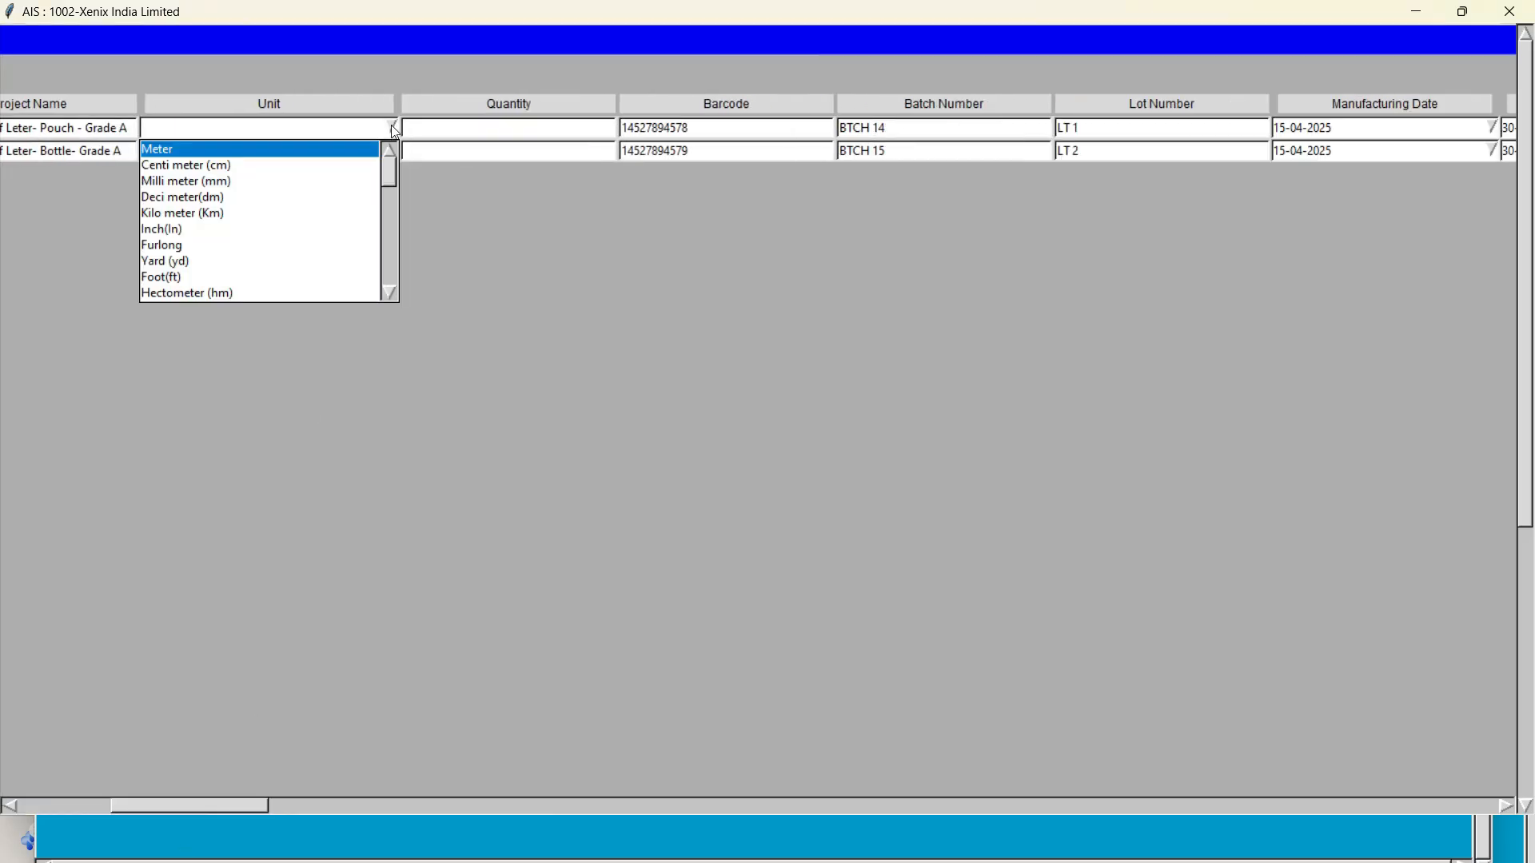
click(394, 128)
text(units)
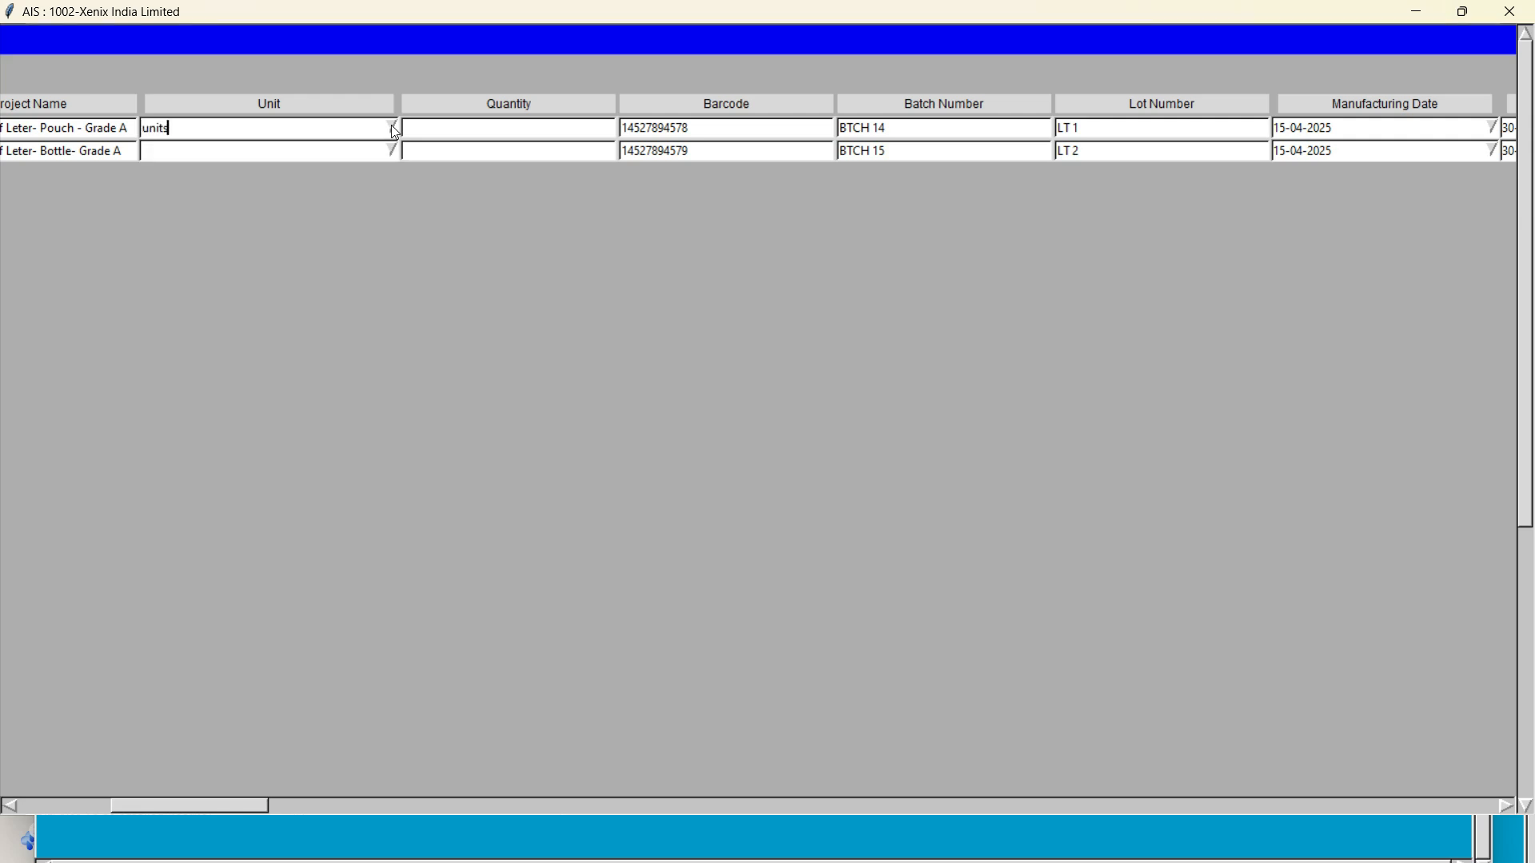
key(Return)
text(units)
key(Return)
- Check the quantities in the stock register and enter 200 for the pouch and 150 for the bottle BIN line
key(alt+Tab)
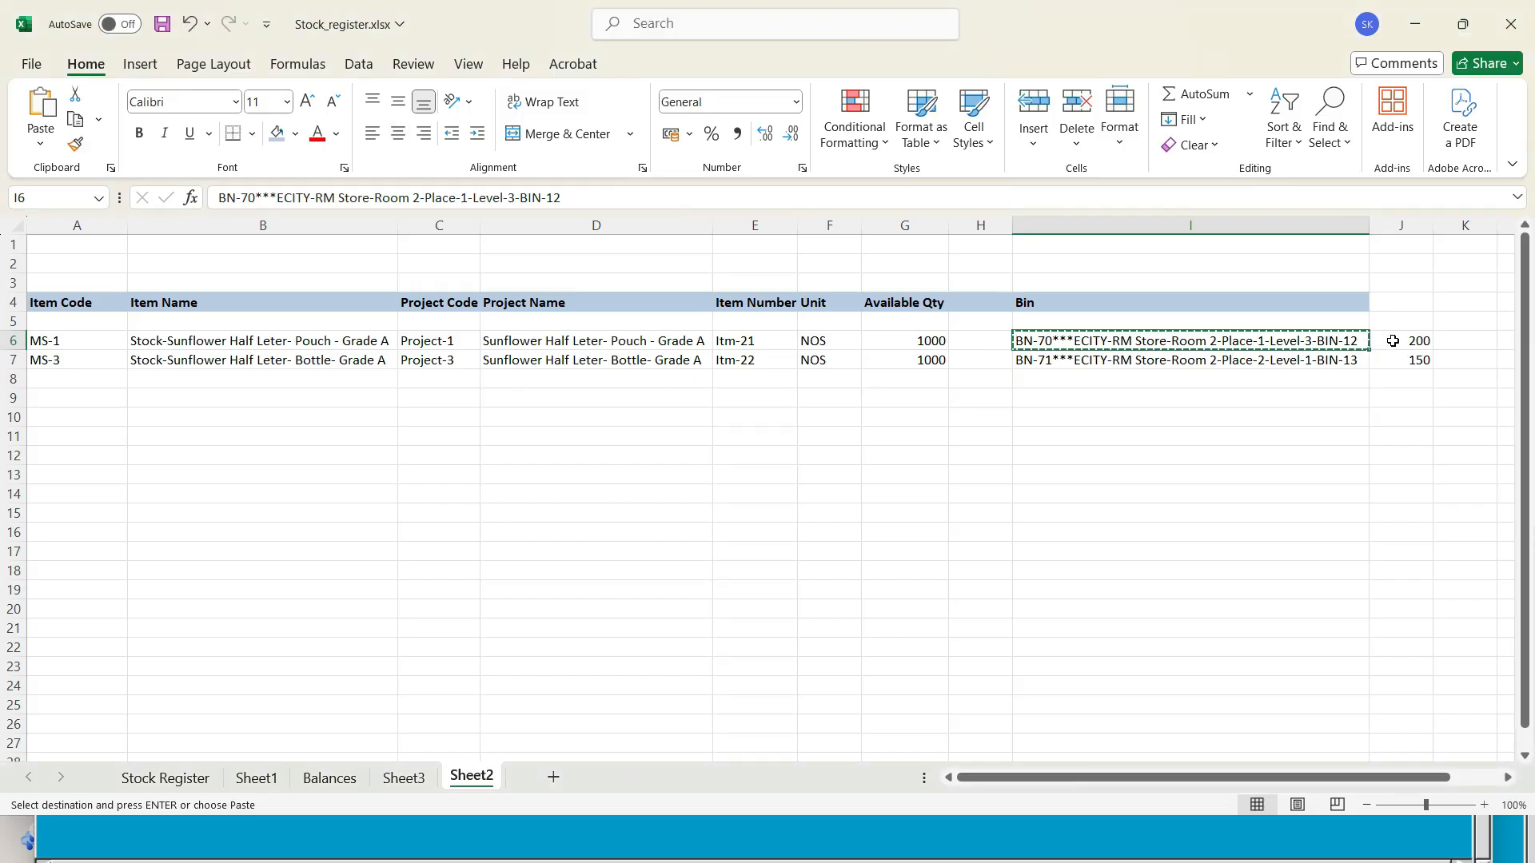
click(1395, 339)
key(alt+Tab)
text(200)
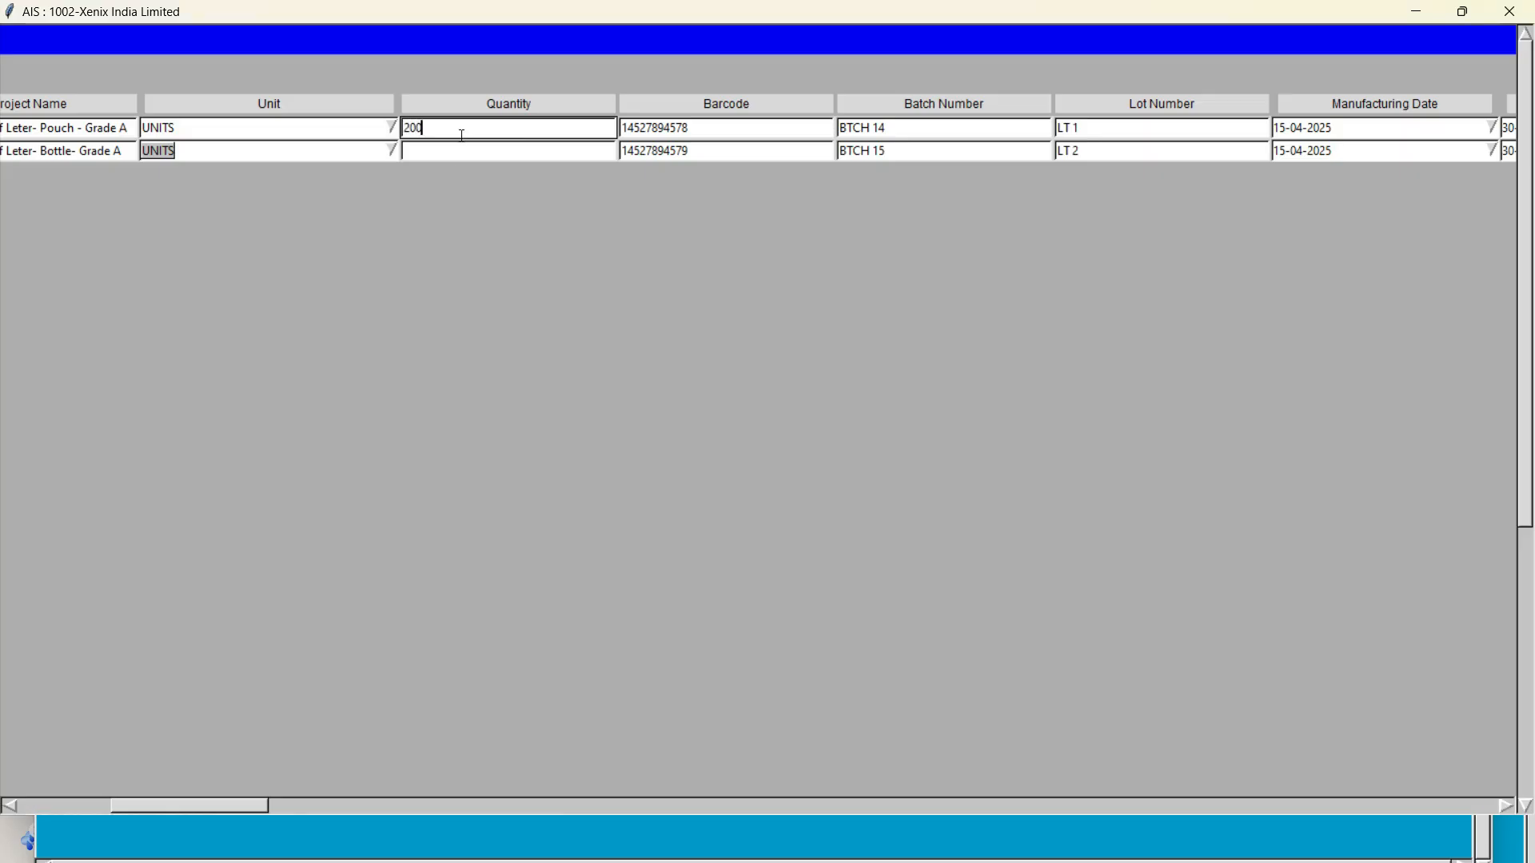
key(Down)
text(150)
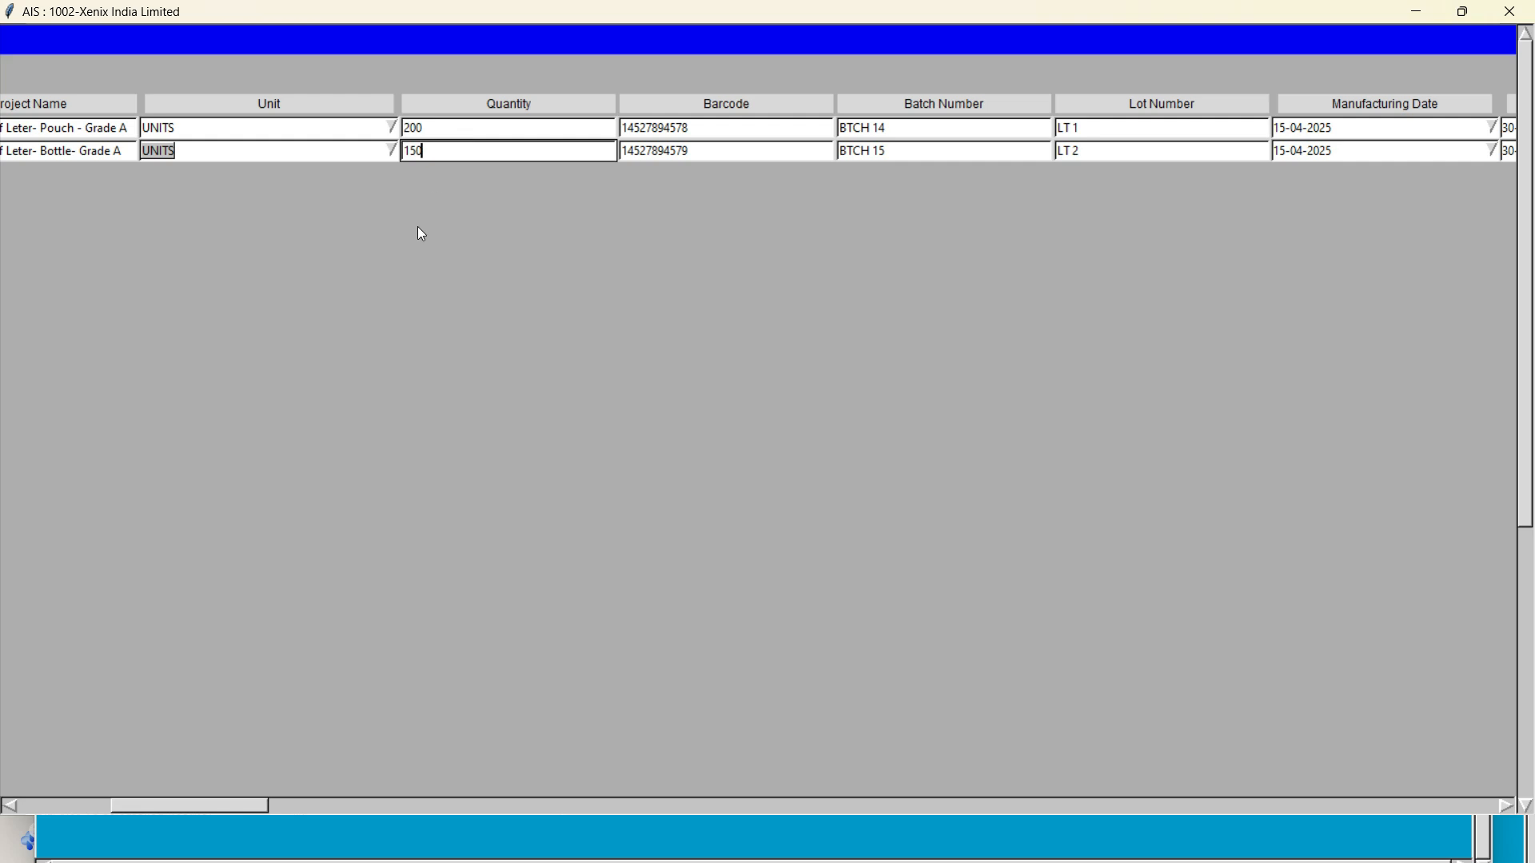
- Fill in the pouch line's BIN with BN-70***ECITY-RM Store-Room 2-Place-1-Level-3-BIN-12 from the stock register
drag(206, 809, 339, 805)
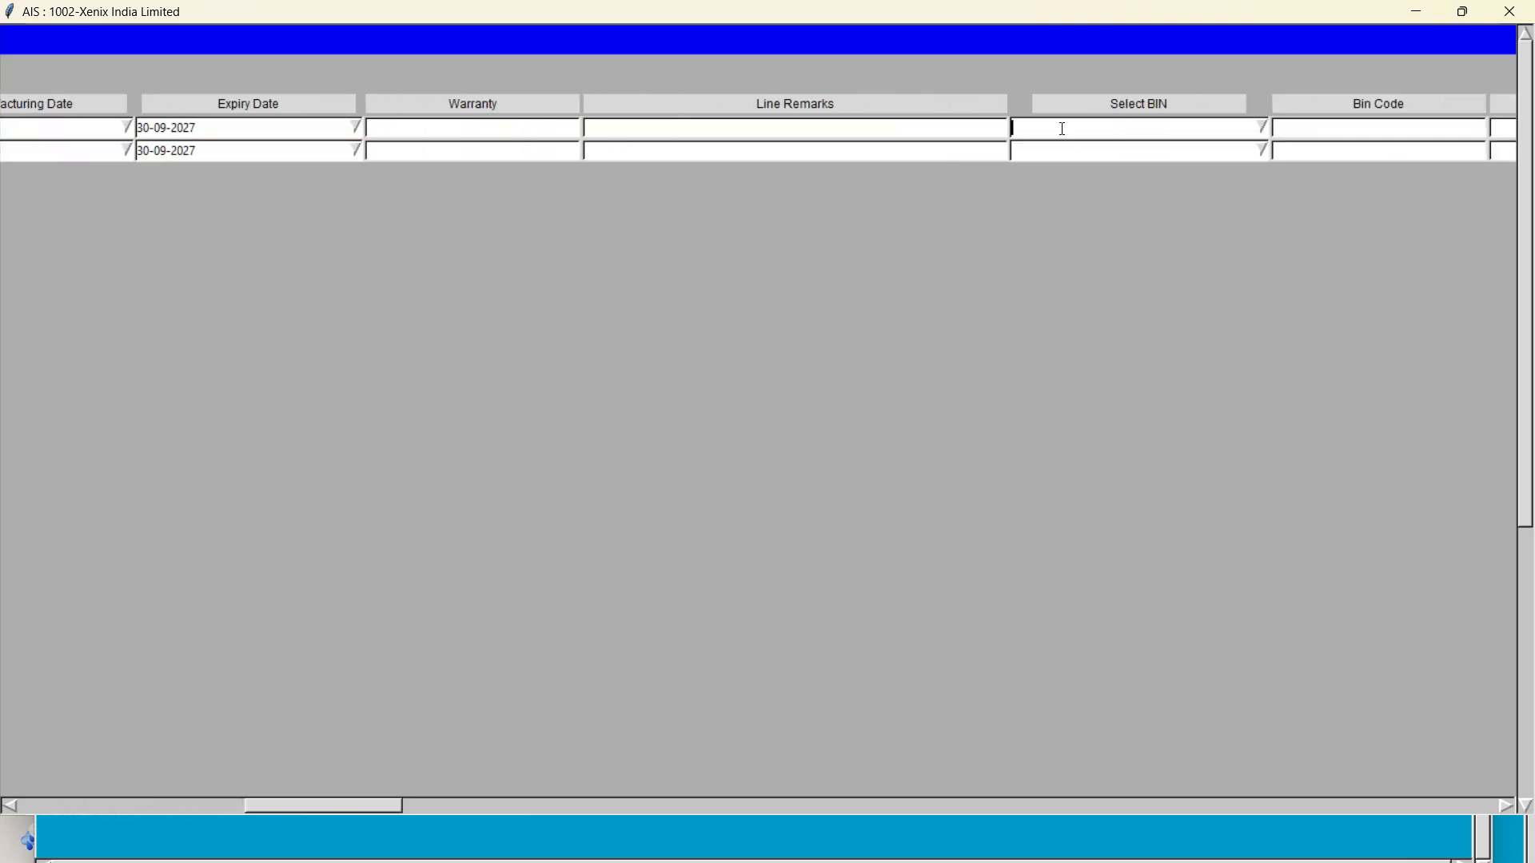
key(alt+Tab)
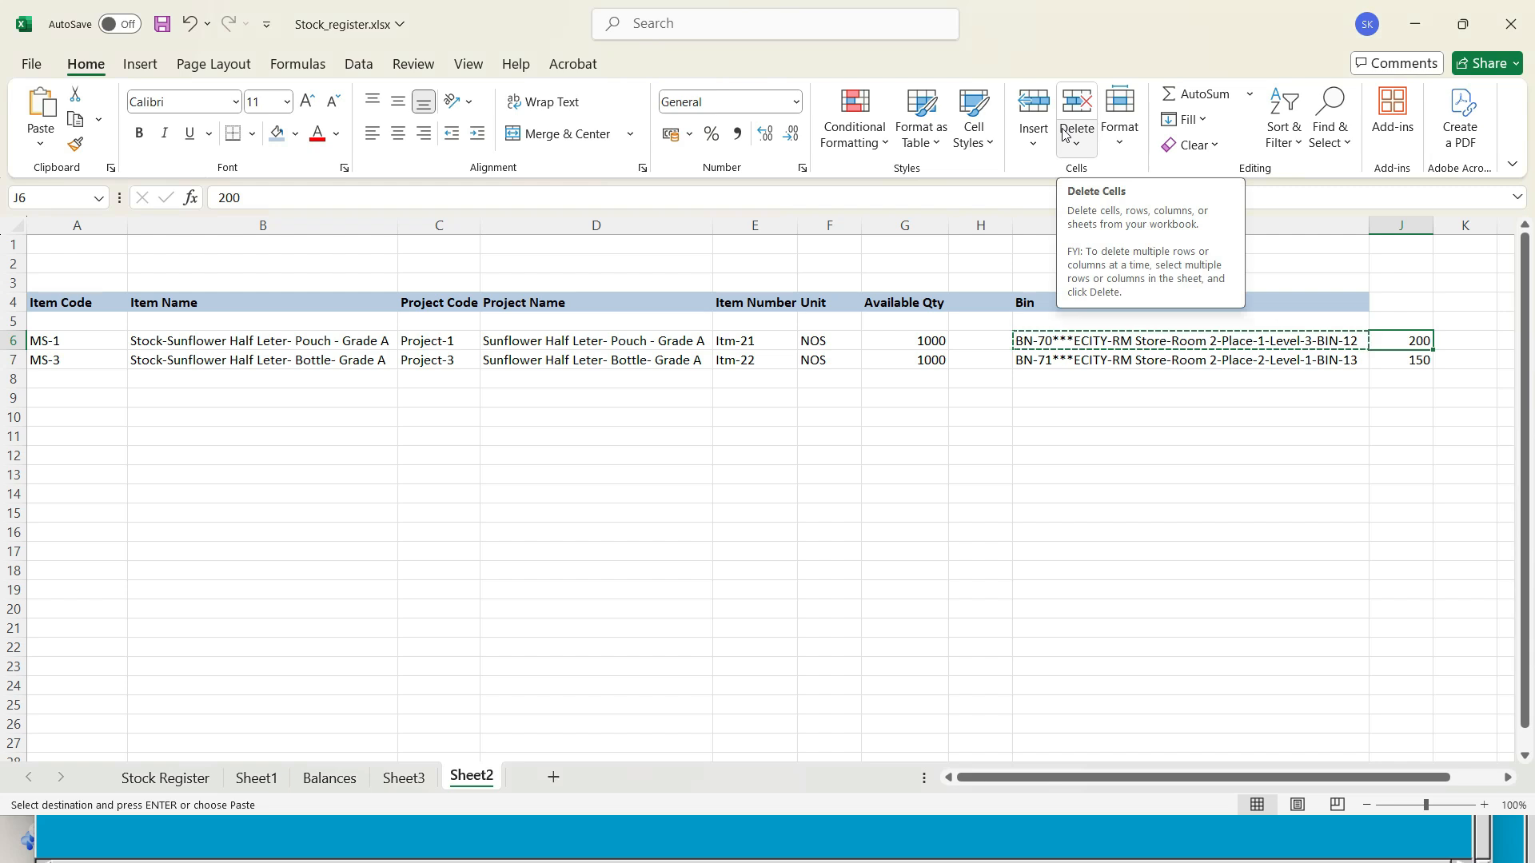
click(1023, 342)
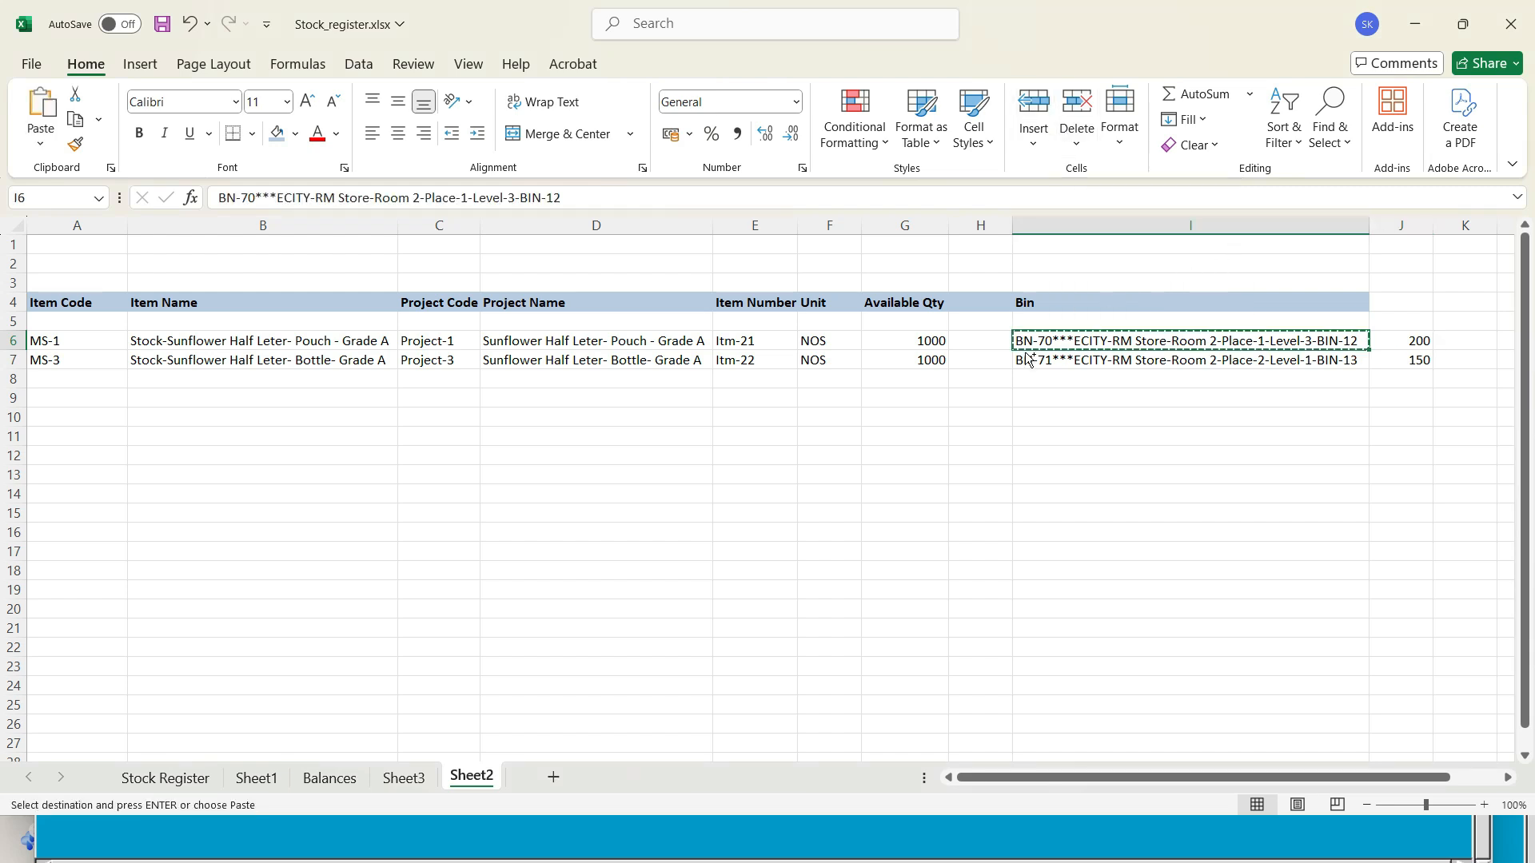
key(alt+Tab)
key(ctrl+v)
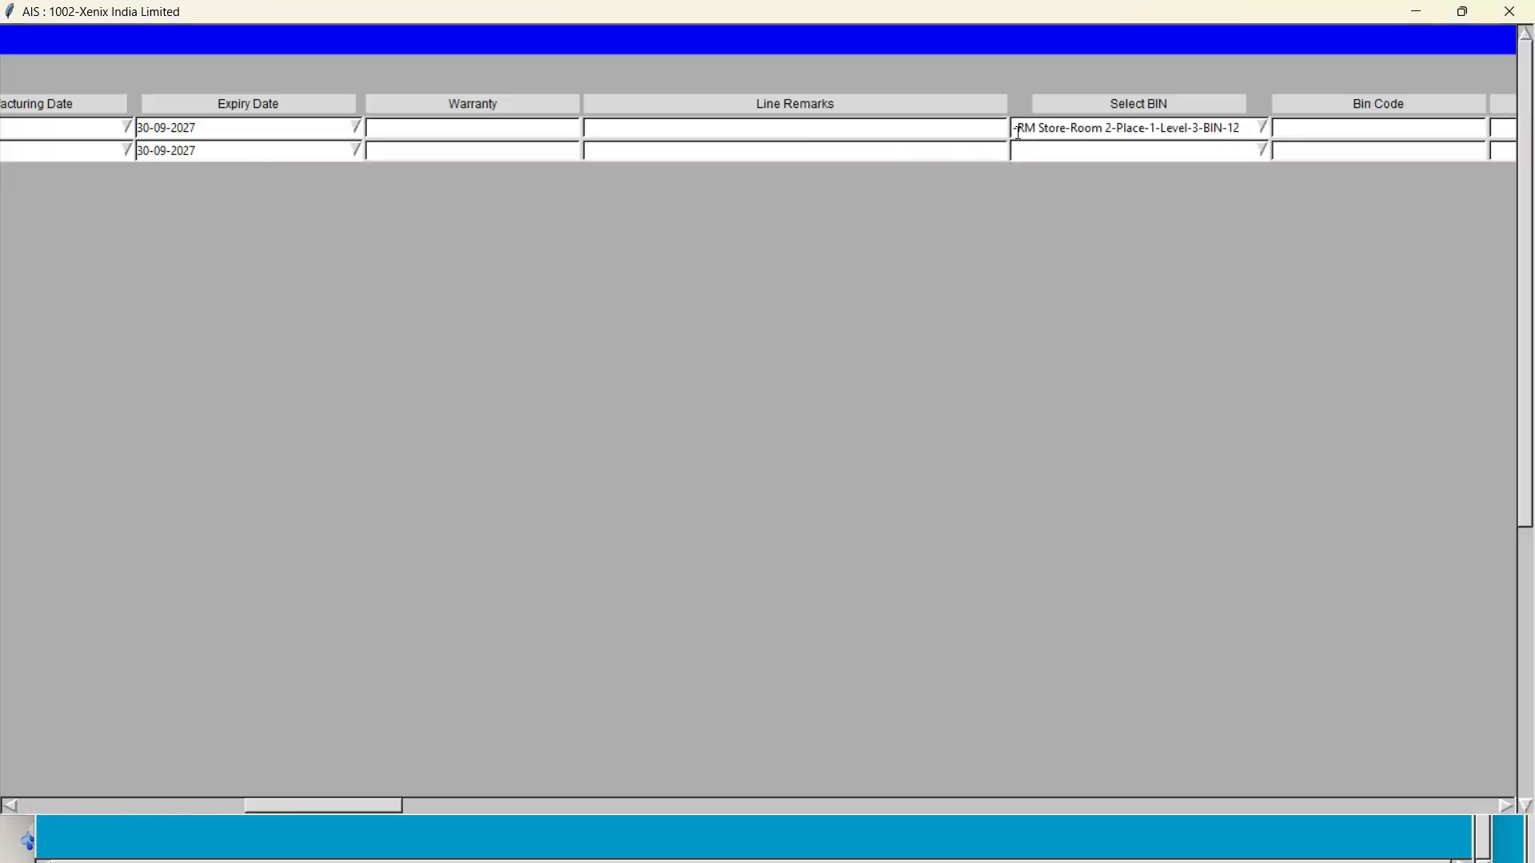
- Copy the bottle item's bin, BN-71***ECITY-RM Store-Room 2-Place-2-Level-1-BIN-13, from the stock register and select it for the bottle BIN line
click(1020, 140)
key(alt+Tab)
key(Down)
key(ctrl+c)
key(alt+Tab)
key(ctrl+v)
key(BackSpace)
key(Down)
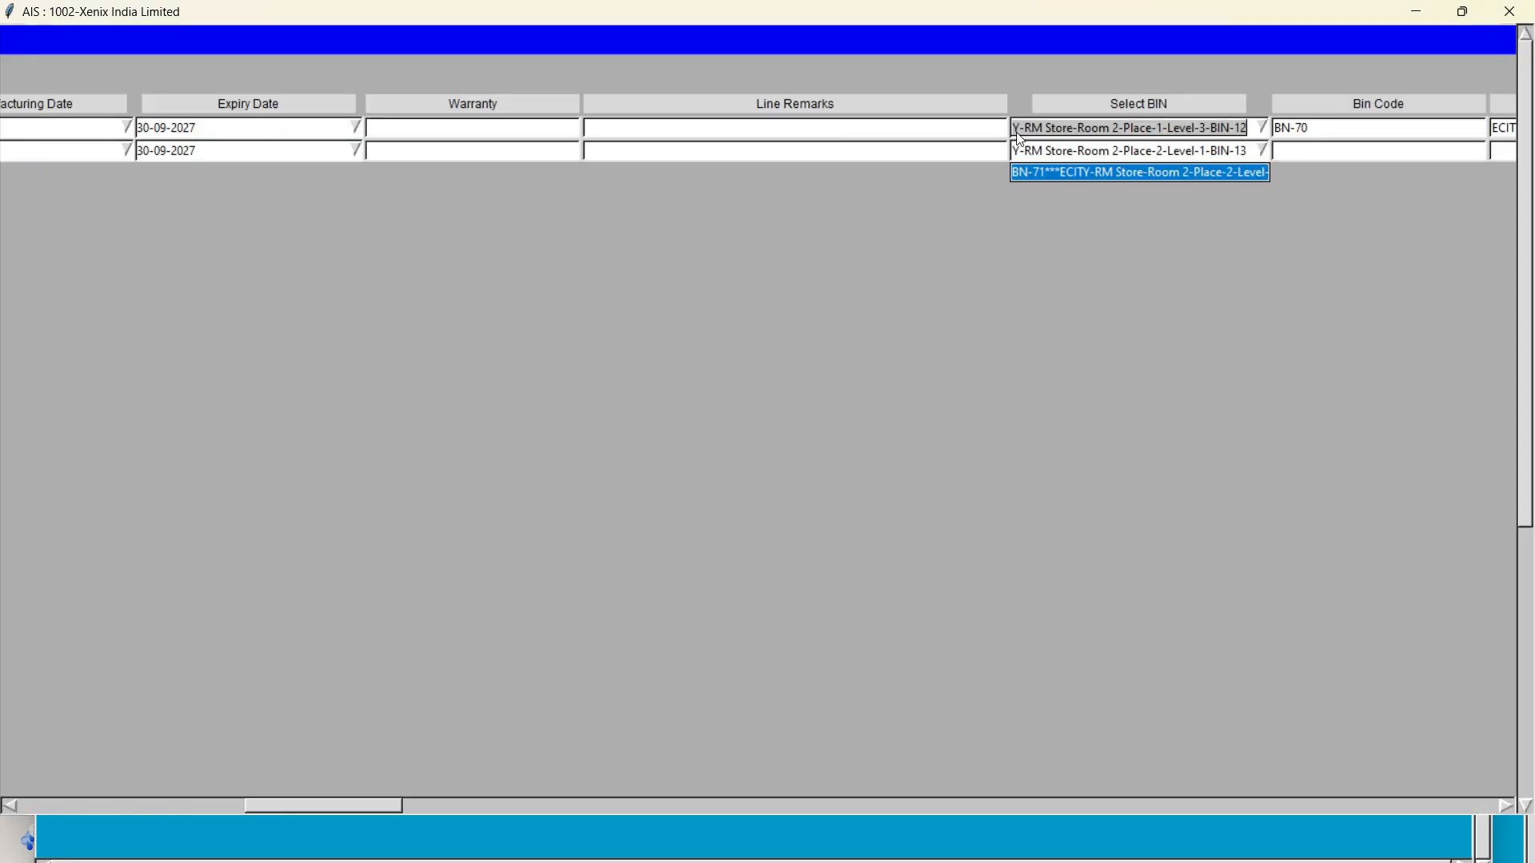
key(Return)
- Upload Demo Test Report.pdf as the request's first attachment
drag(365, 815, 31, 801)
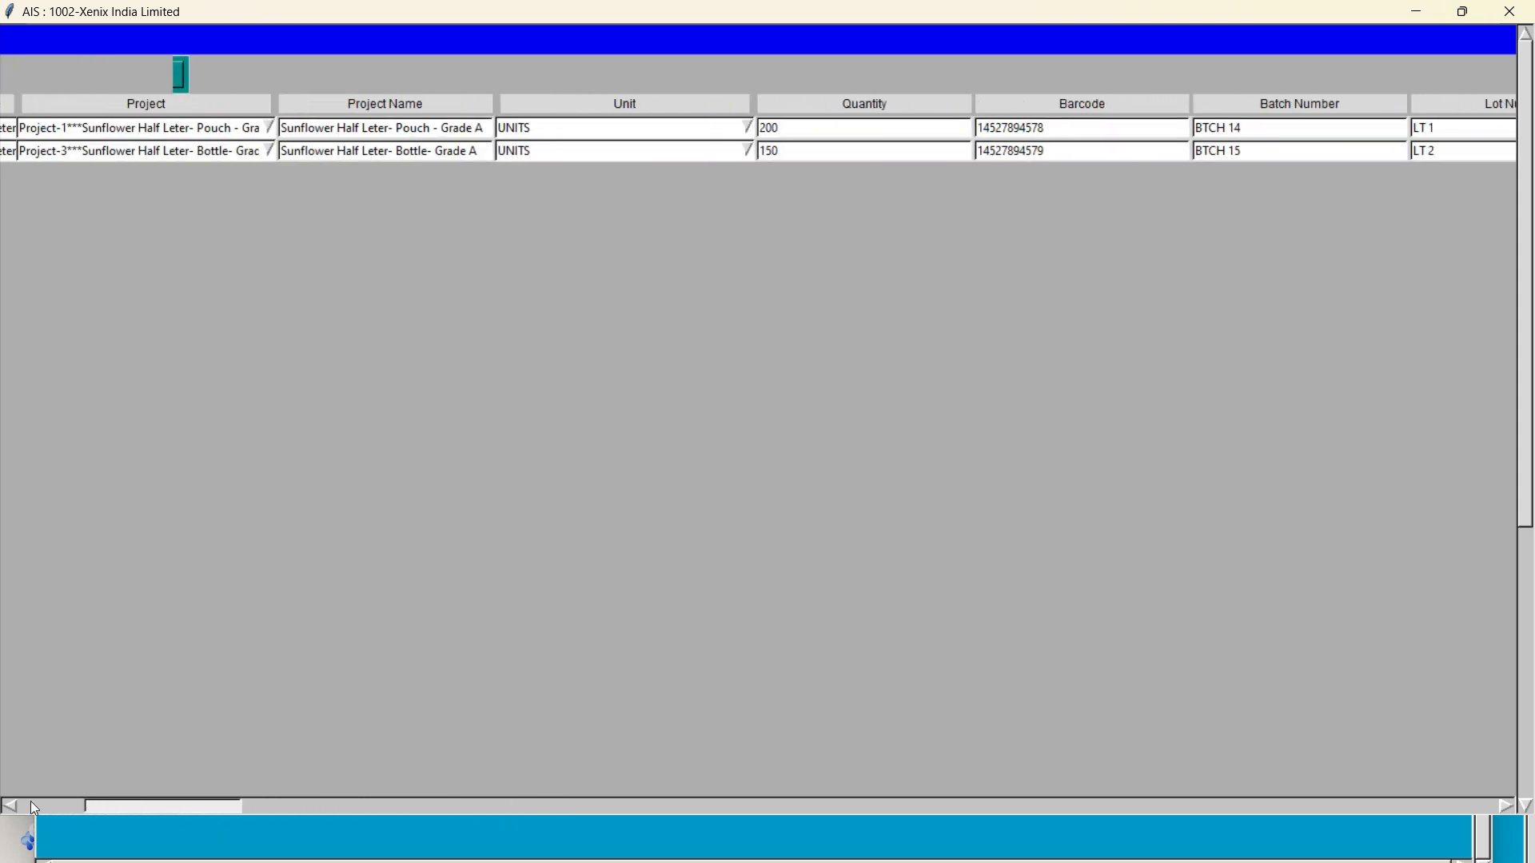
click(362, 40)
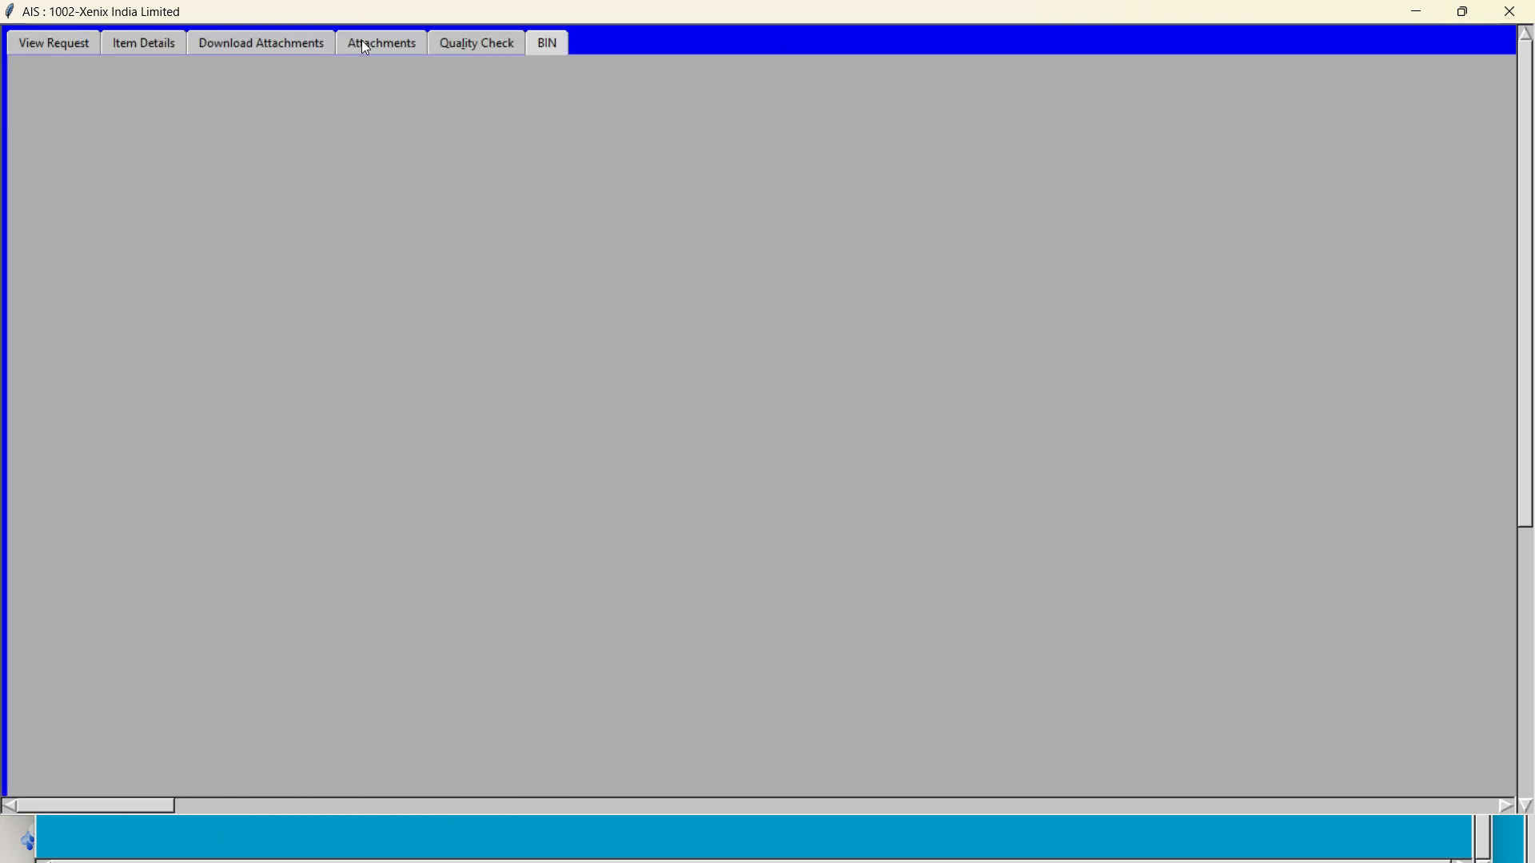
click(207, 103)
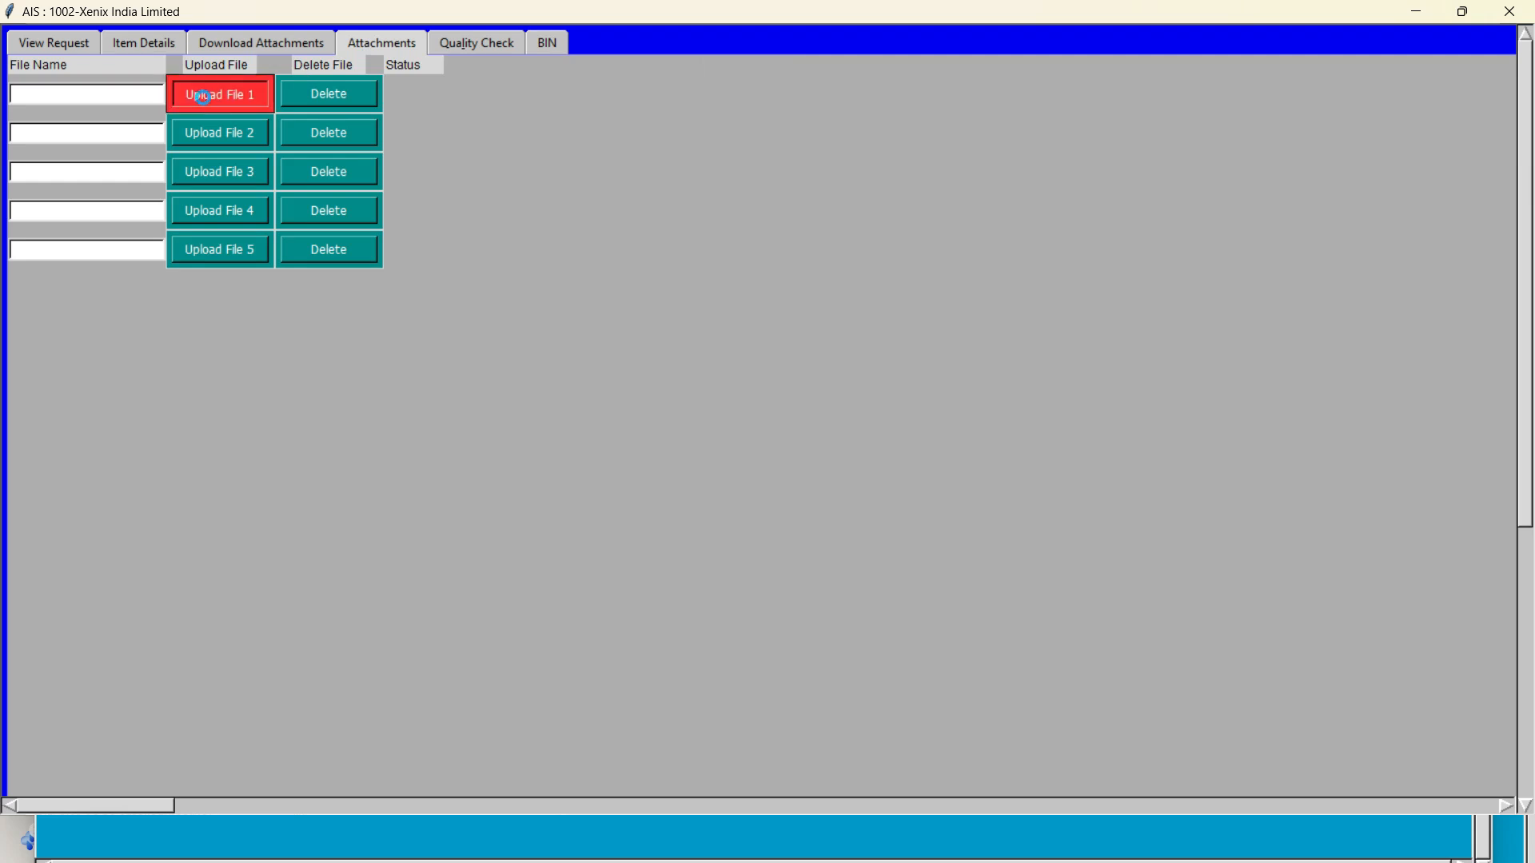
text(dem)
key(Down)
key(Down)
key(Down)
key(Return)
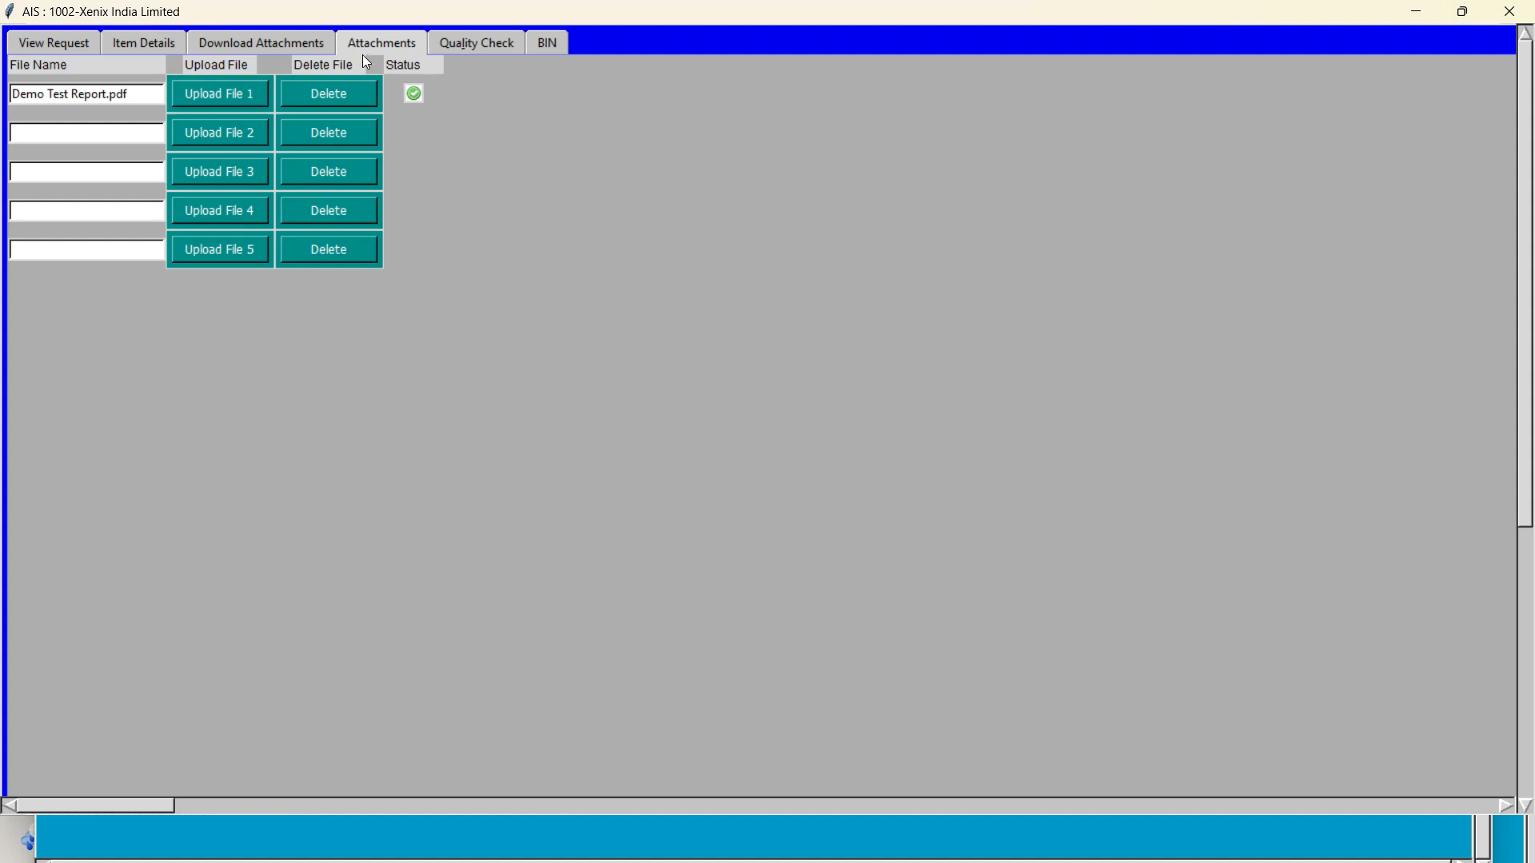
- Review the request header, go to the invoice line items and validate the request
click(229, 42)
click(162, 50)
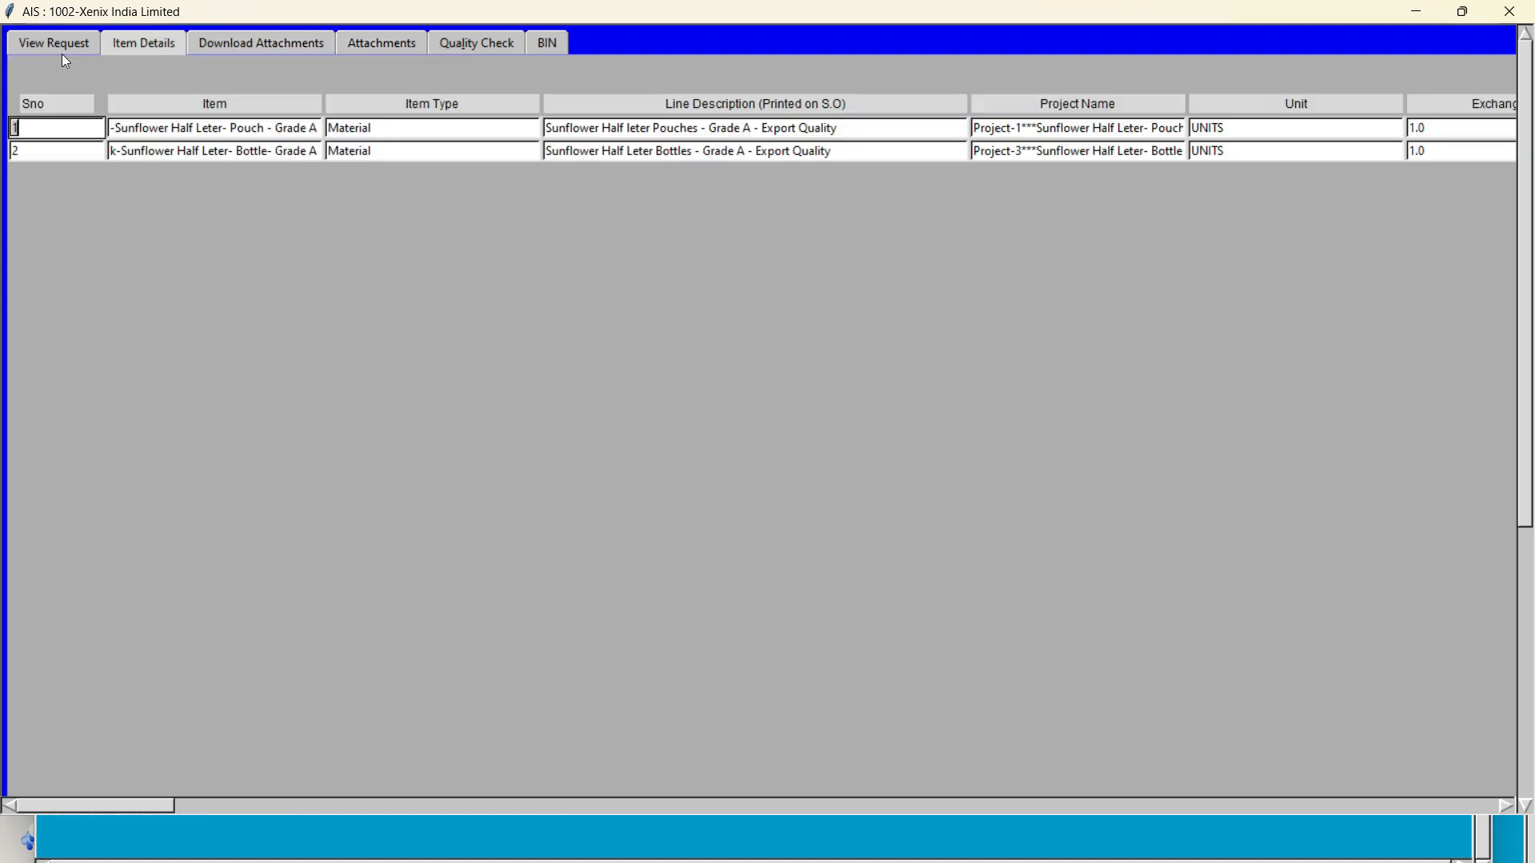
click(40, 50)
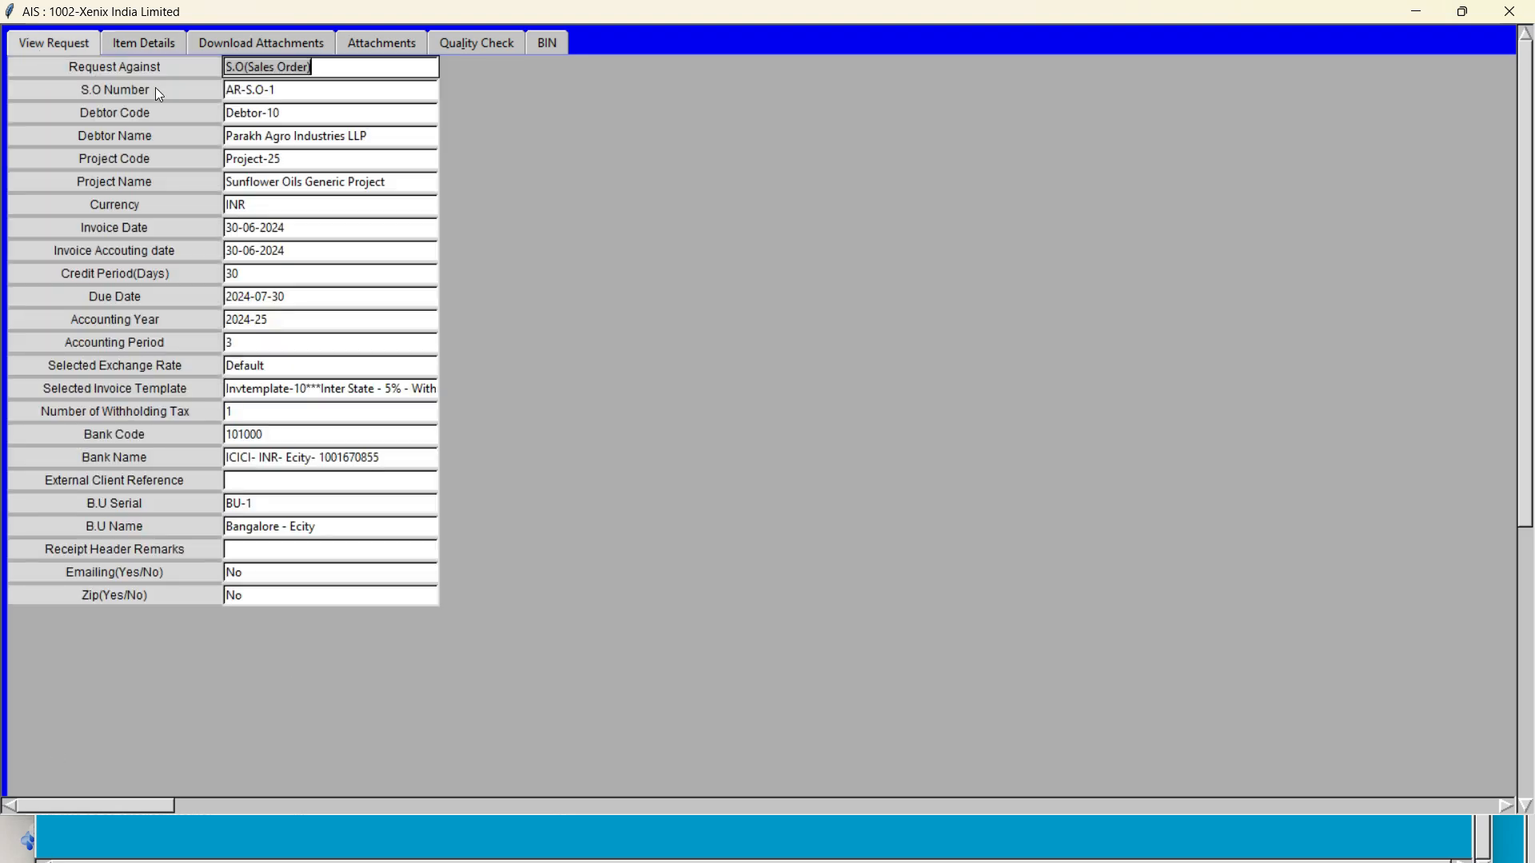
click(146, 43)
drag(128, 803, 753, 814)
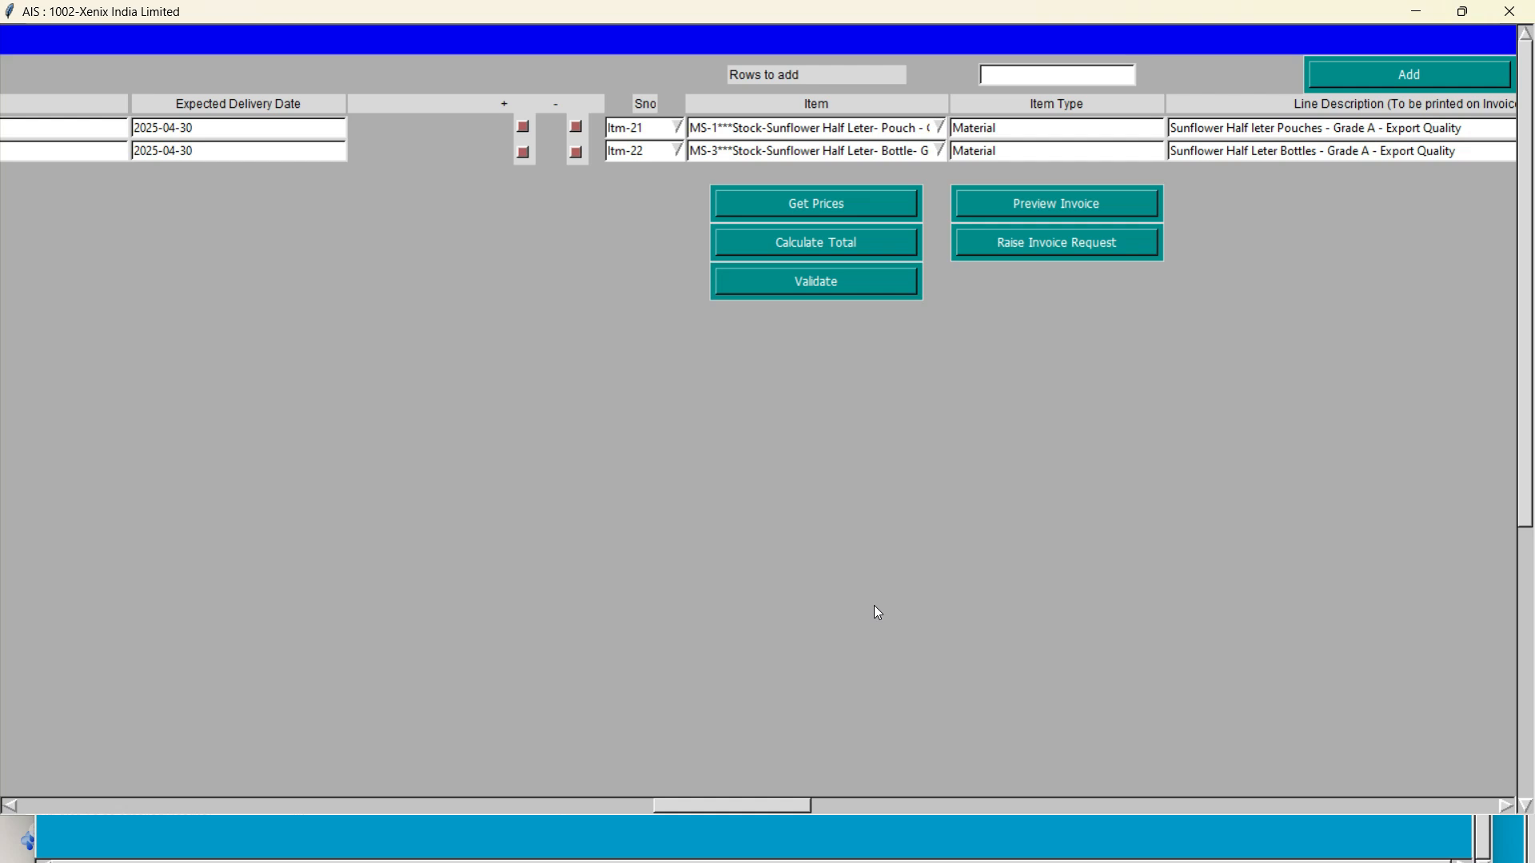
click(817, 285)
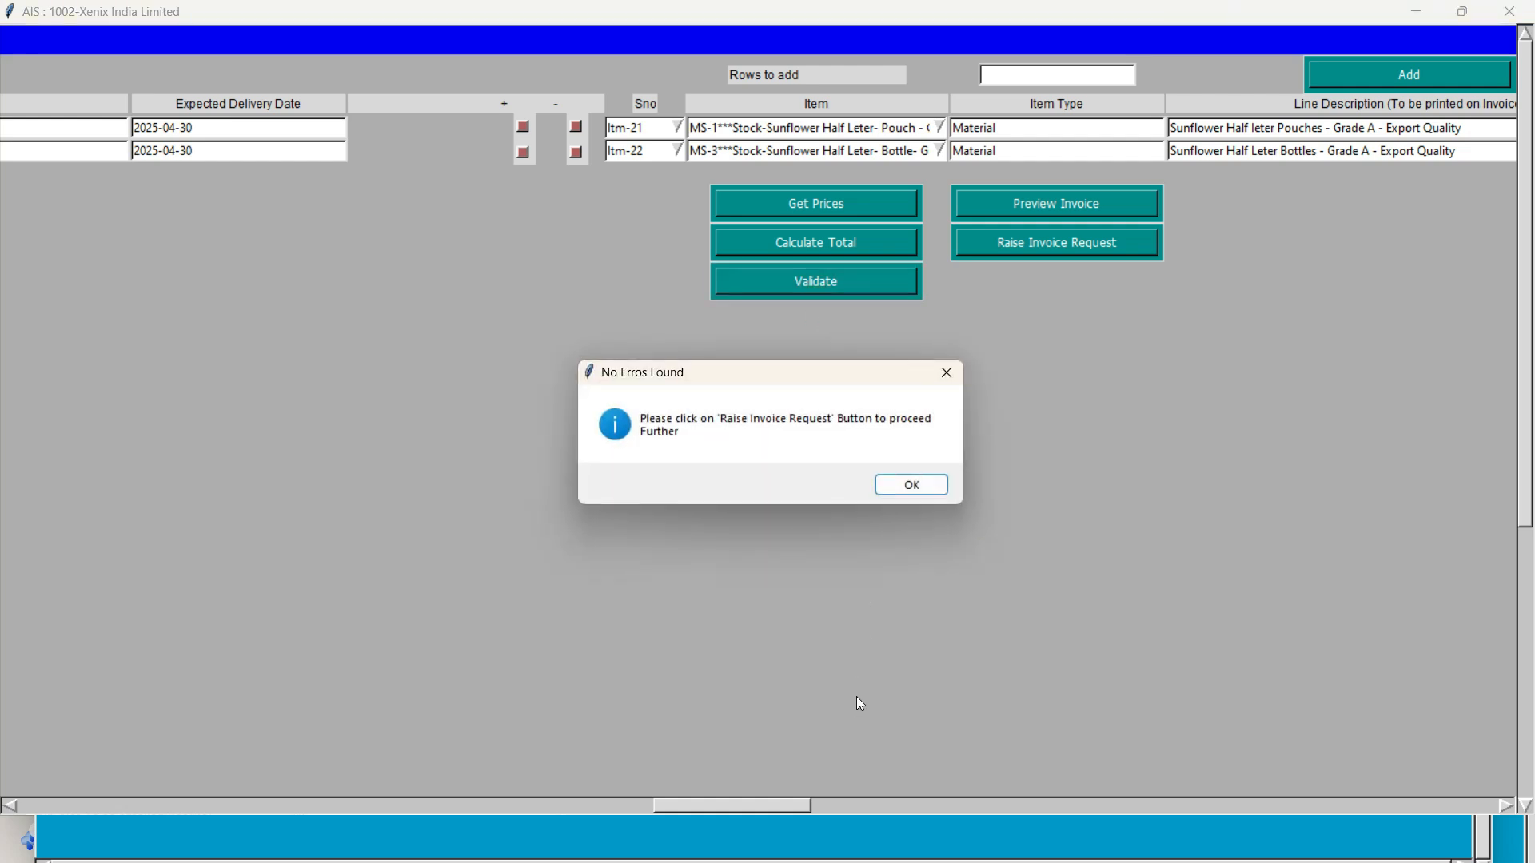
click(920, 485)
- Download the invoice preview and open the Parakh Agro Industries LLP preview PDF from the Demo2 folder
click(1023, 209)
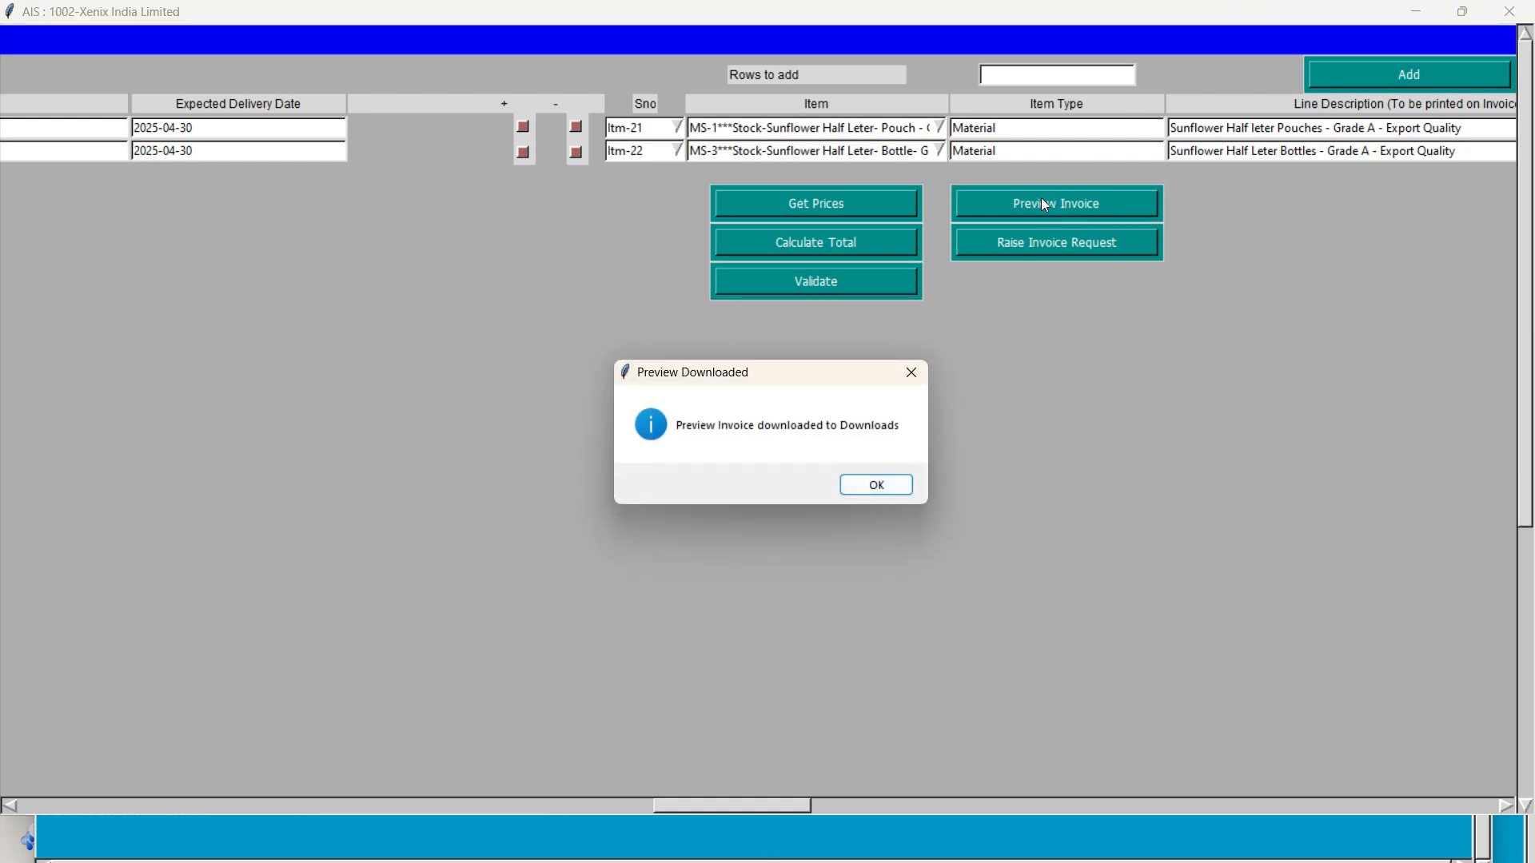
click(863, 490)
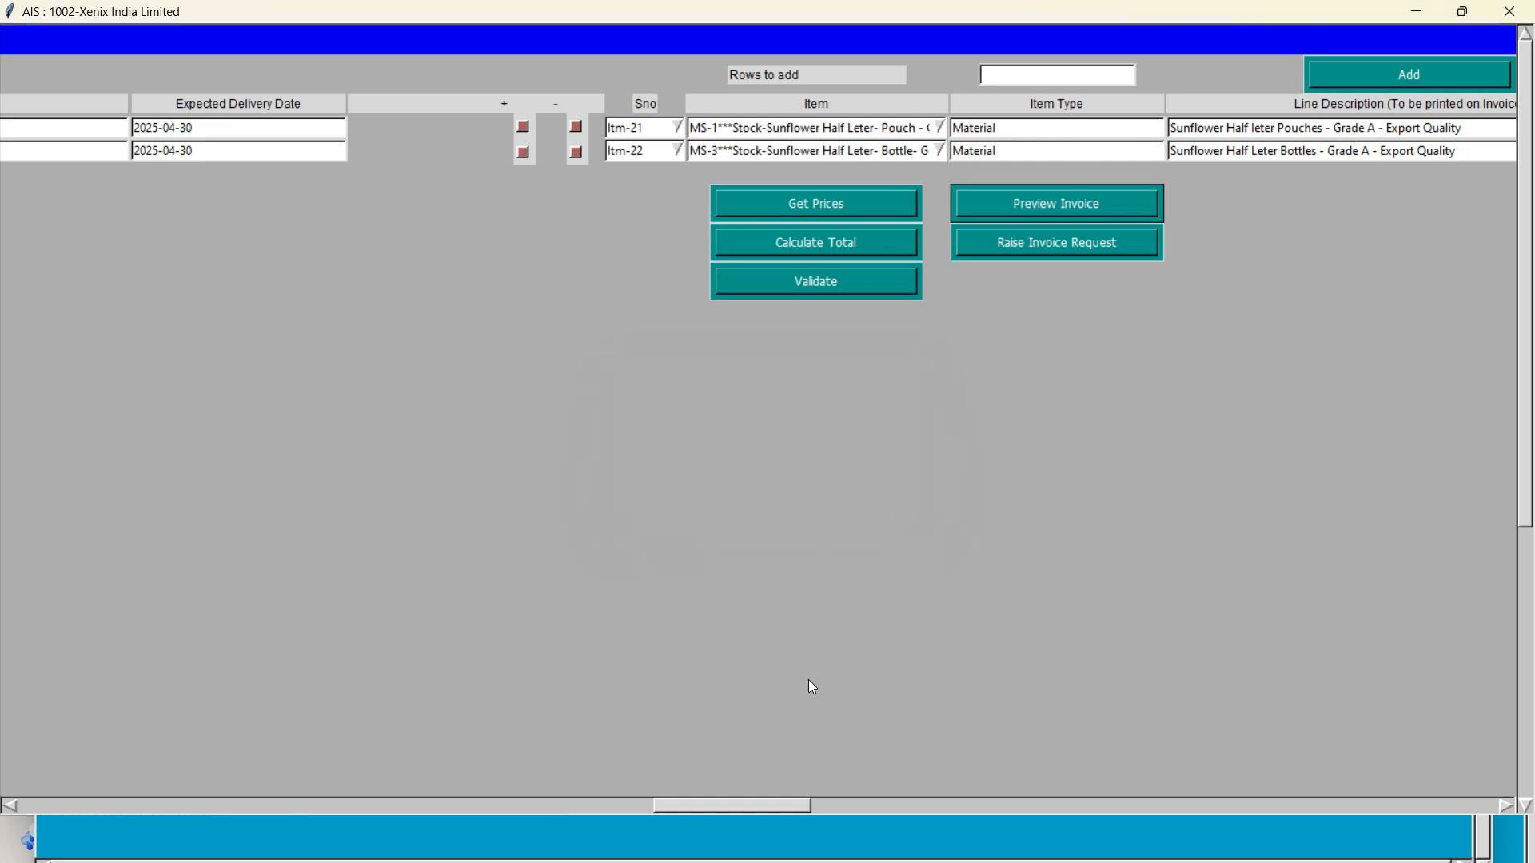
key(alt+Tab)
key(alt+Tab)
key(alt+Tab)
key(alt+Tab)
key(alt+Tab)
key(alt+Tab)
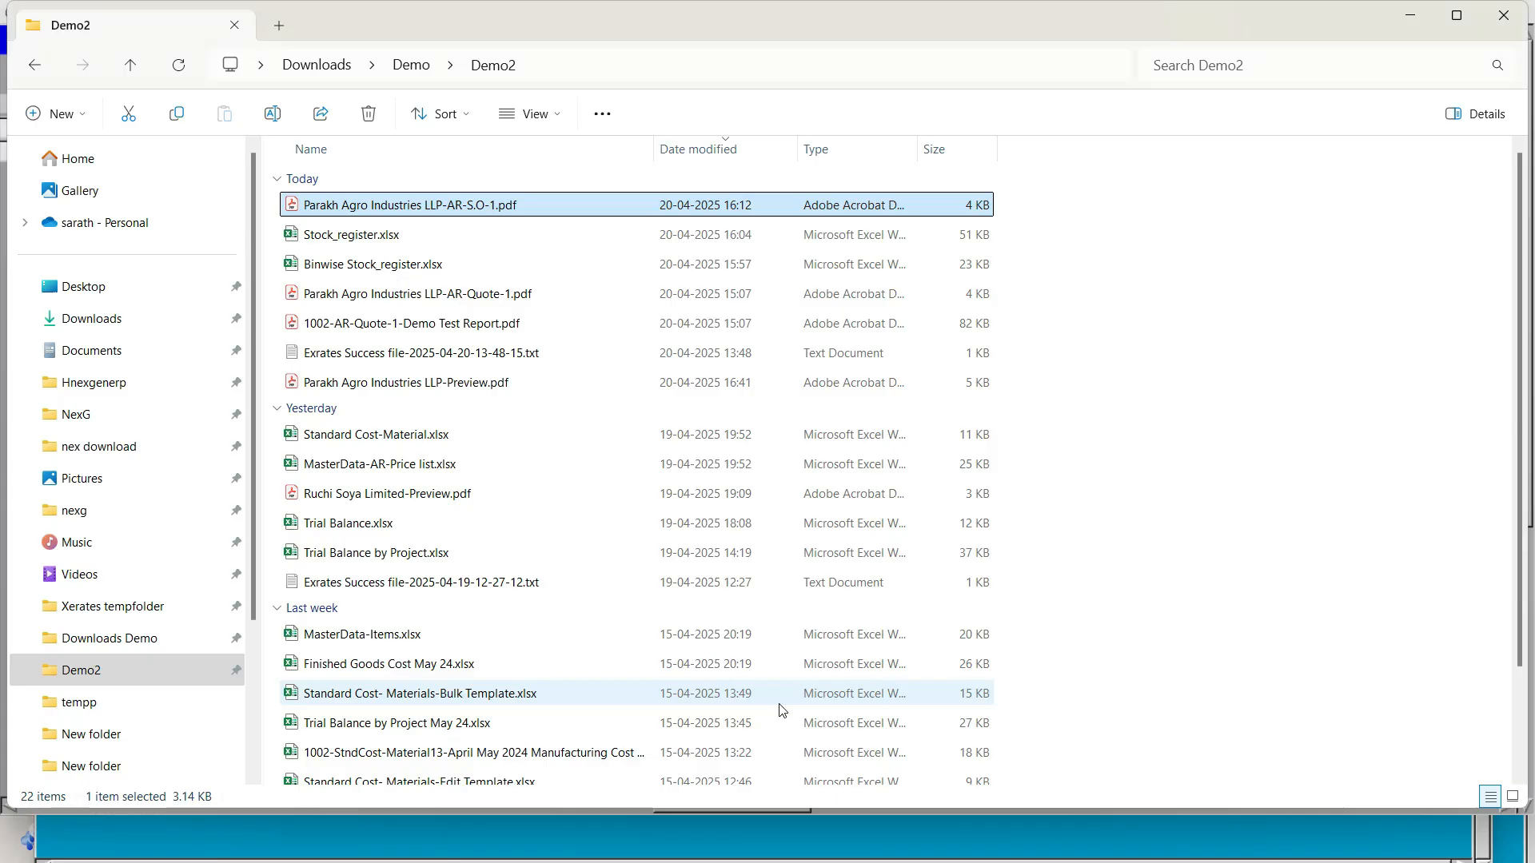
click(86, 676)
double_click(404, 206)
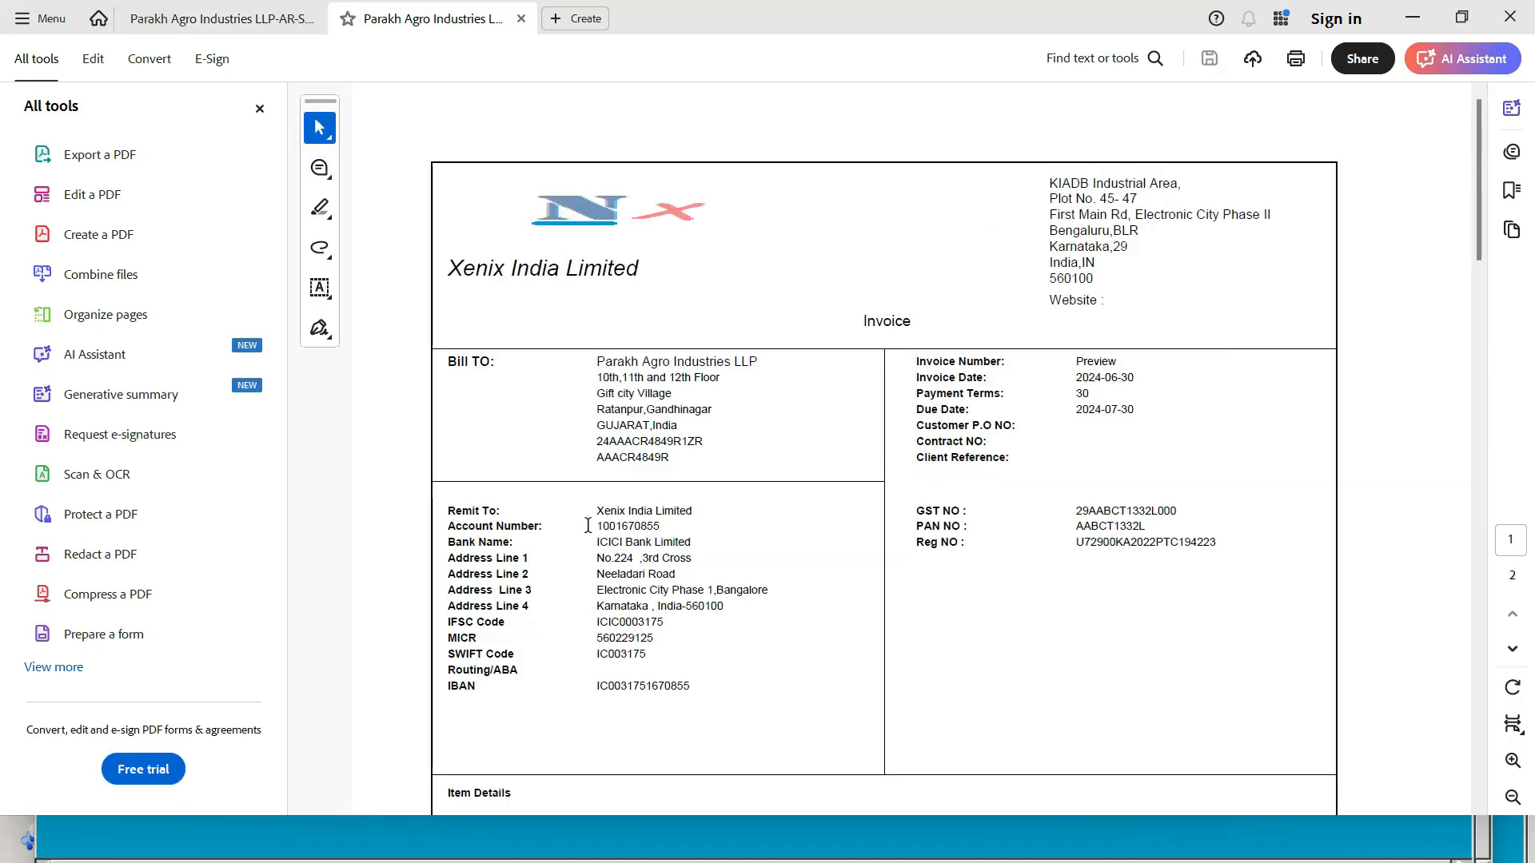
- Examine the preview invoice's billing party, bank details, item lines, totals and the billing and shipping details page
scroll(564, 618, down, 2)
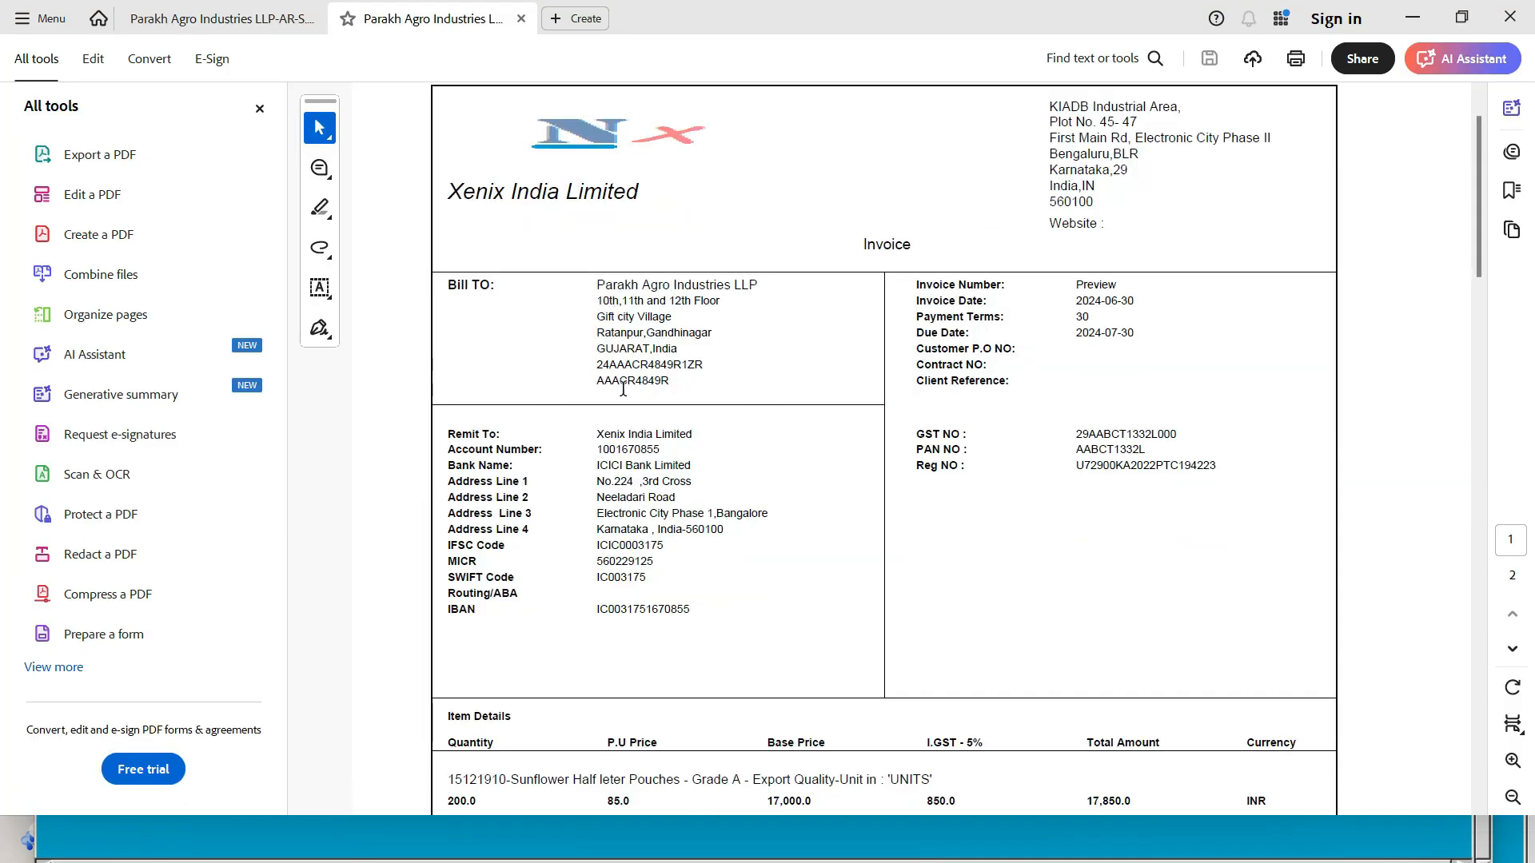
drag(597, 463, 691, 611)
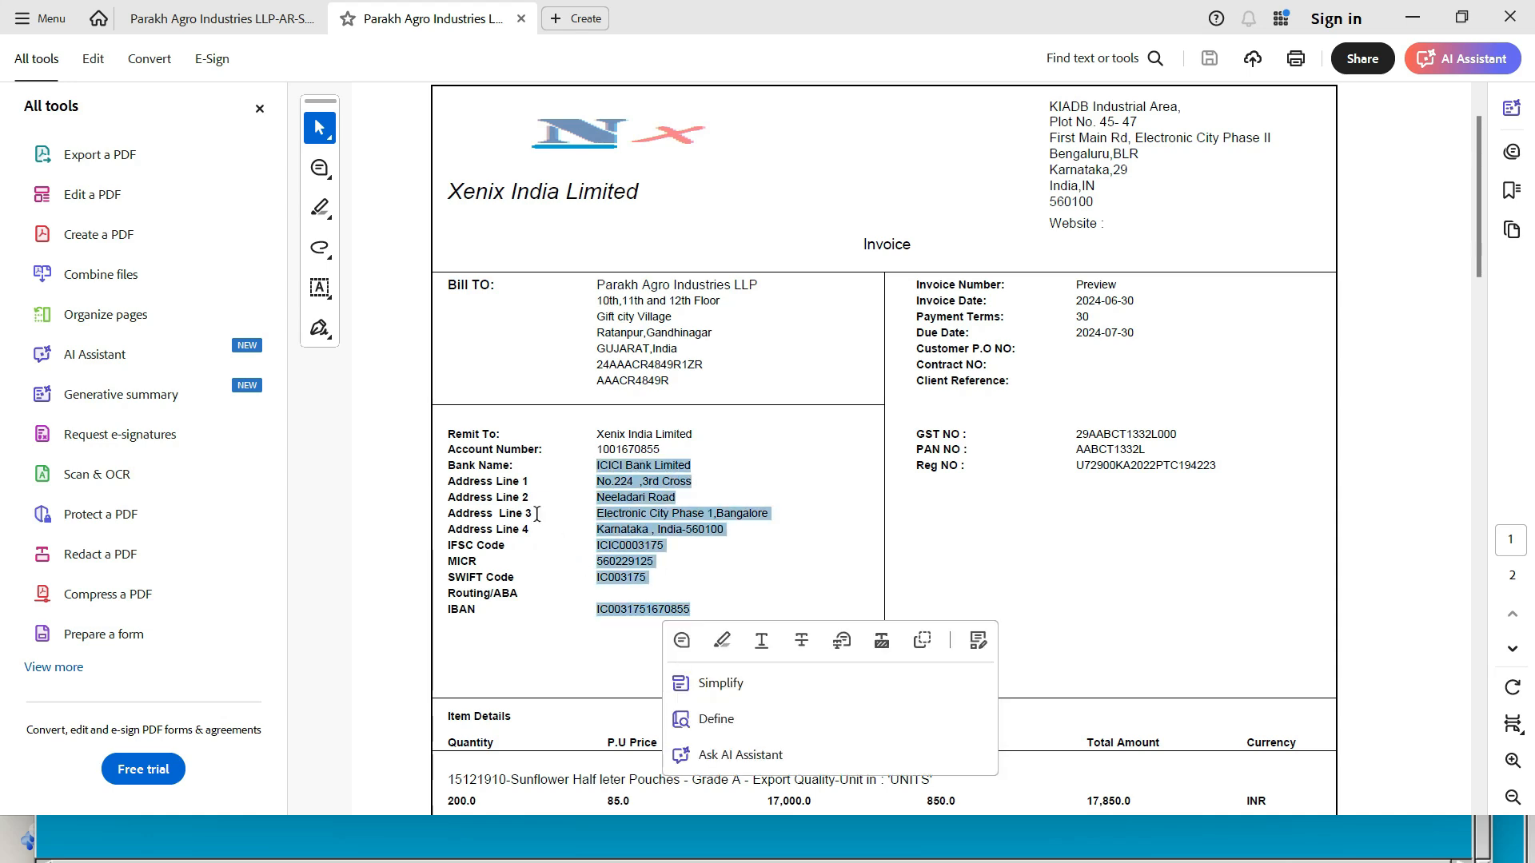
scroll(667, 552, down, 5)
click(544, 587)
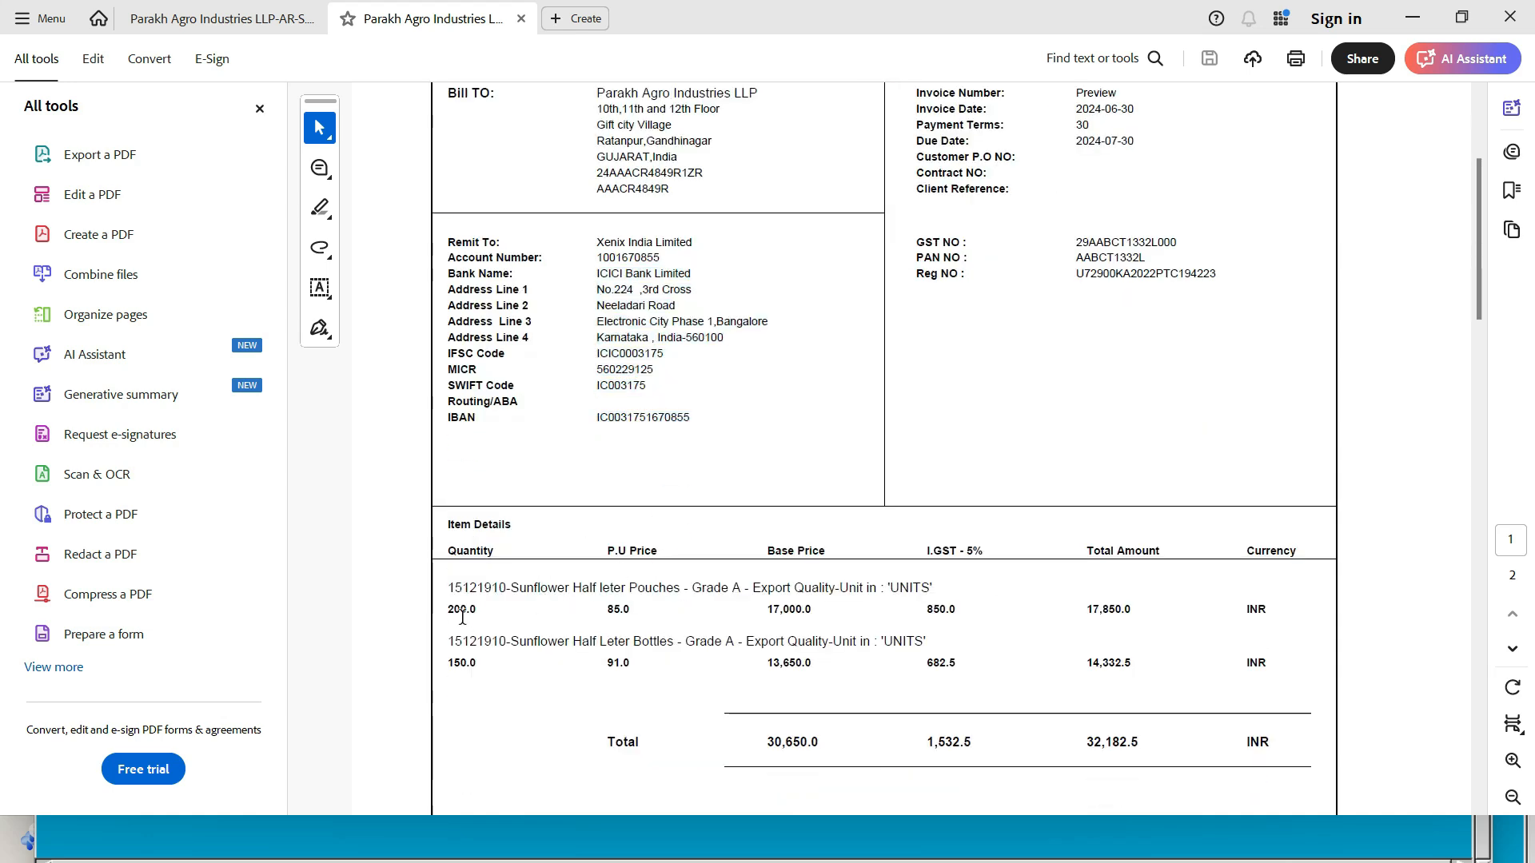
scroll(662, 651, down, 12)
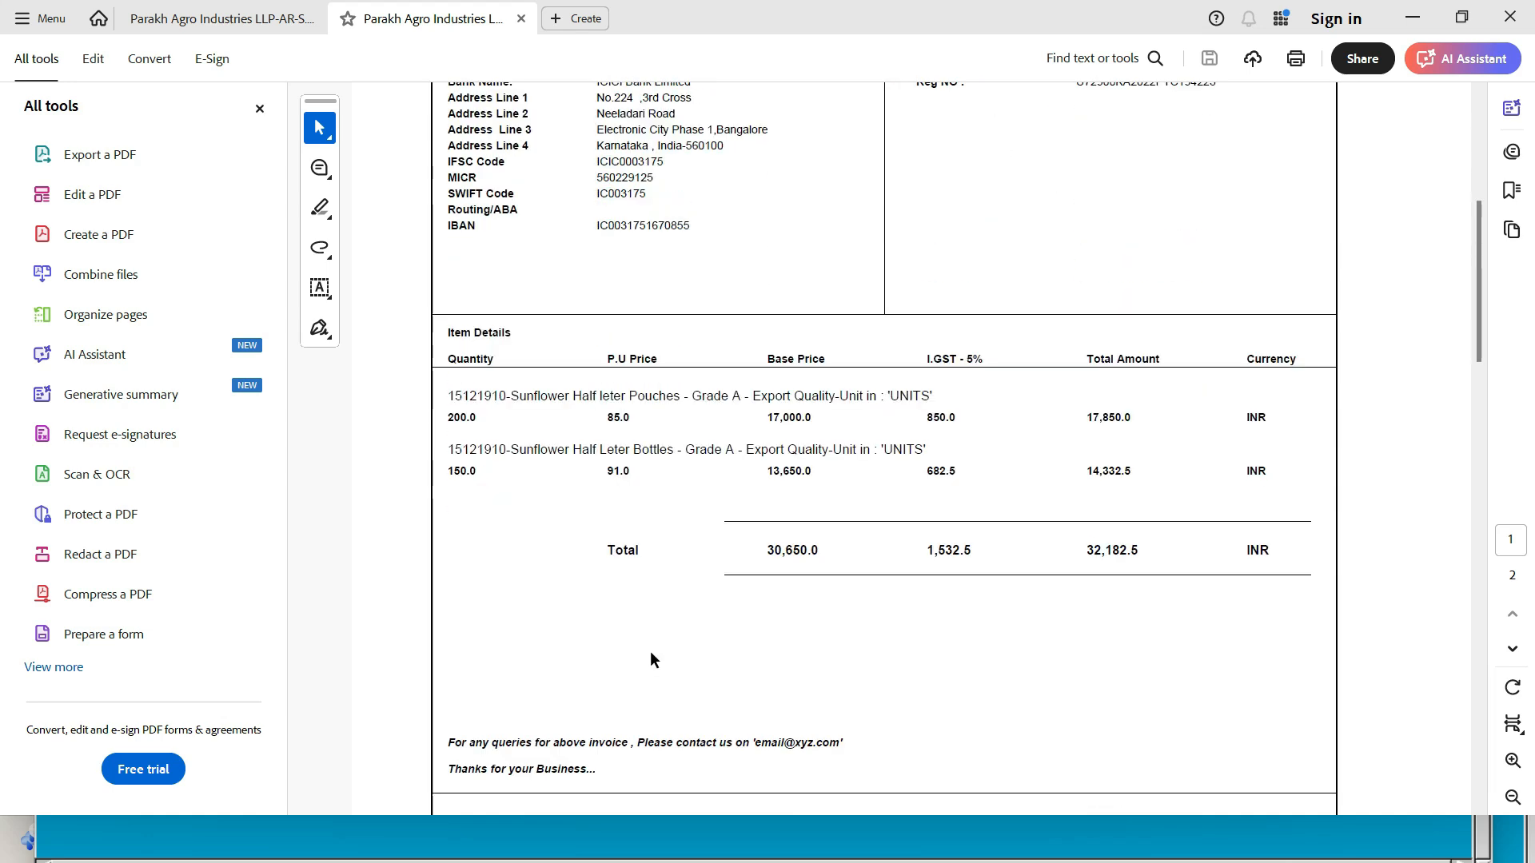
scroll(549, 678, down, 20)
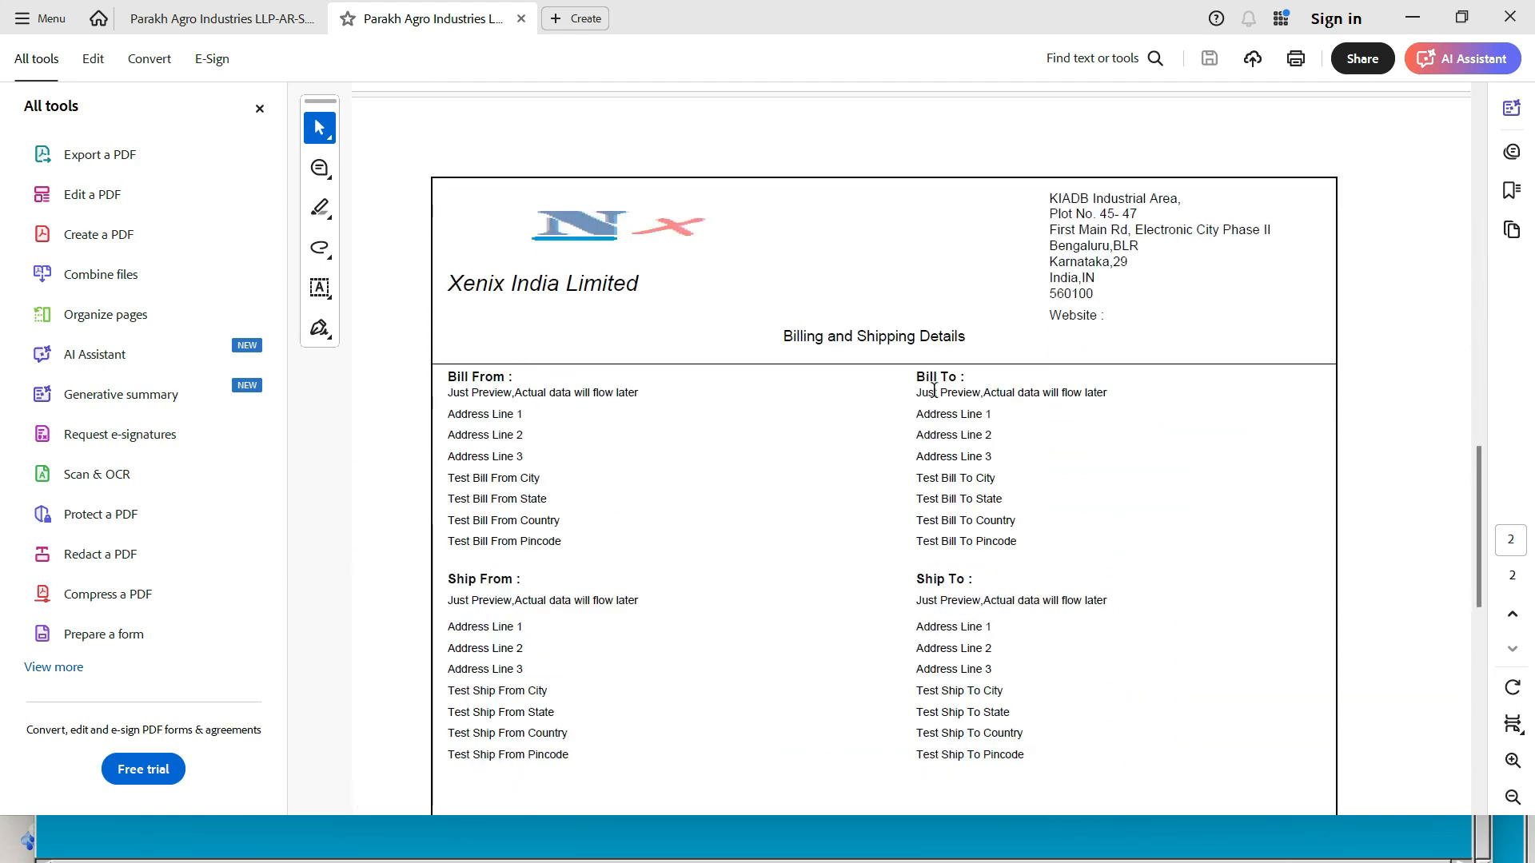
drag(449, 426, 557, 574)
scroll(525, 473, up, 10)
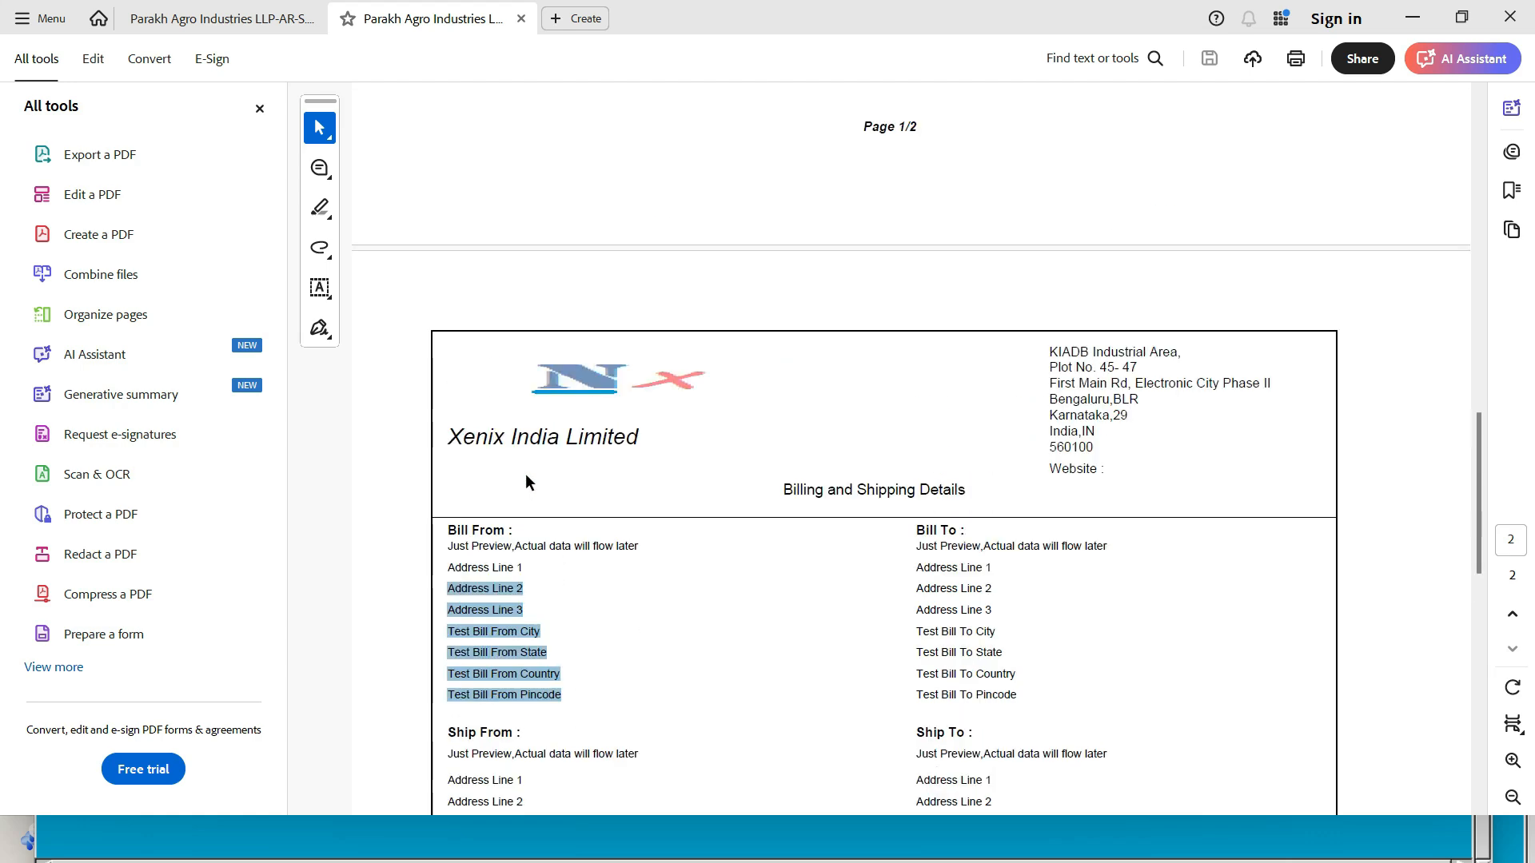
scroll(519, 484, up, 6)
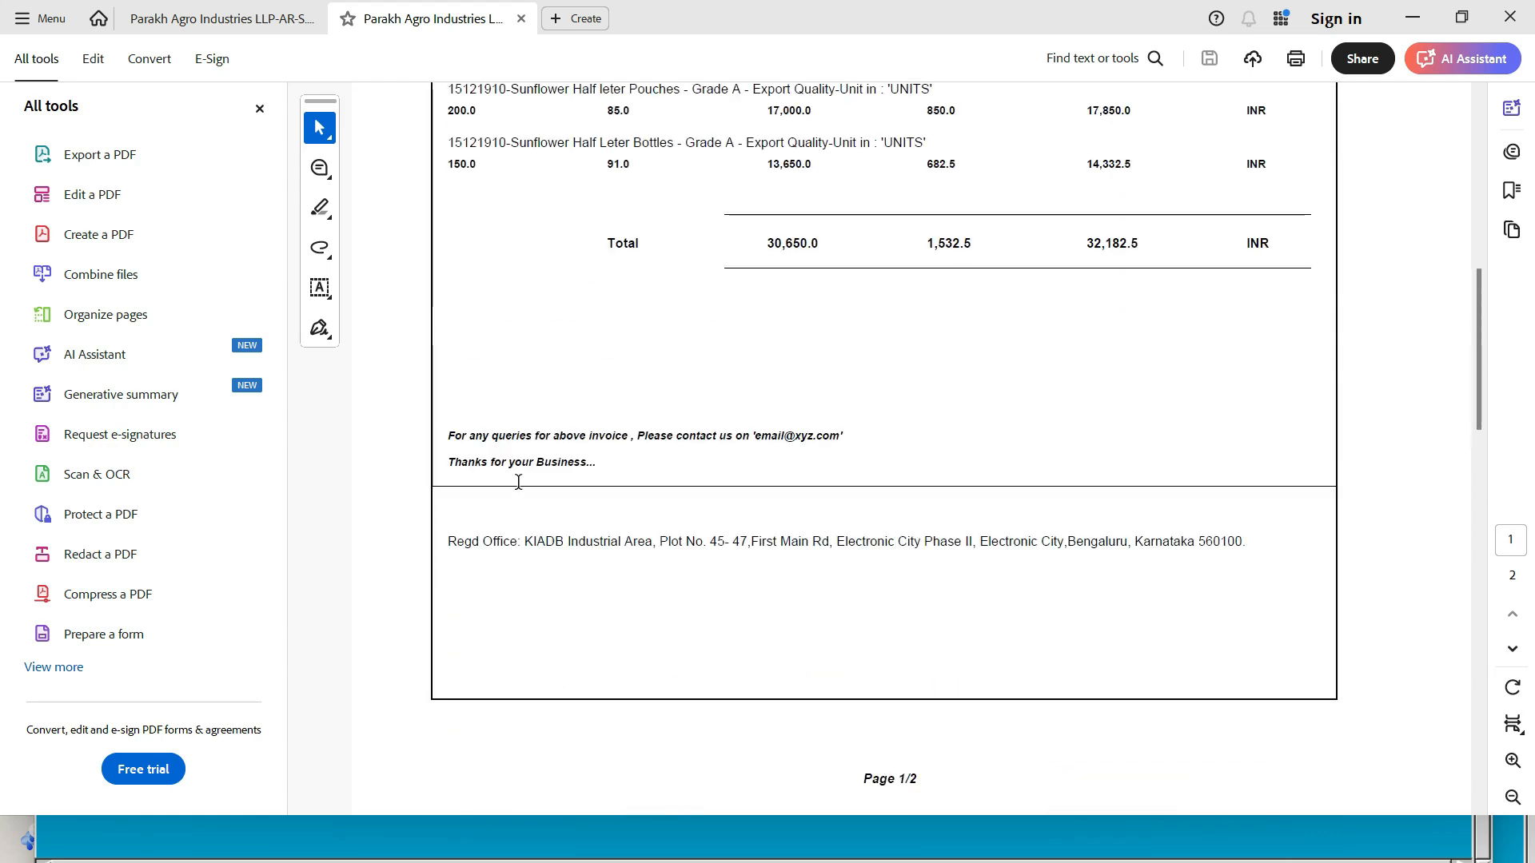
scroll(518, 481, up, 5)
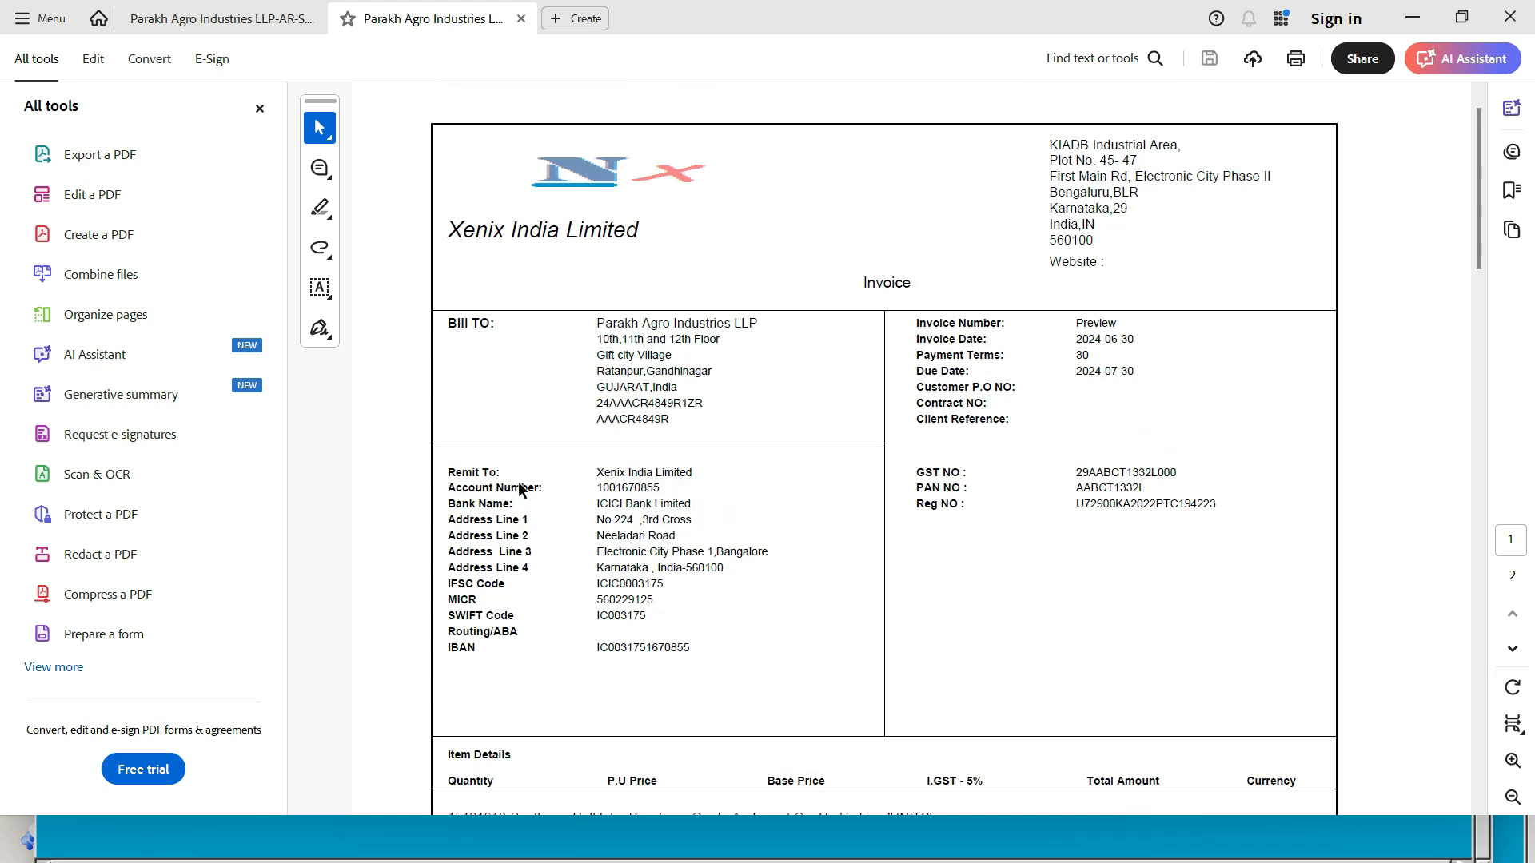
click(259, 108)
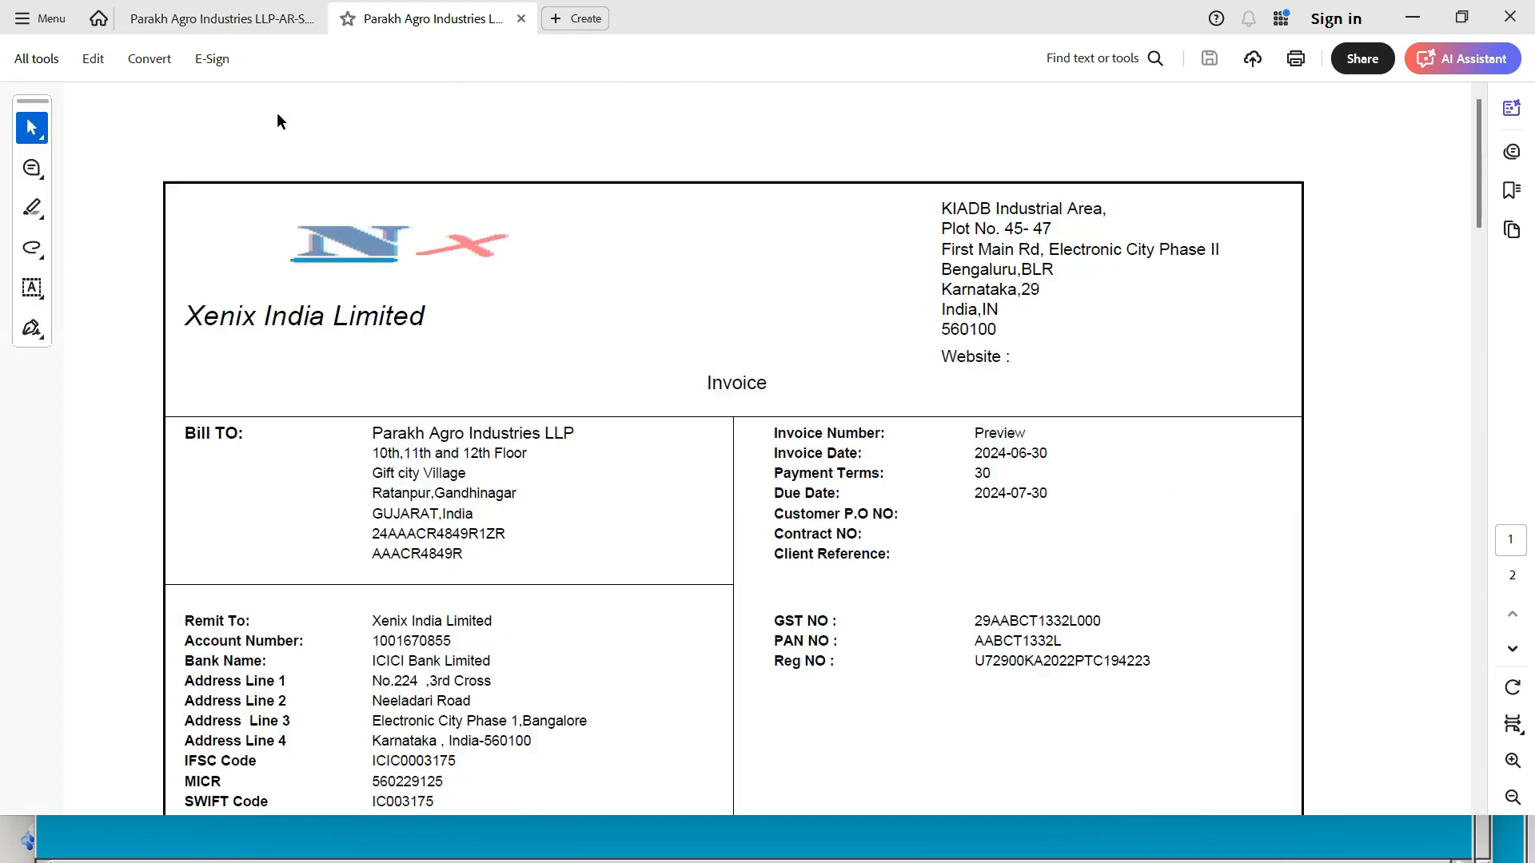
scroll(670, 573, down, 1)
scroll(670, 581, down, 2)
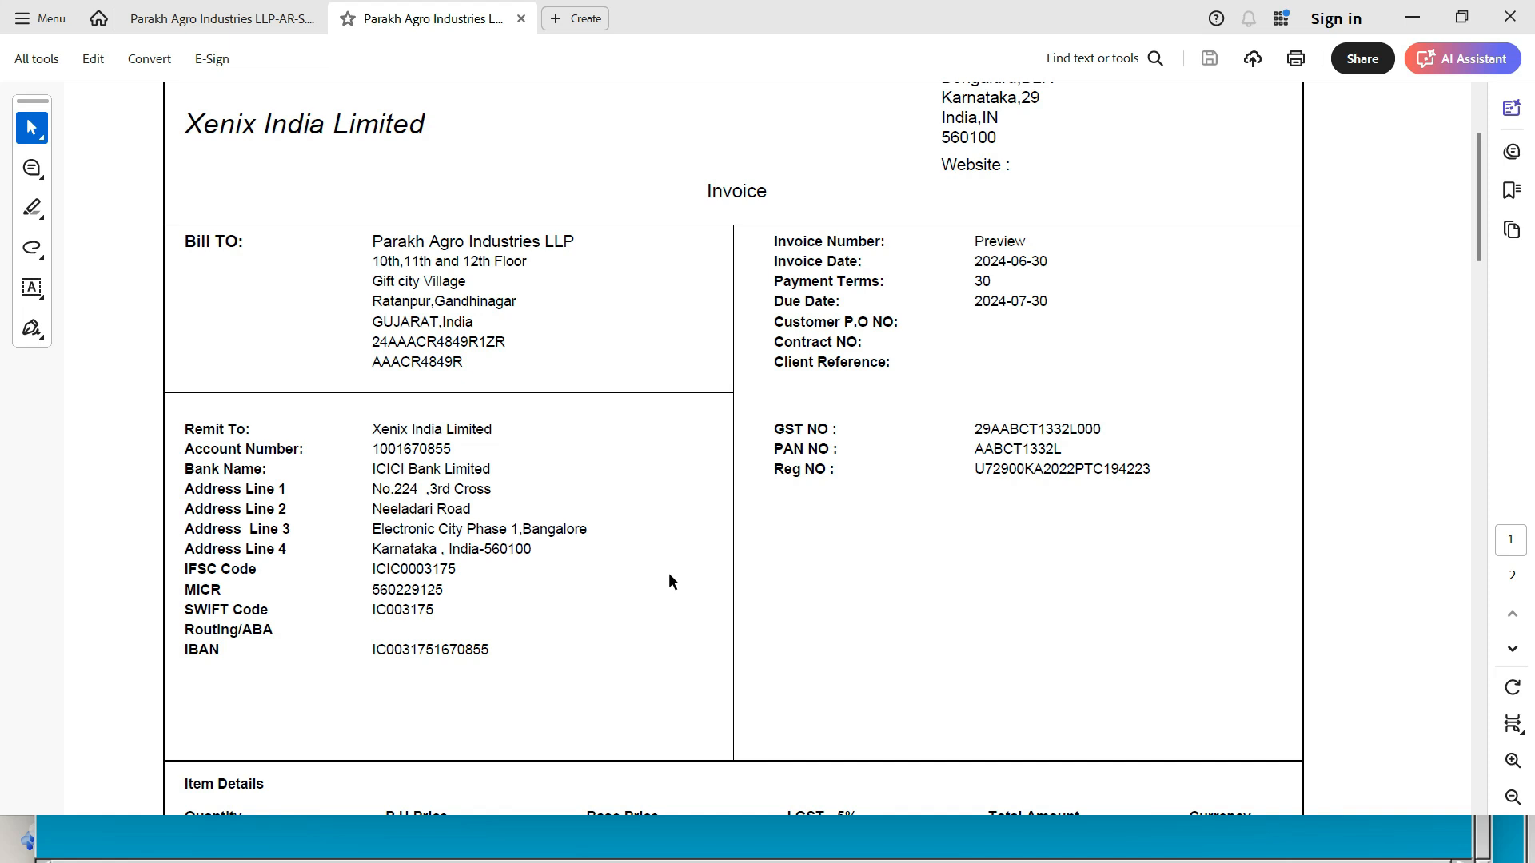
- Return to AIS and raise the invoice request
key(alt+Tab)
key(alt+Tab)
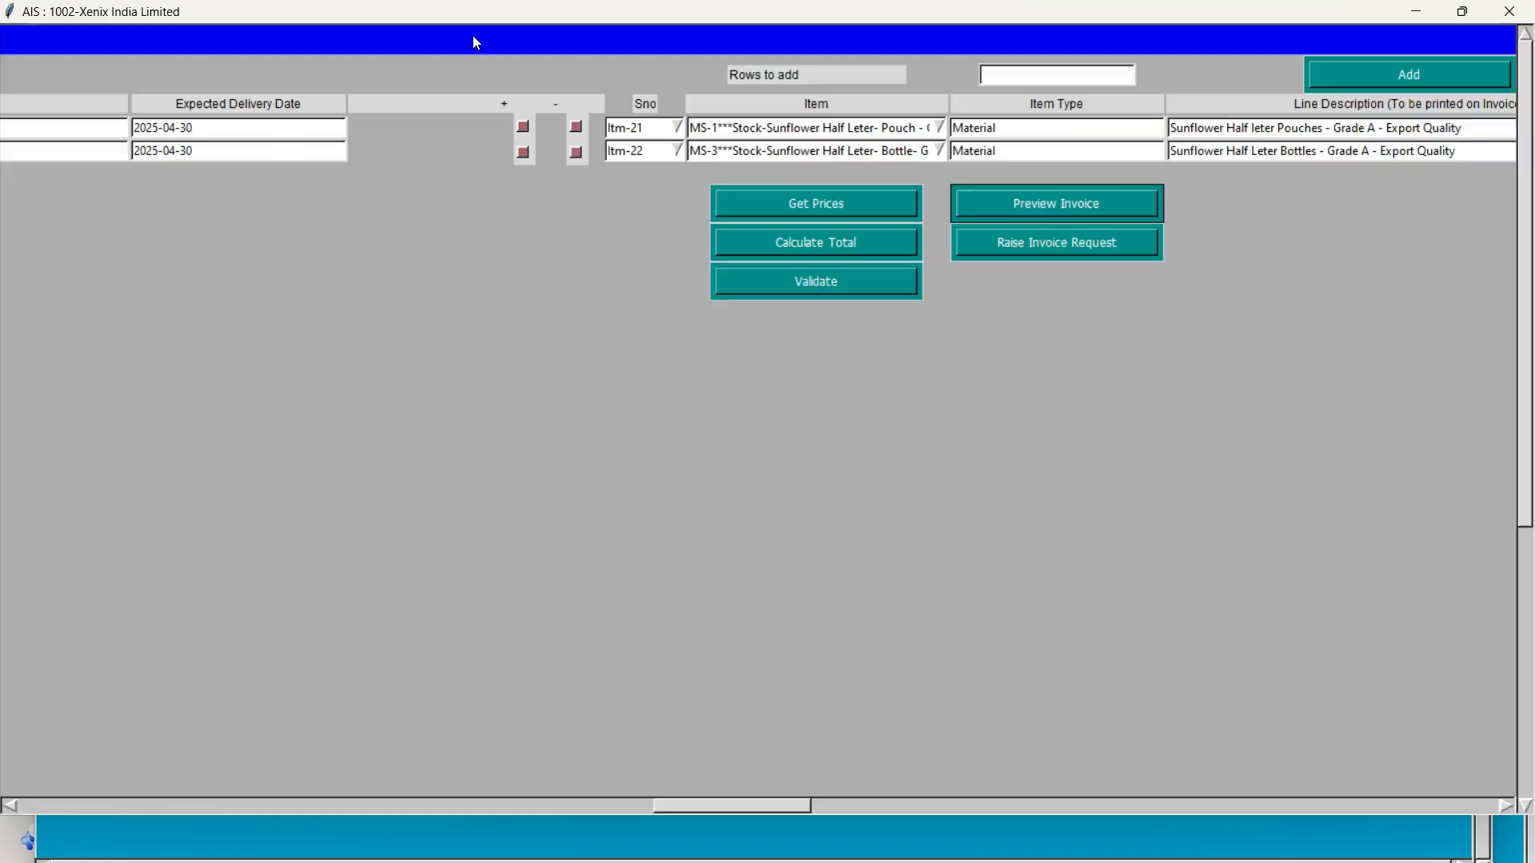
click(1083, 248)
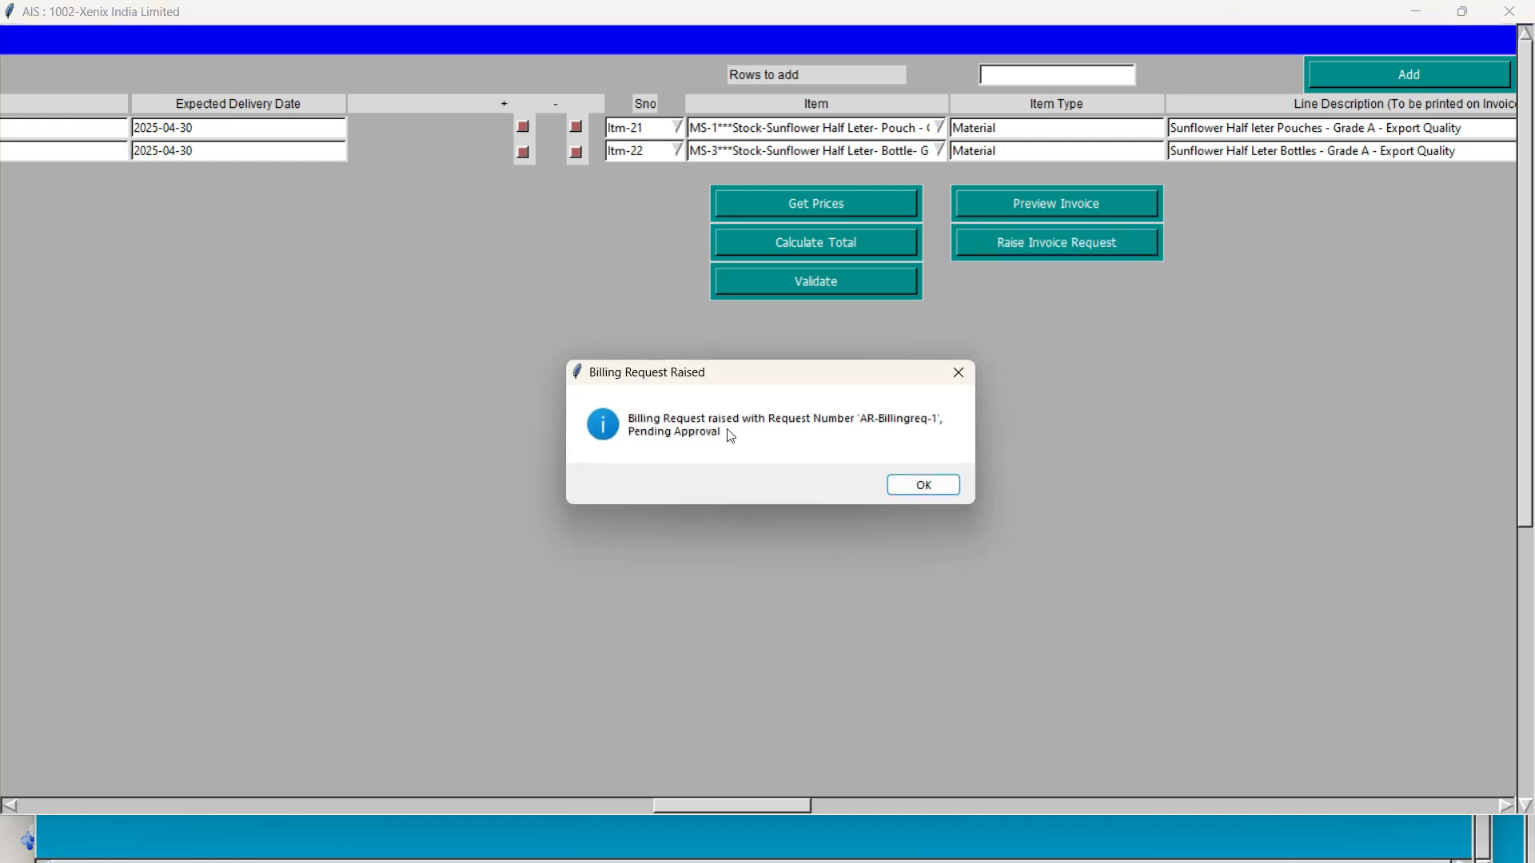
click(922, 485)
- Search for billing requests raised on 20-04-2025 for company 1002 and show the pending request's approval status
key(alt+Tab)
key(alt+Tab)
key(alt+Tab)
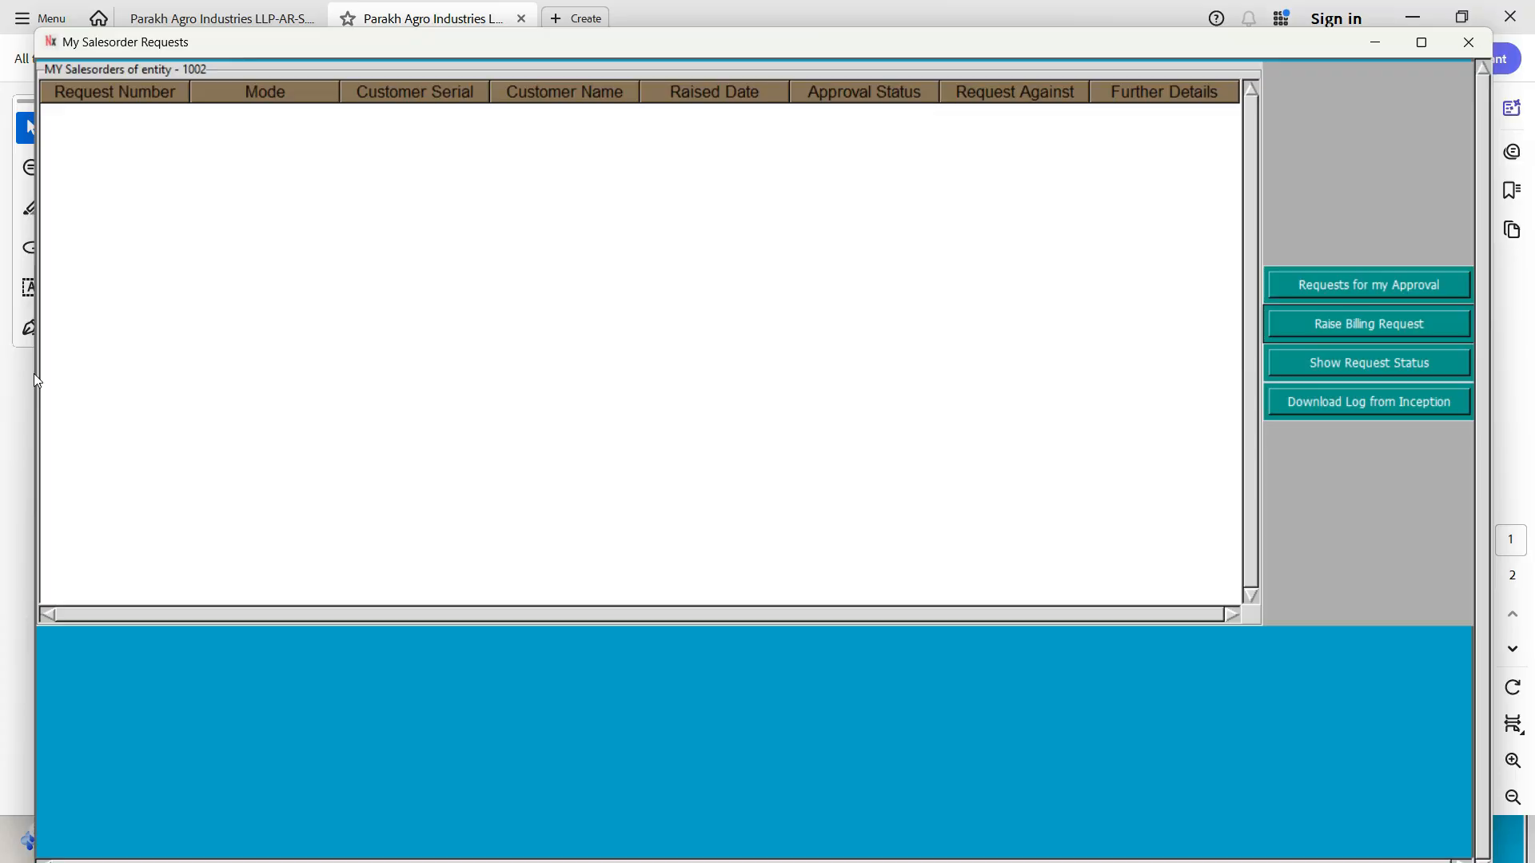
click(1390, 334)
click(1316, 362)
click(610, 152)
click(400, 199)
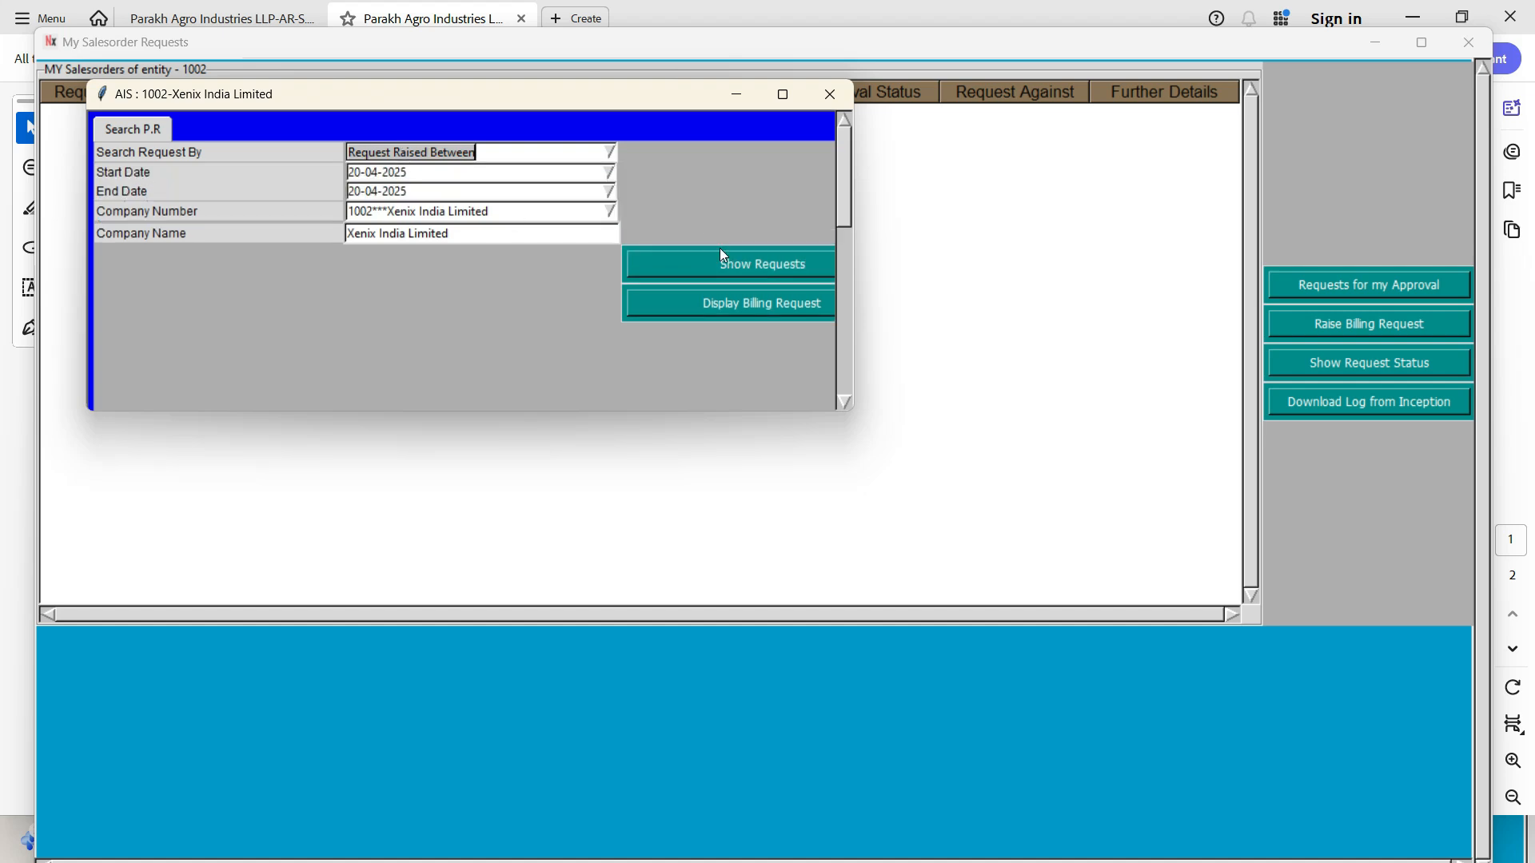
click(716, 272)
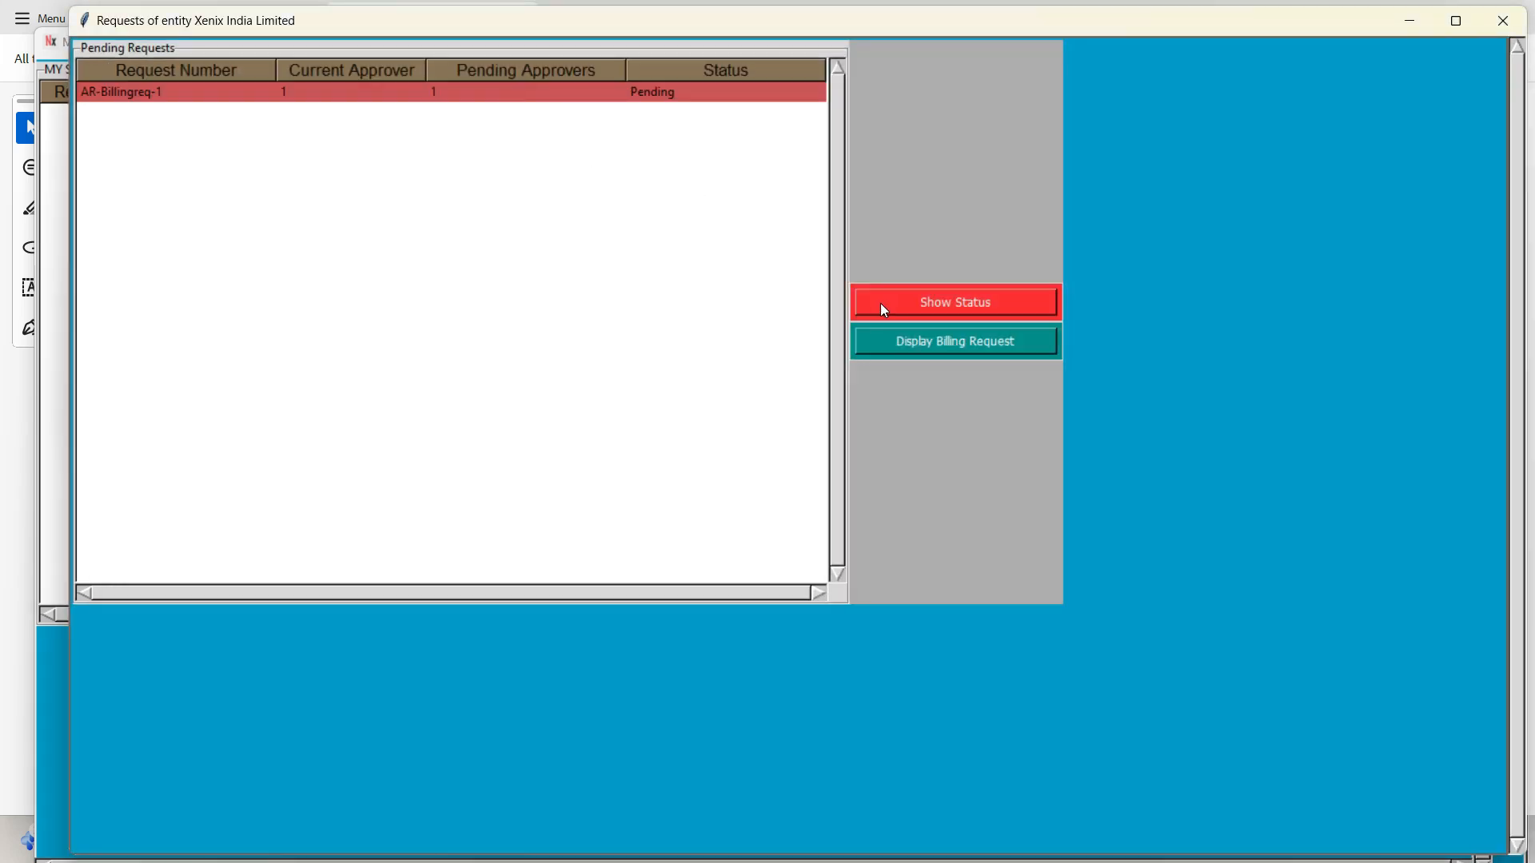
click(882, 301)
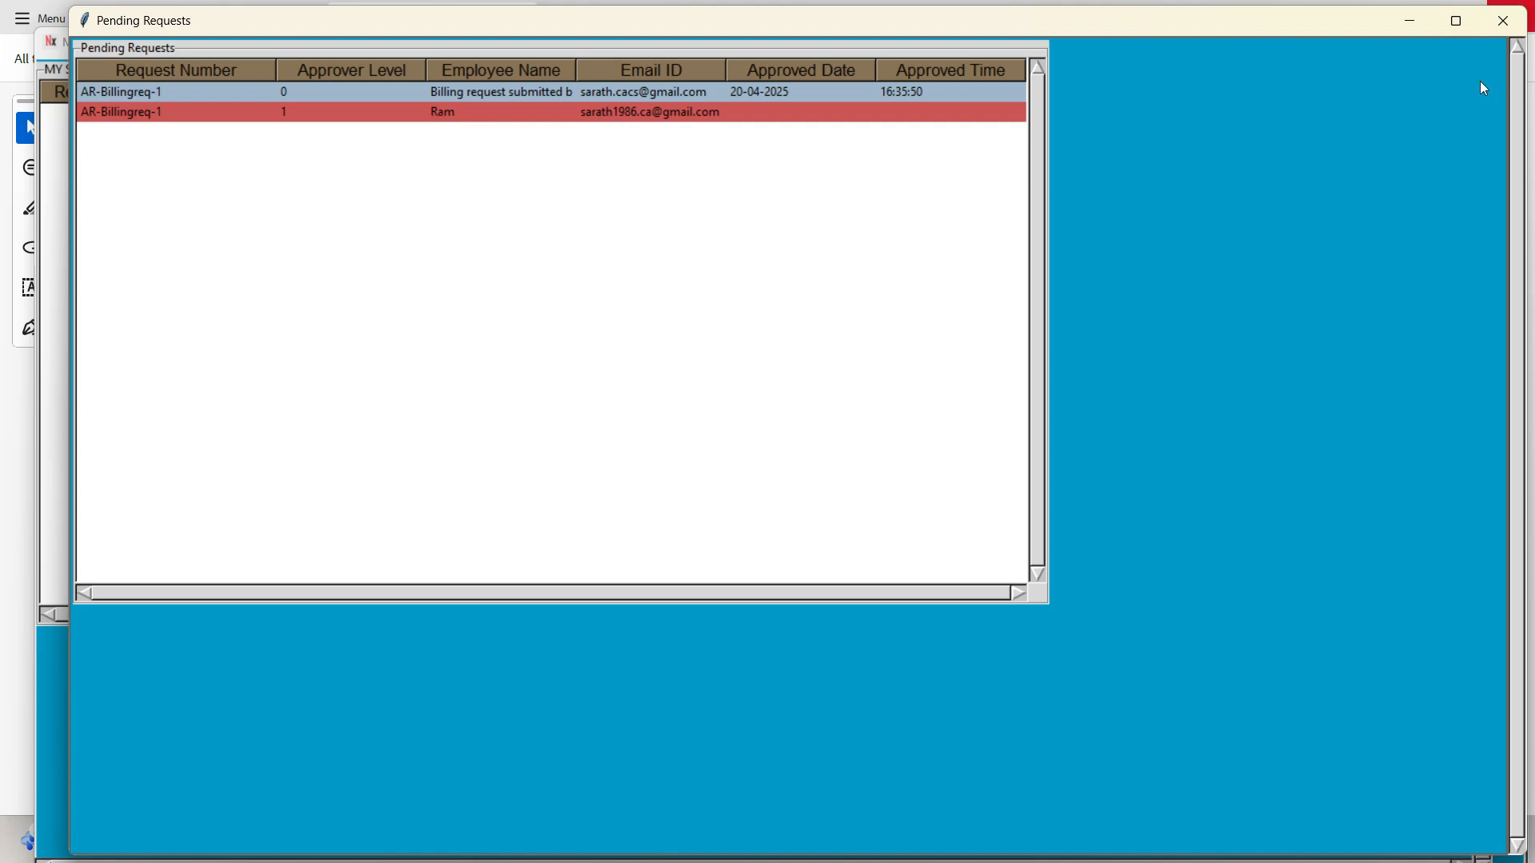
- Close the approval status, request list and search windows and return to the AIS main window
click(1503, 21)
click(1503, 21)
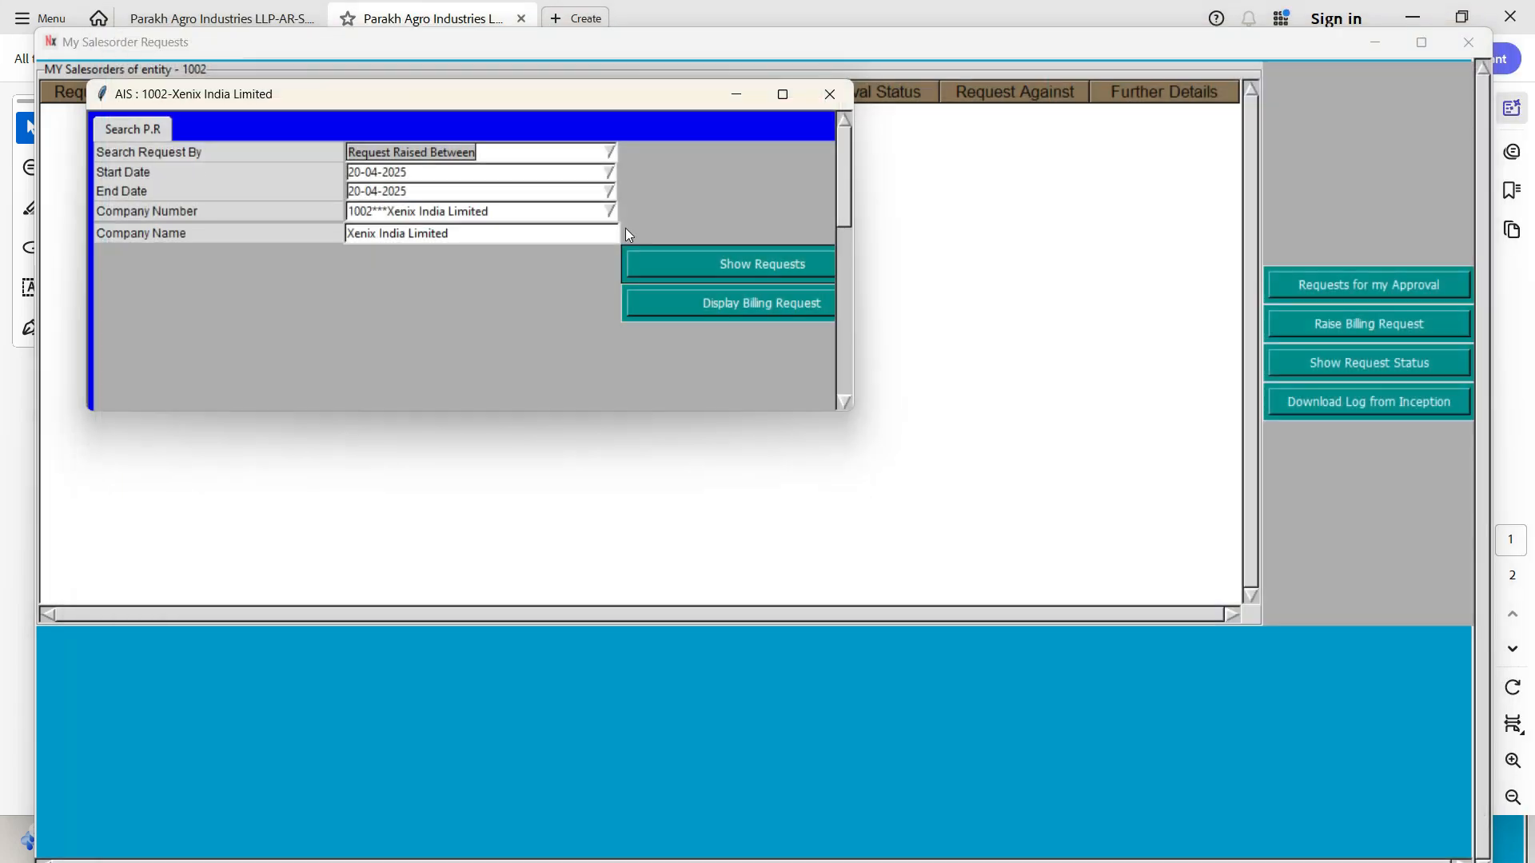
click(832, 89)
key(alt+Tab)
key(Down)
key(Left)
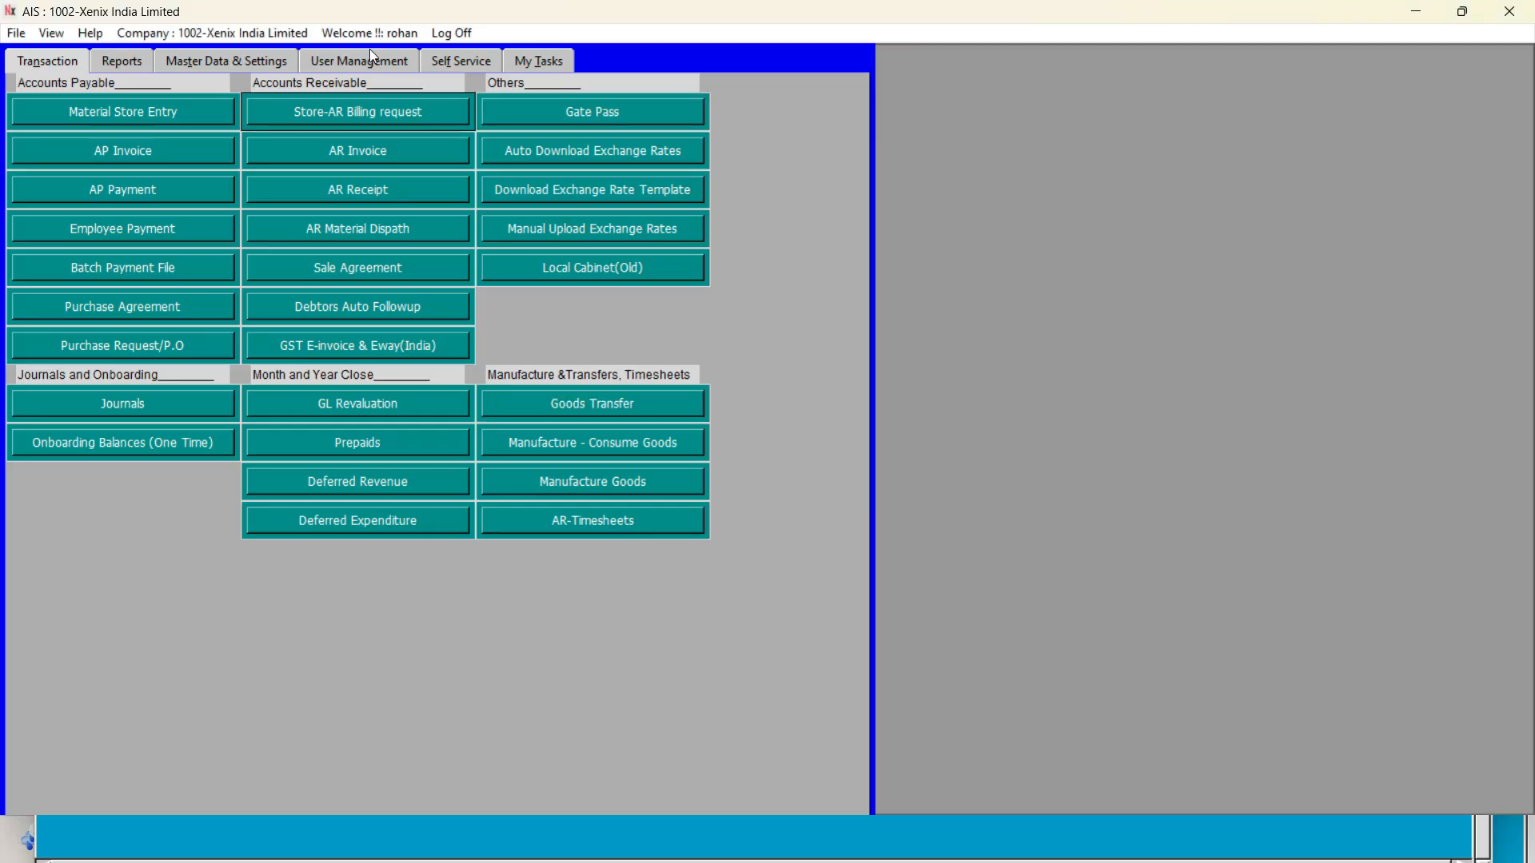